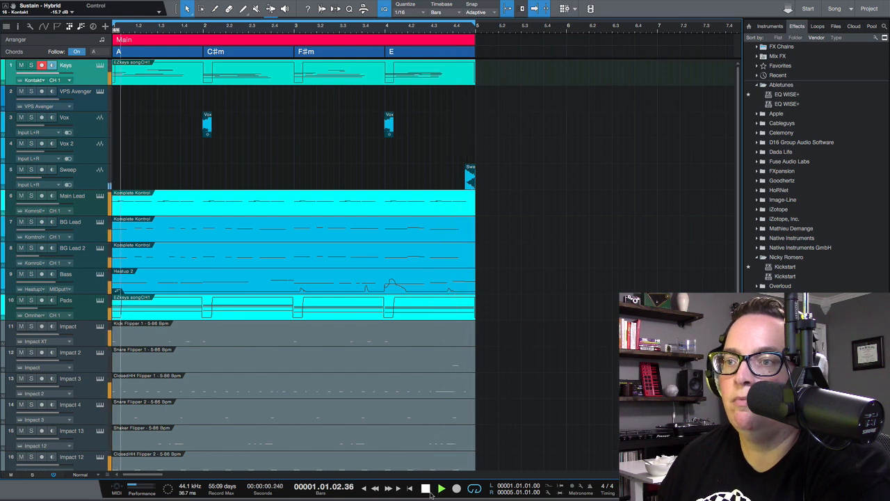
Stop playback and toggle the arranger track's visibility, leaving it shown above the chord track.
left_click(426, 489)
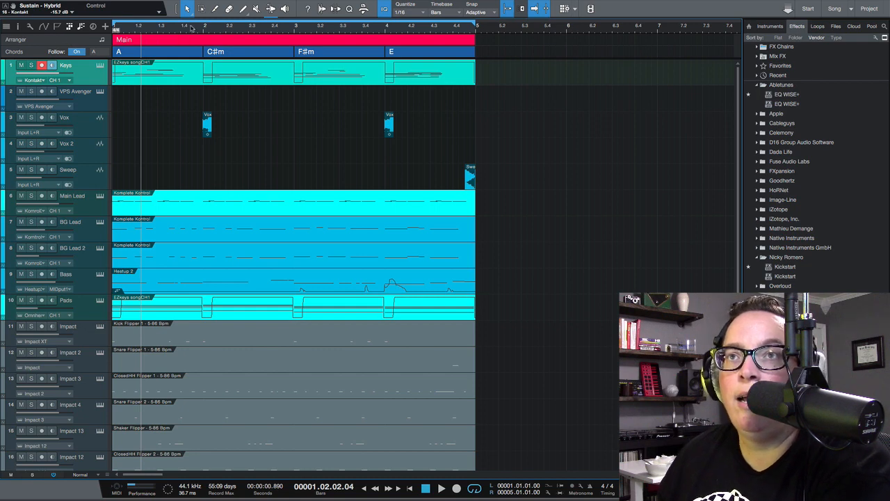
scroll(194, 22, "down", 5)
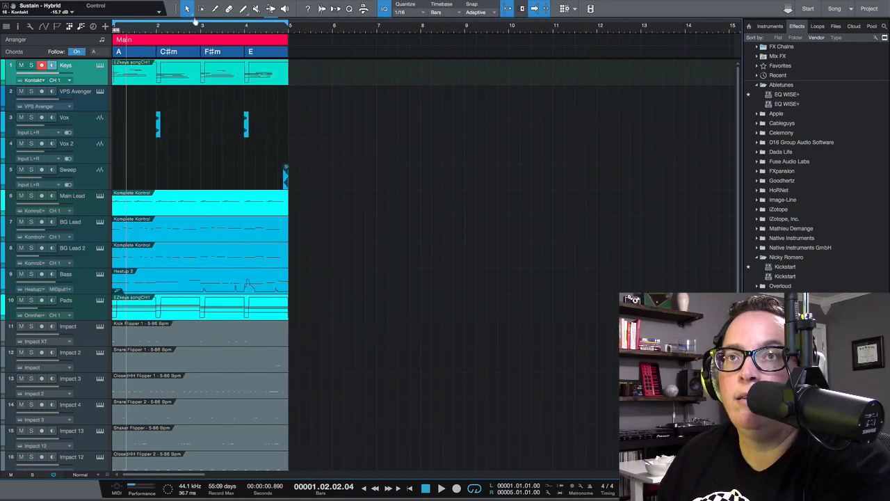
left_click(70, 26)
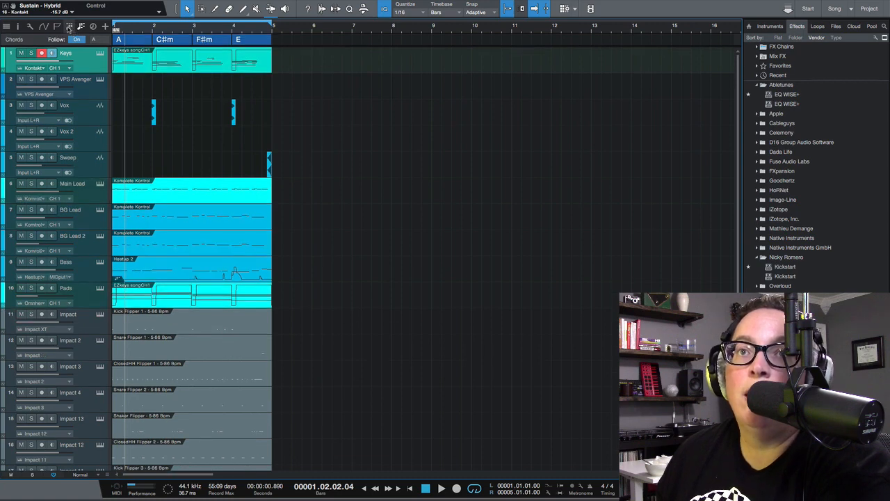
left_click(69, 27)
left_click(69, 27)
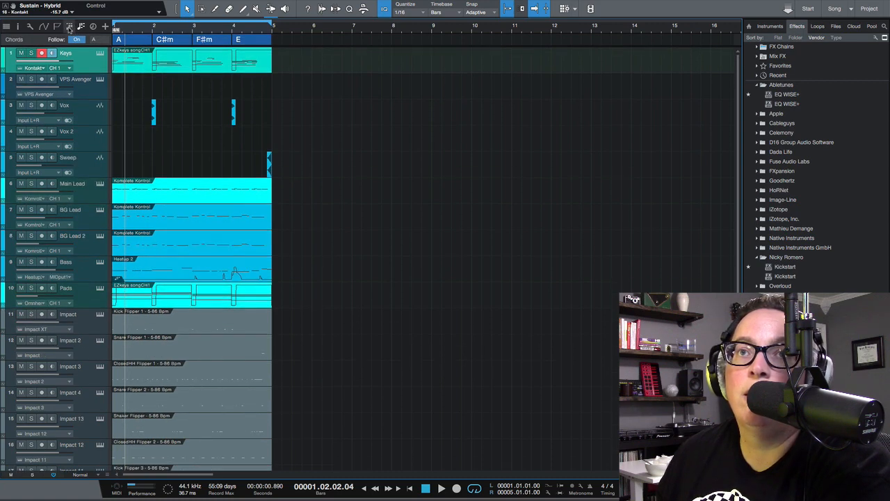
left_click(70, 26)
Try moving the whole Main section to bar 22 in the arranger track and undo the move.
left_click_drag(185, 32, 621, 40)
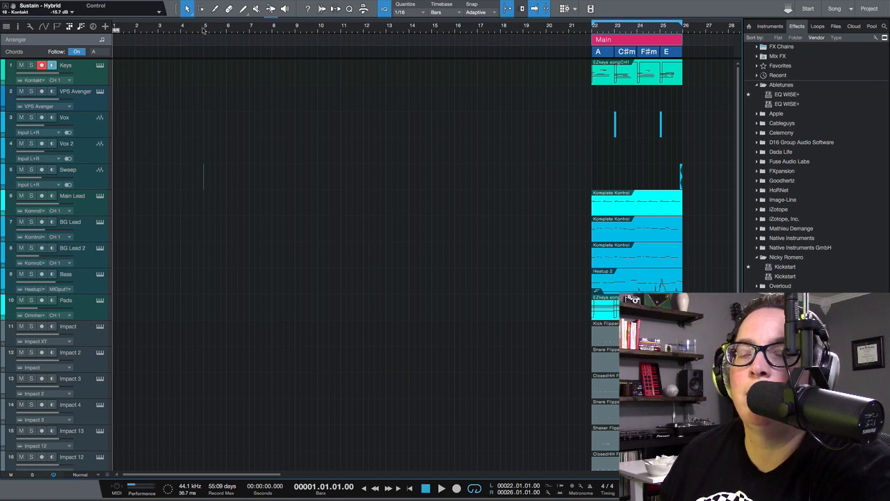
key("ctrl+z")
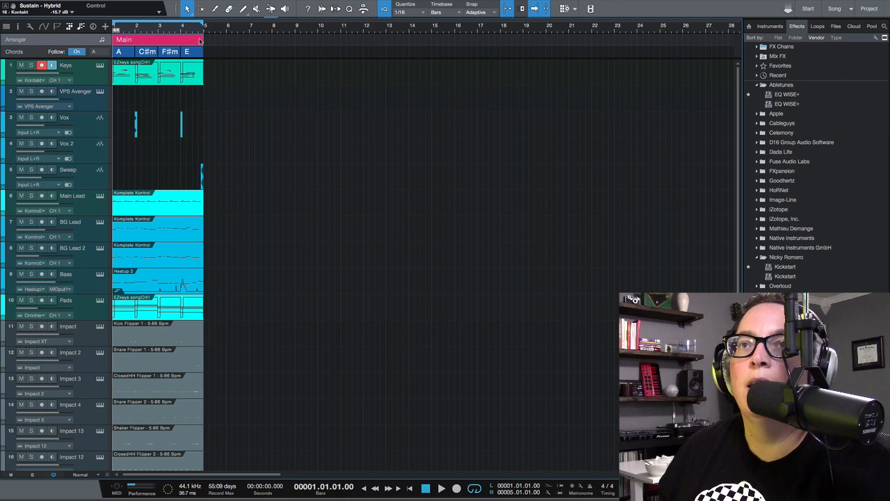
Examine the end of the Sweep clip against the Main section's boundary at bar 5.
left_click_drag(200, 28, 196, 89)
left_click_drag(551, 30, 542, 60)
left_click(411, 173)
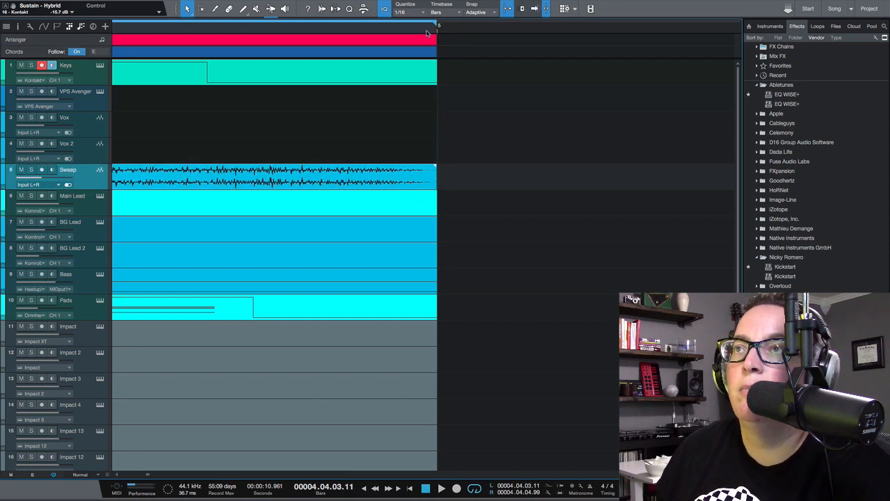
left_click_drag(428, 32, 436, 2)
mouse_move(484, 29)
left_mouse_down()
mouse_move(475, 4)
mouse_move(483, 15)
left_mouse_up()
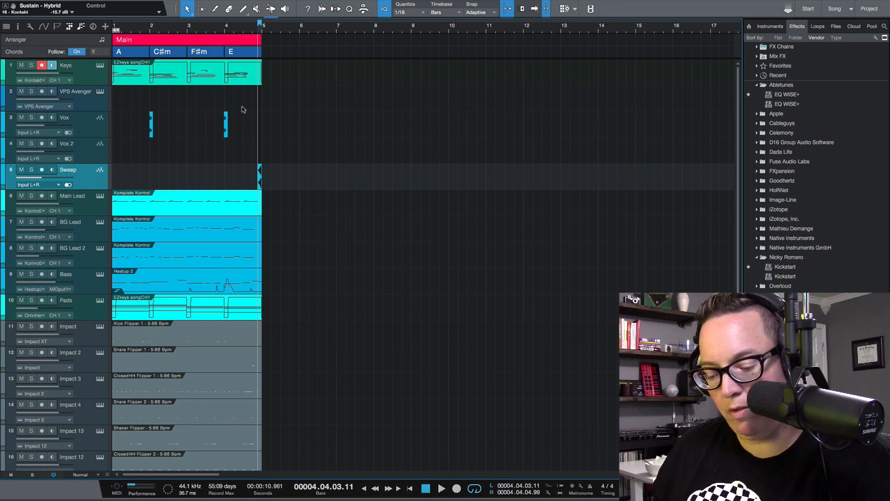
Try copying the Main section further along the timeline, to bar 23, and undo the copy.
key("alt+a")
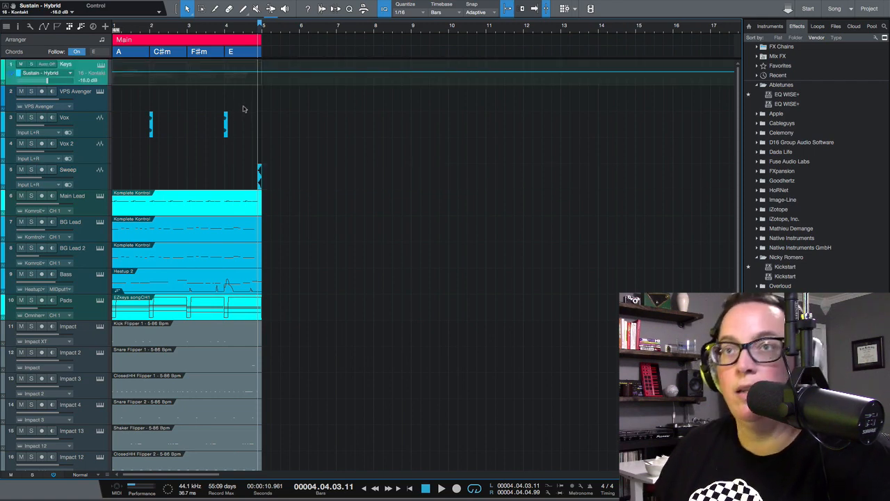
key("a")
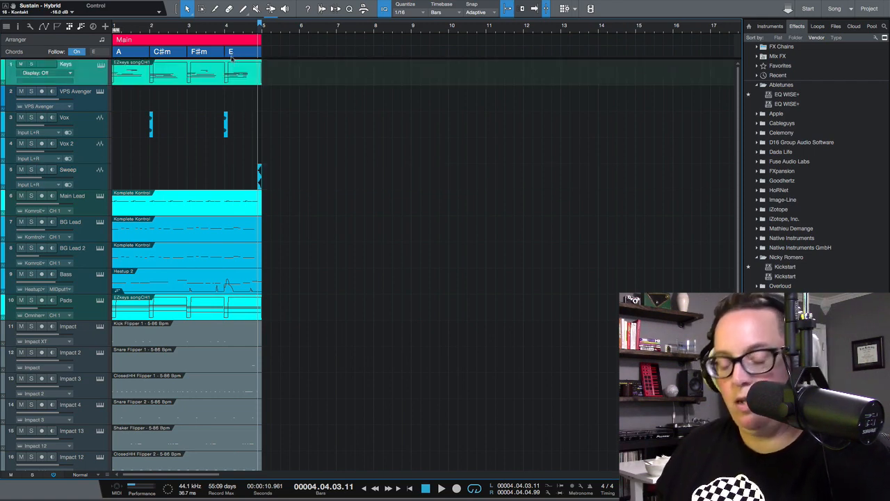
left_click_drag(208, 38, 647, 40)
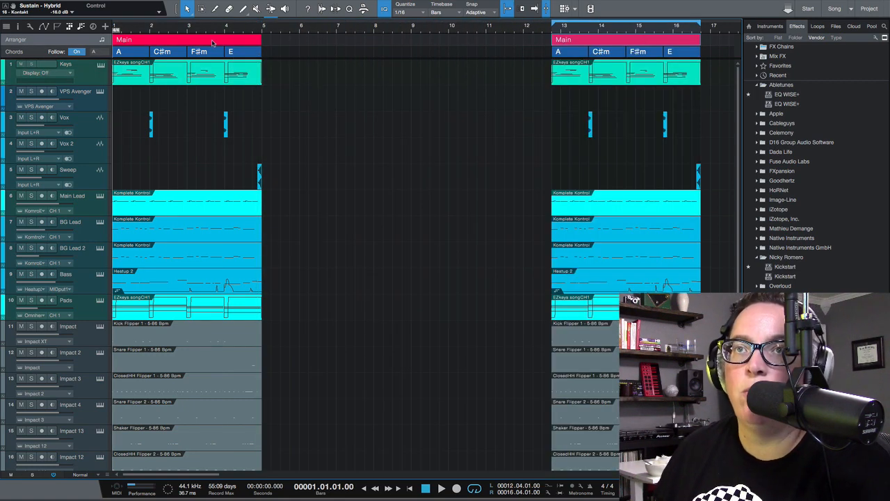
left_click_drag(465, 28, 662, 55)
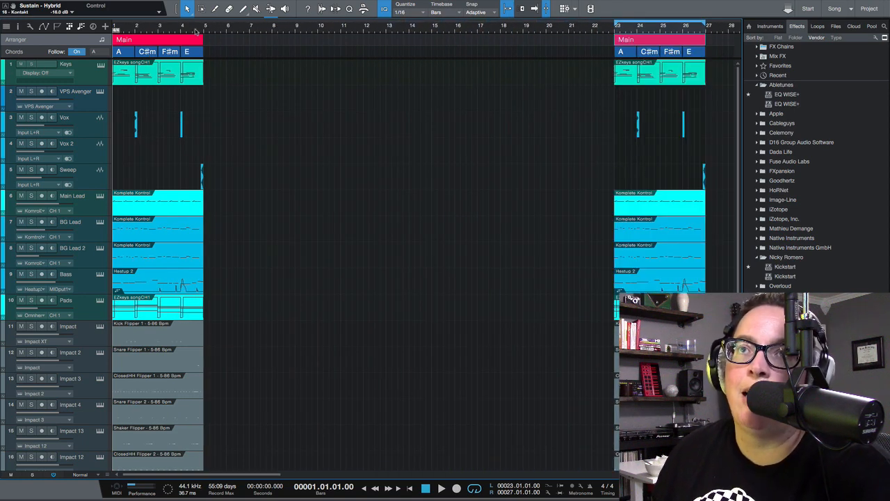
left_click_drag(173, 29, 372, 44)
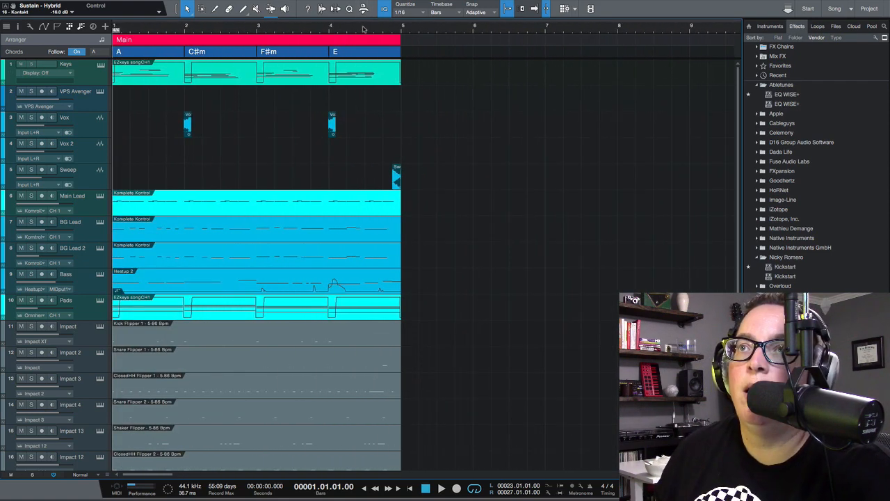
left_click_drag(365, 27, 382, 18)
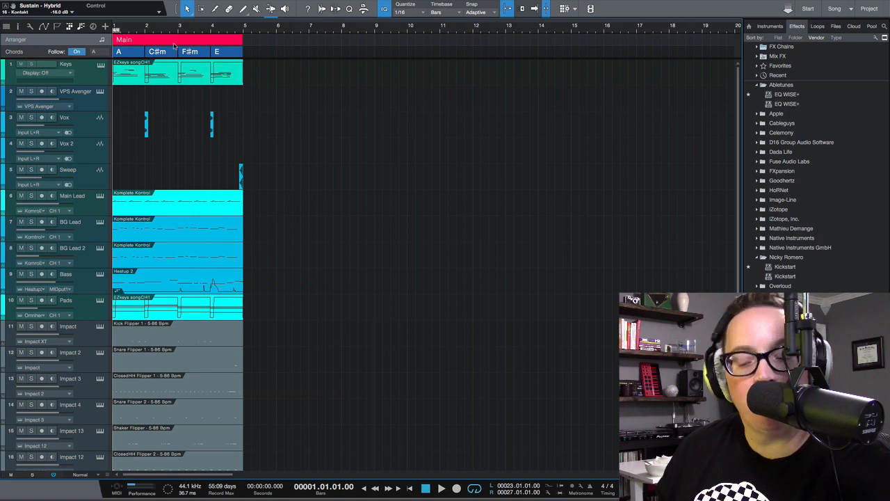
Copy the Main section twice in the arranger track, placing the copies back to back at bars 5 and 9.
left_click_drag(174, 44, 299, 46)
left_click_drag(353, 49, 394, 49)
left_click_drag(222, 29, 245, 25)
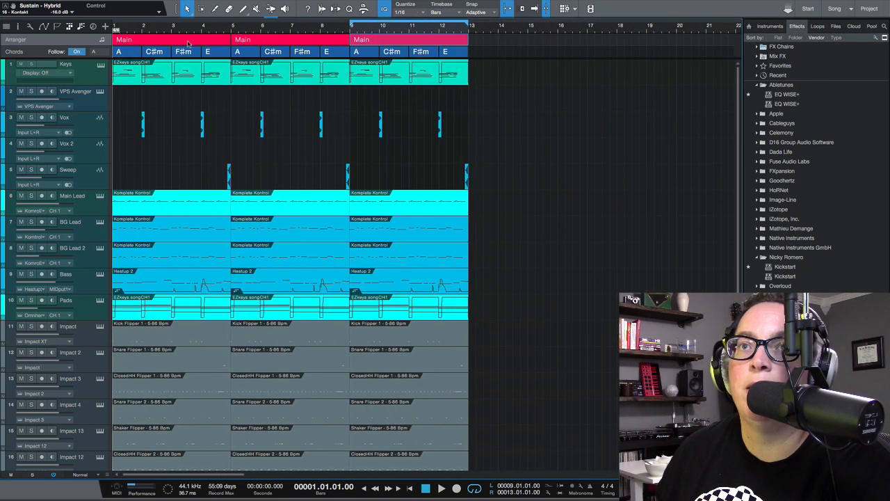
Rename the first Main arranger section as Intro and colour it light green.
right_click(146, 43)
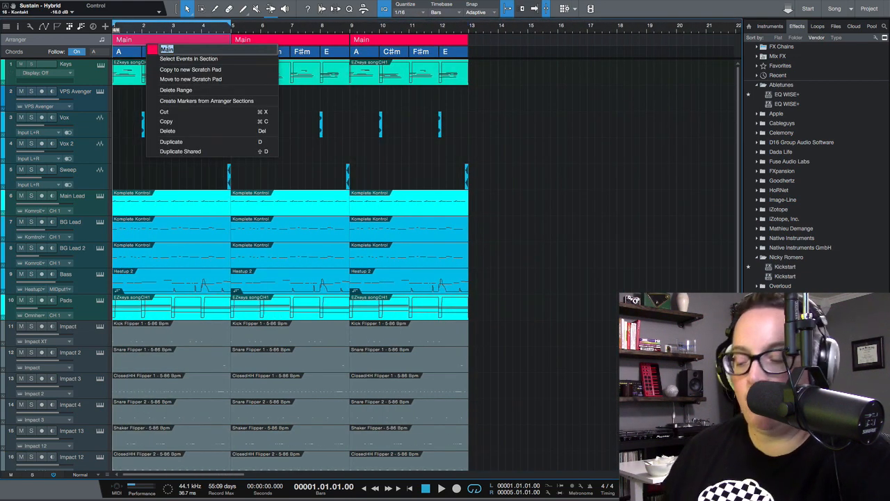
type("Intro")
key("Return")
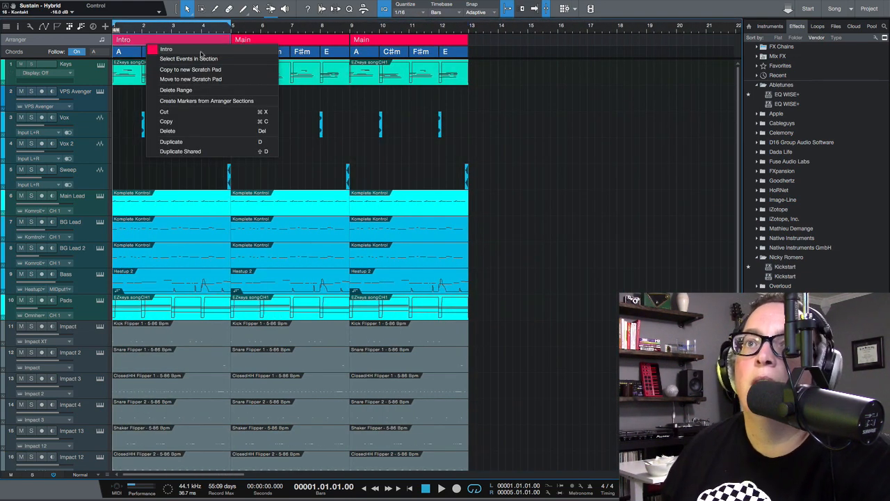
left_click(152, 49)
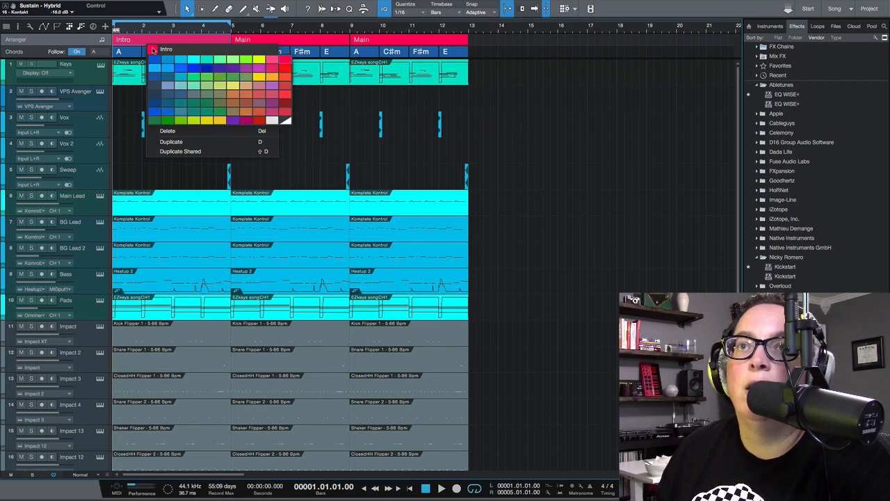
left_click(220, 60)
left_click(557, 137)
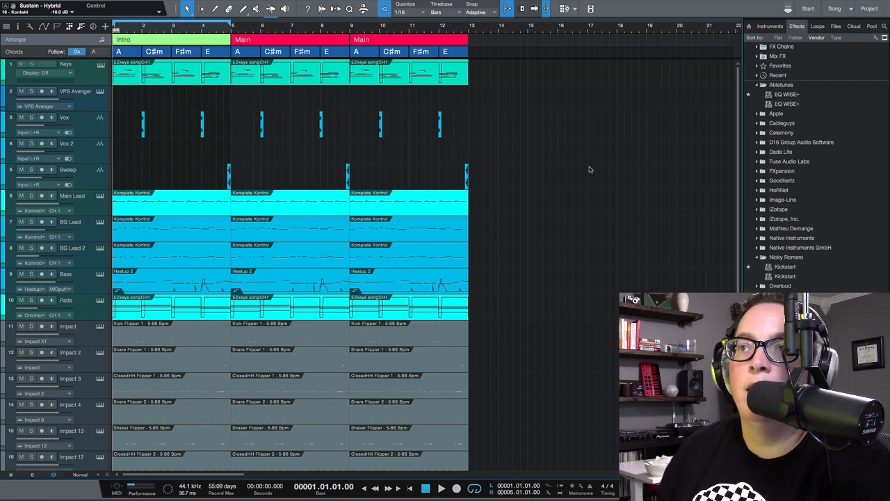
Remove the empty VPS Avenger track together with its instrument.
left_click(89, 100)
right_click(90, 101)
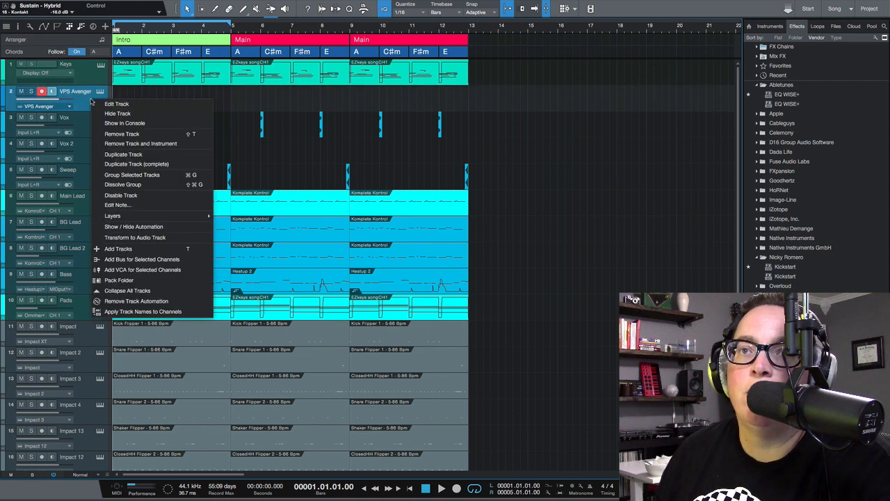
left_click(138, 145)
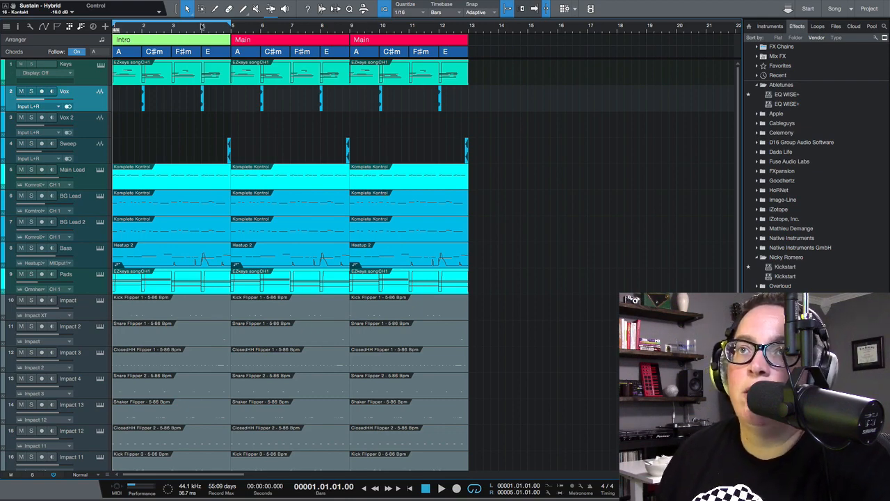
Delete both Vox clips inside the Intro section.
left_click_drag(202, 26, 332, 30)
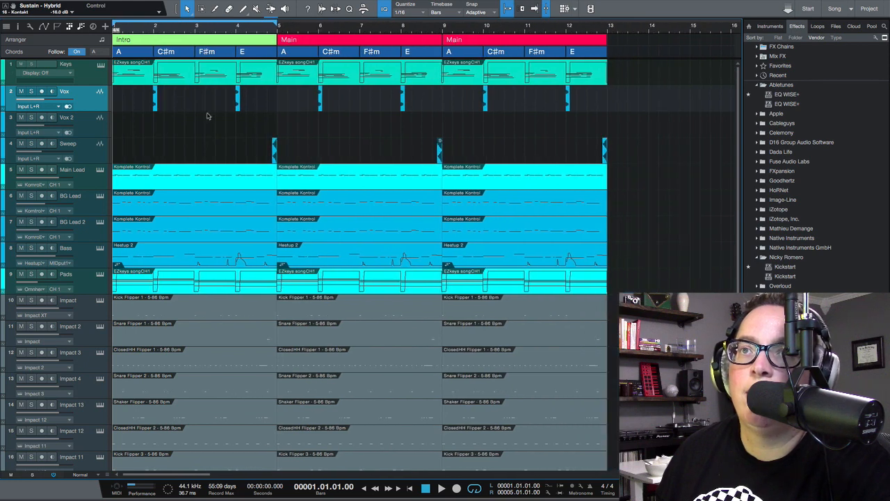
left_click_drag(142, 107, 242, 96)
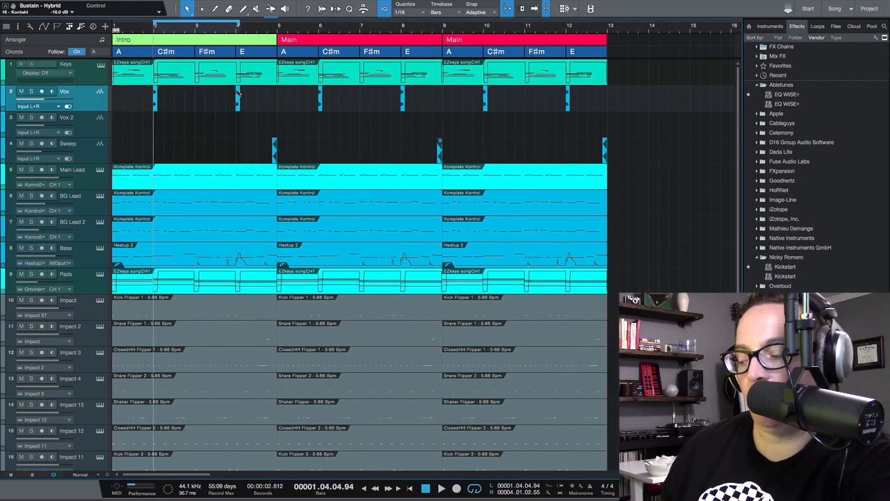
key("Delete")
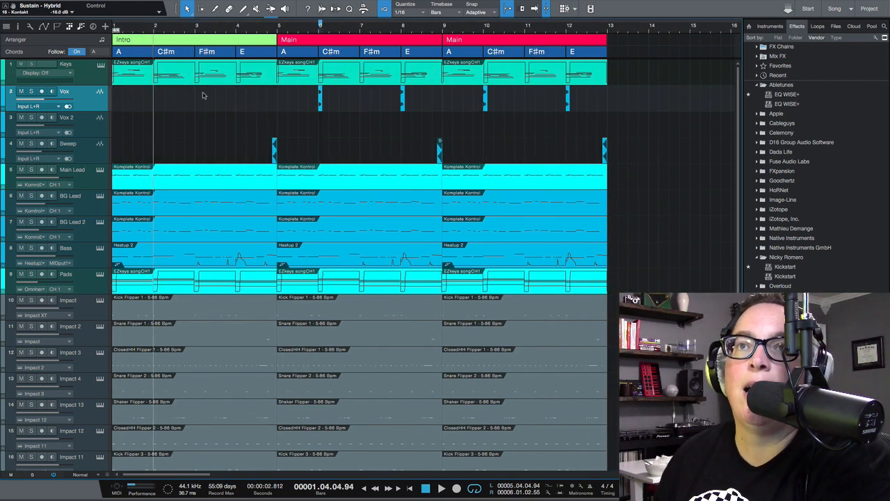
Delete the Intro section's clips on the Impact 6 and Impact 8 tracks and the Crash Flipper clip on Impact 5.
scroll(206, 139, "down", 1)
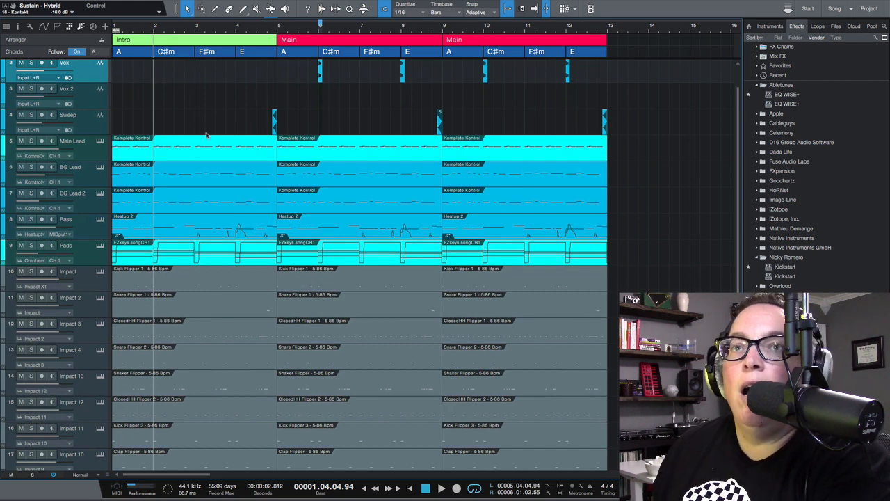
scroll(207, 136, "down", 1)
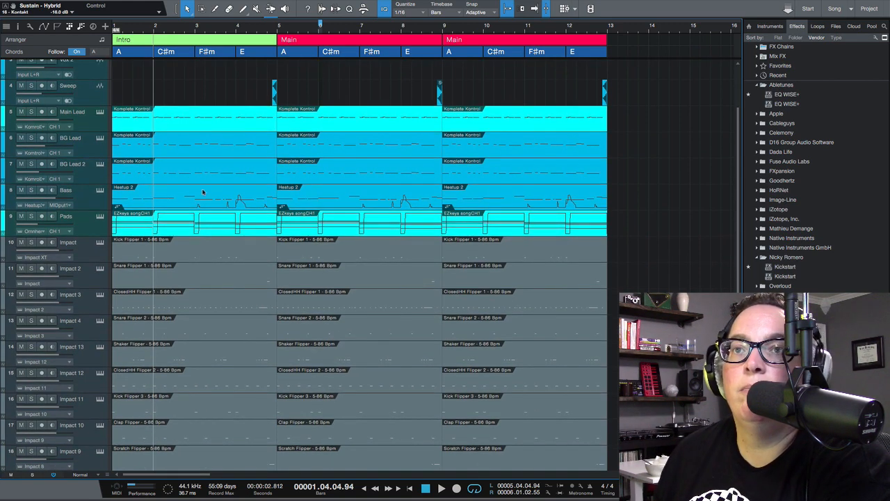
scroll(202, 192, "down", 4)
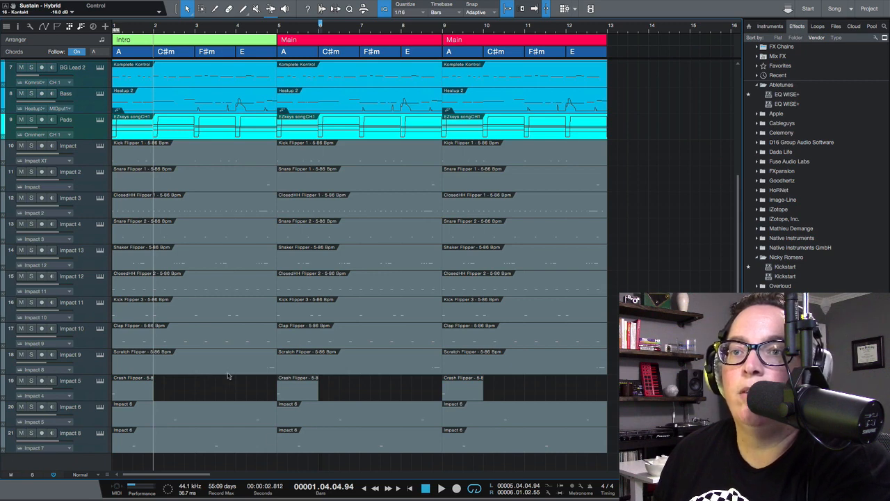
left_click_drag(226, 463, 230, 419)
key("Delete")
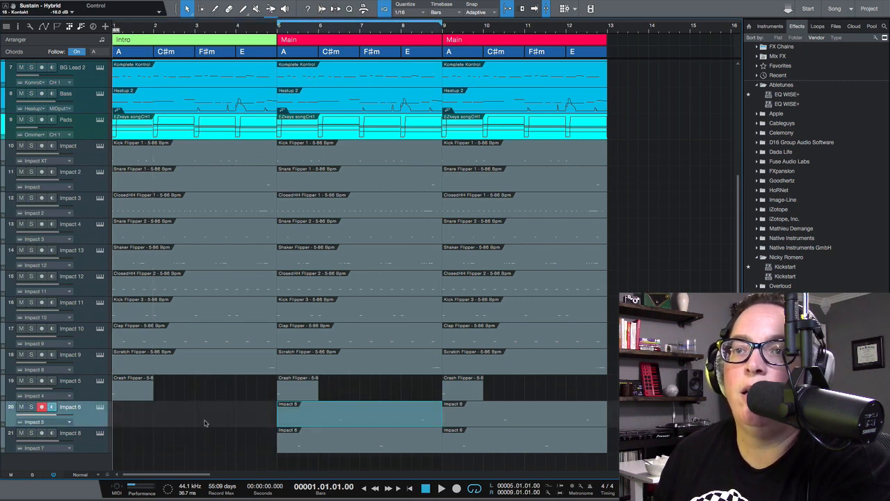
left_click_drag(174, 399, 132, 375)
key("Delete")
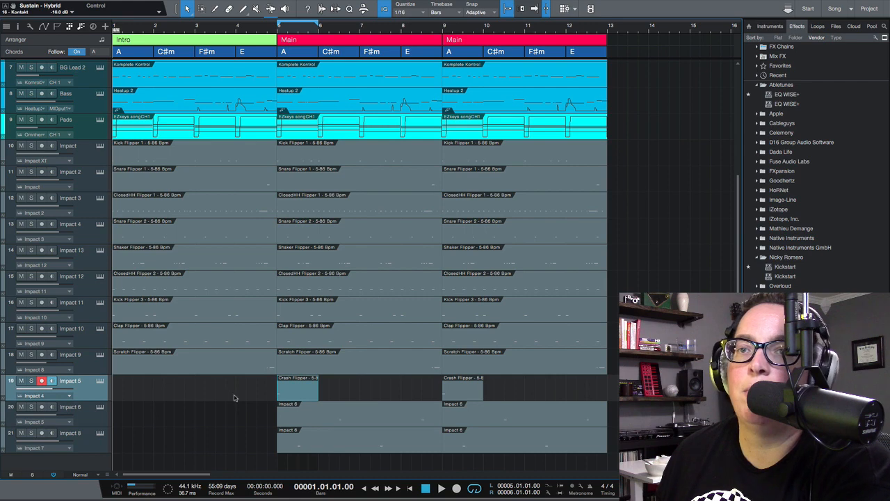
Delete the Shaker Flipper, ClosedHH Flipper 2, Kick Flipper 3, Clap Flipper and Scratch Flipper clips from the Intro section.
scroll(181, 198, "up", 5)
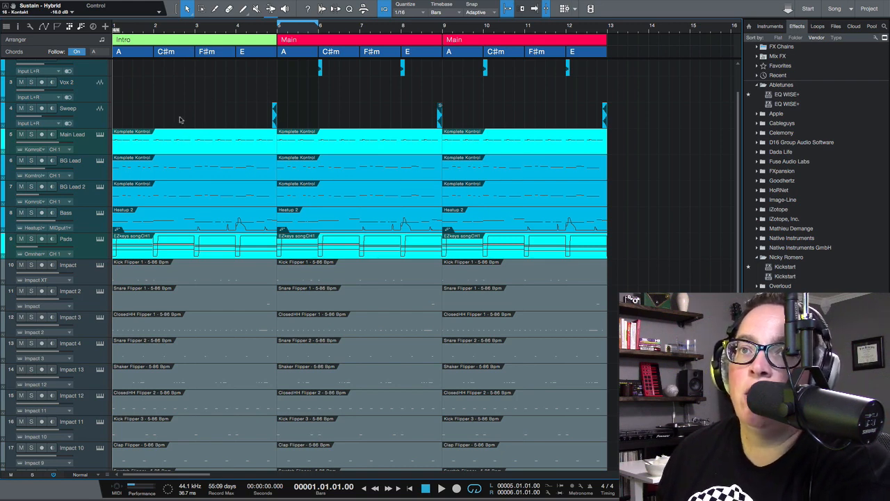
scroll(193, 142, "down", 5)
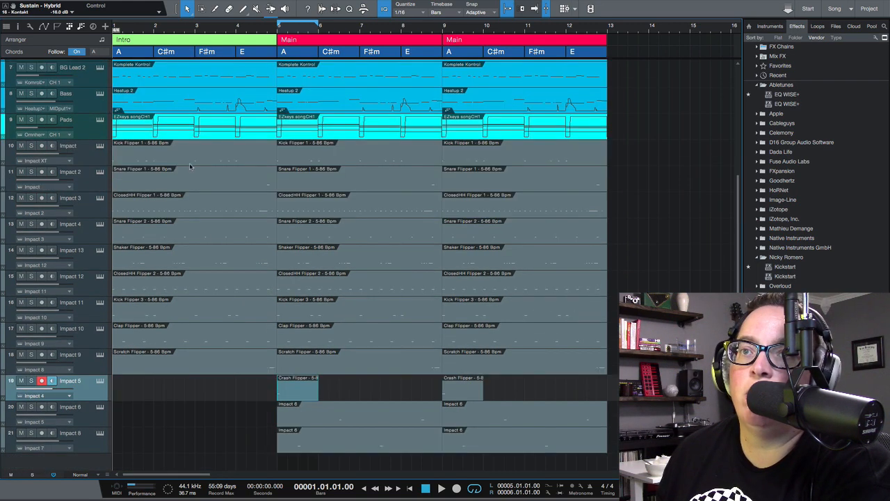
left_click_drag(215, 421, 162, 209)
left_click_drag(168, 421, 168, 264)
key("Delete")
Delete the ClosedHH Flipper 1, Snare Flipper 1 and Kick Flipper 1 clips from the Intro section and play it back.
left_click(161, 210)
key("Delete")
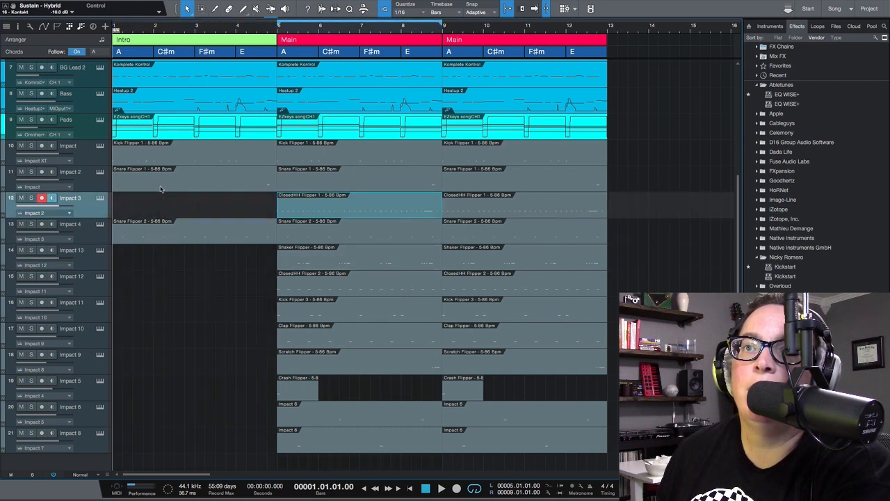
left_click(160, 189)
key("Delete")
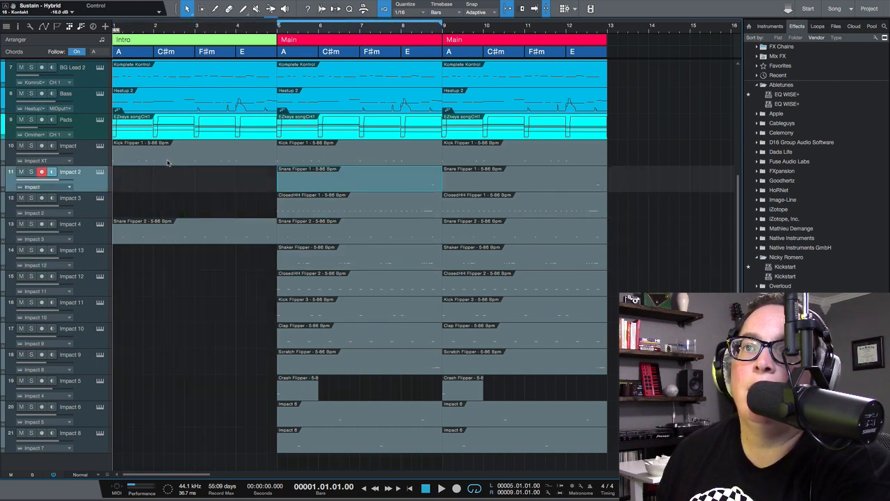
left_click(160, 159)
key("Delete")
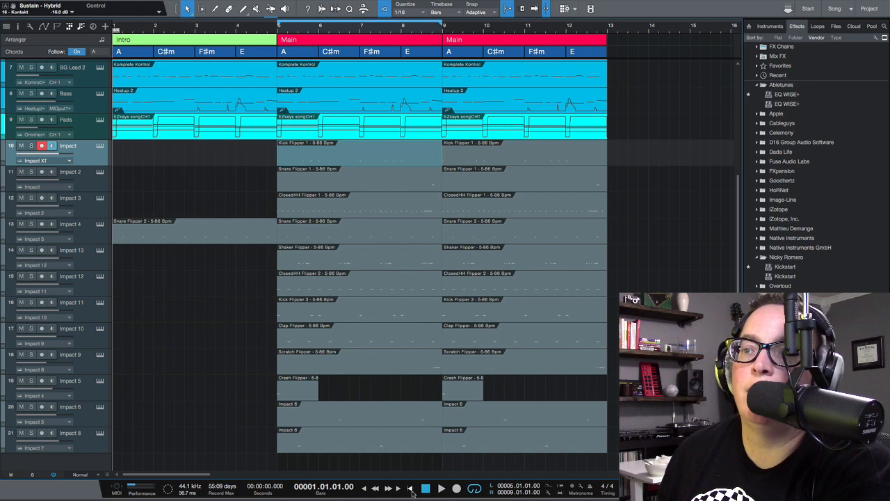
left_click(441, 488)
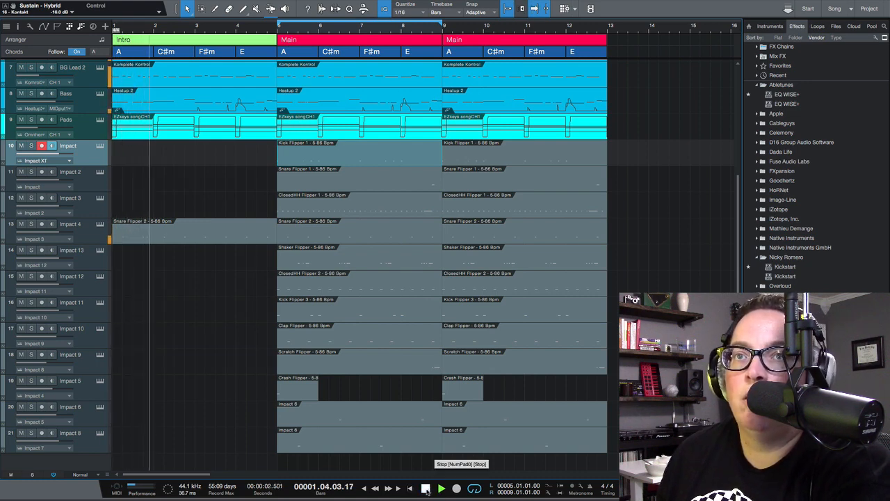
Stop playback and delete the Pads and Bass clips from the Intro section.
left_click(426, 489)
scroll(255, 320, "up", 5)
left_click(226, 278)
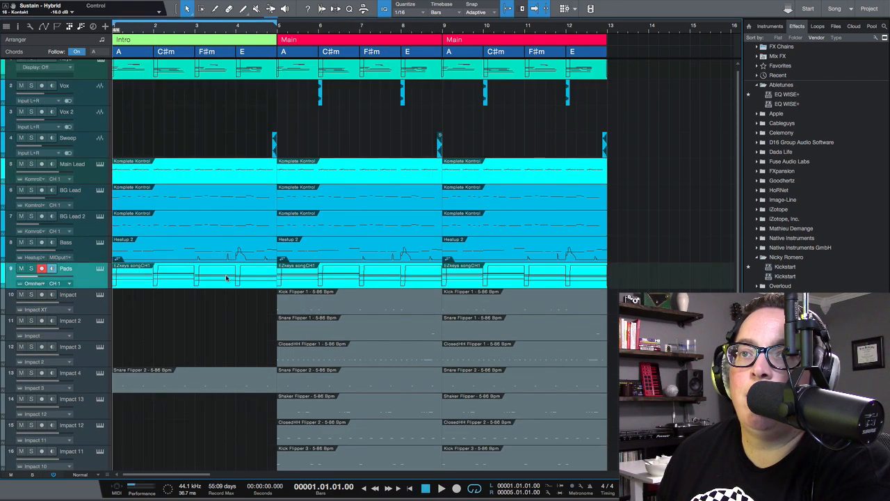
key("Delete")
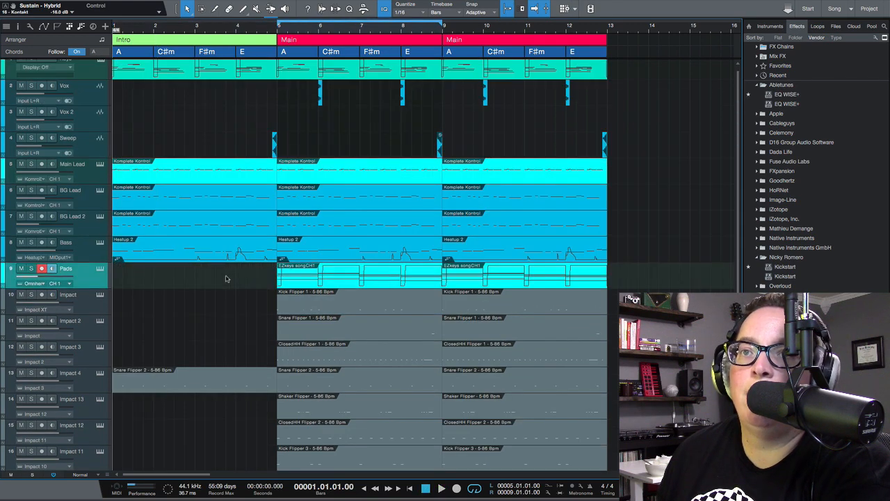
left_click(187, 250)
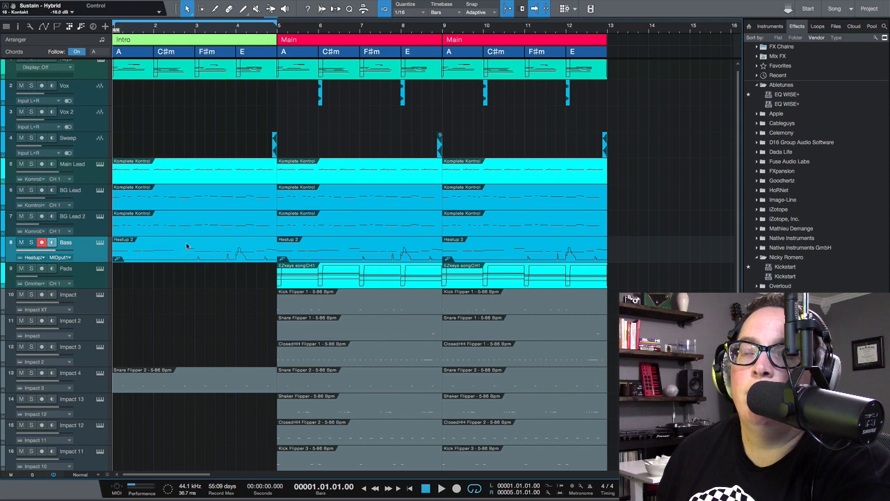
left_click(168, 165)
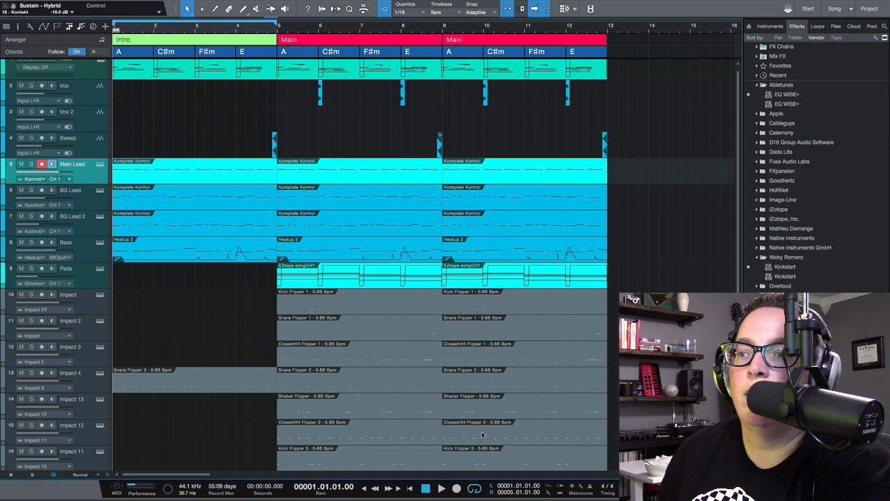
left_click(171, 250)
key("Delete")
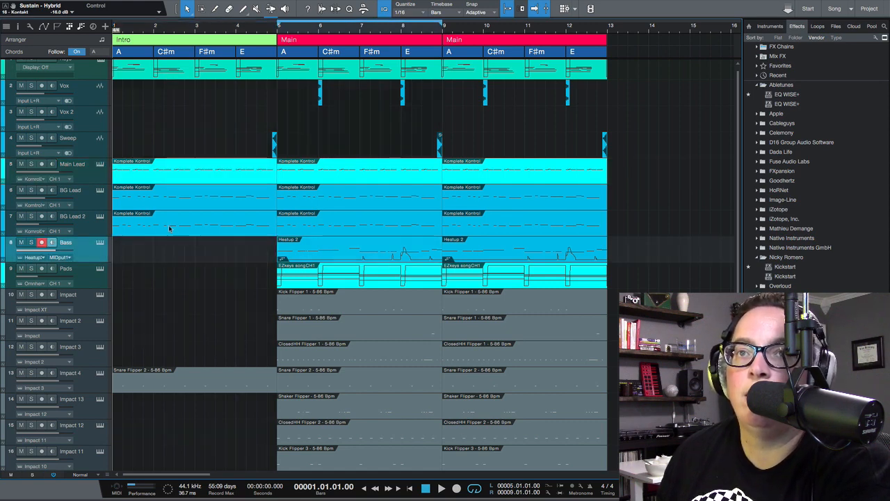
Delete the Main Lead clip from the Intro section and play the song from the start into the first Main section.
left_click(160, 173)
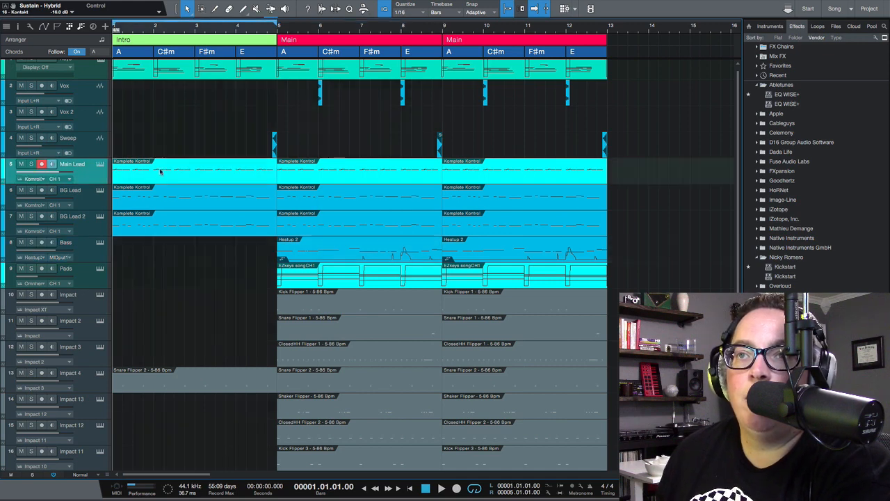
key("Delete")
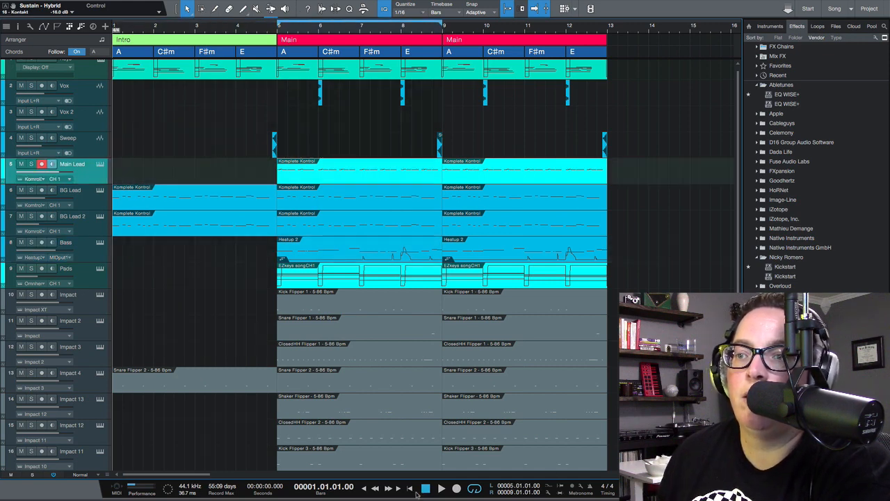
left_click(441, 488)
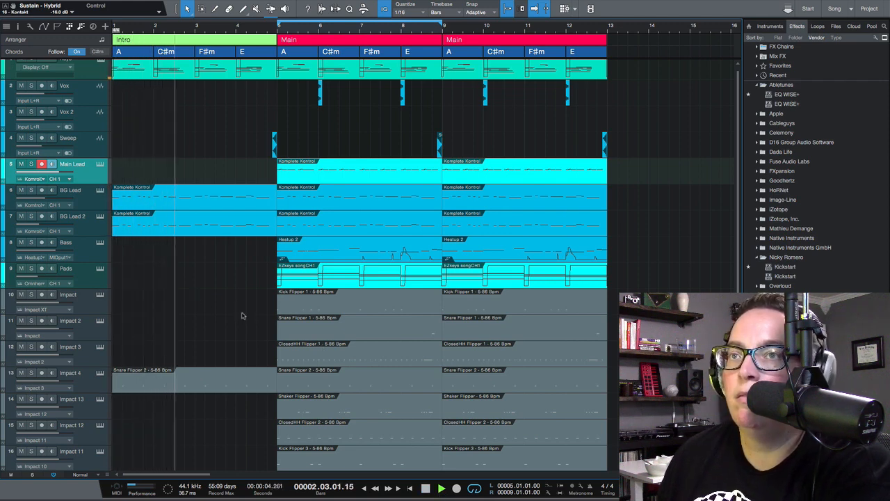
scroll(244, 311, "up", 1)
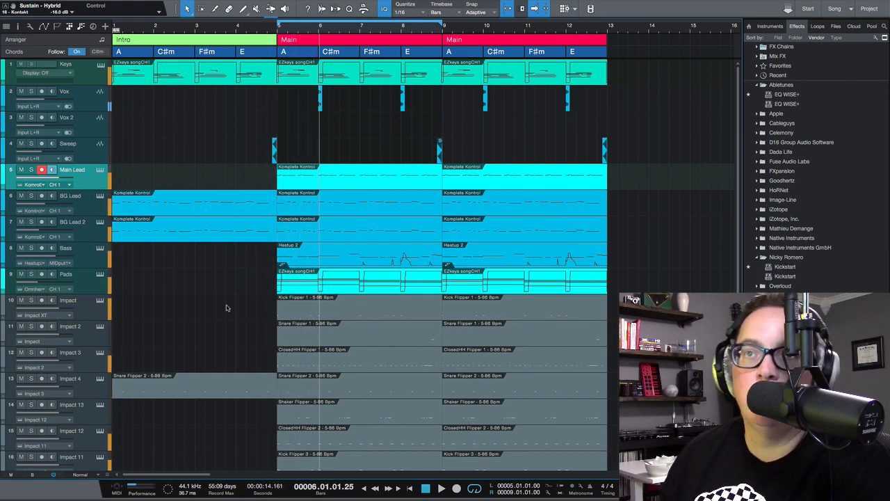
Play the transition from the Intro into the first Main section, starting in bar 4.
right_click(304, 40)
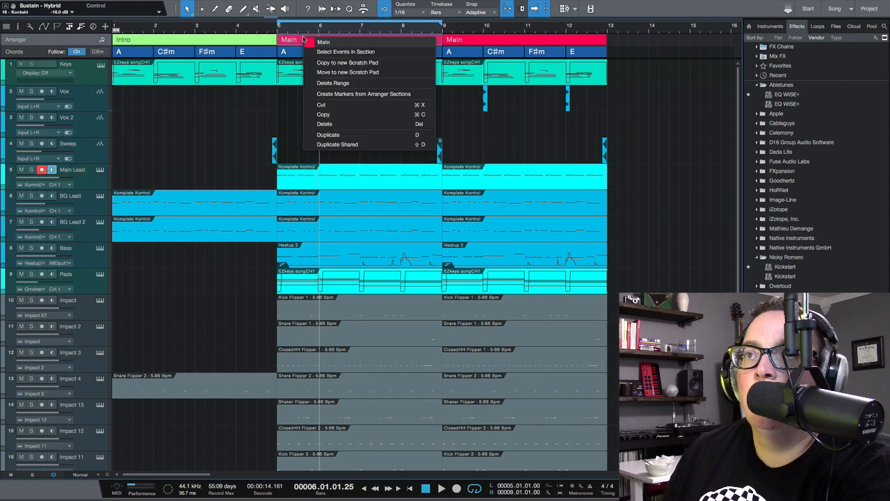
left_click(322, 43)
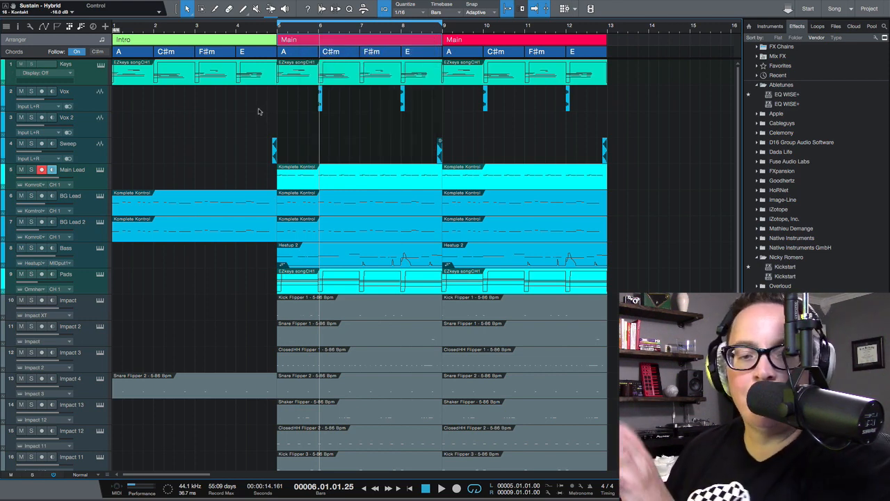
left_click(253, 26)
left_click(243, 28)
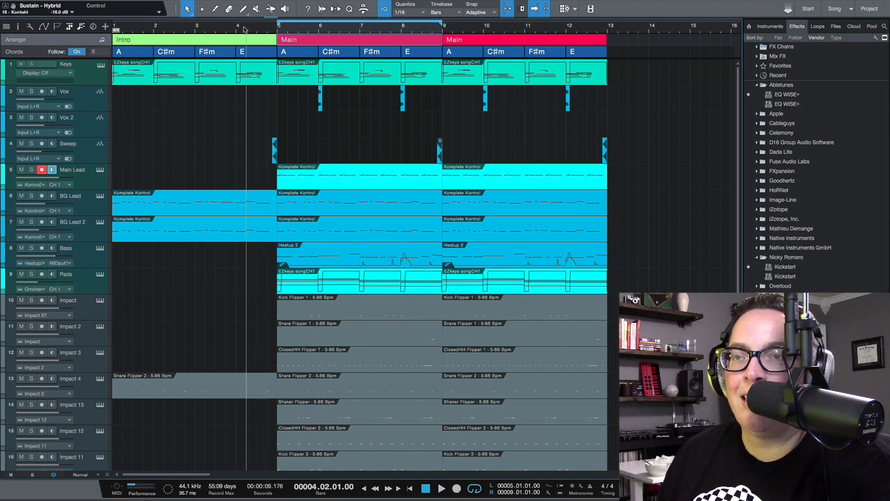
key("space")
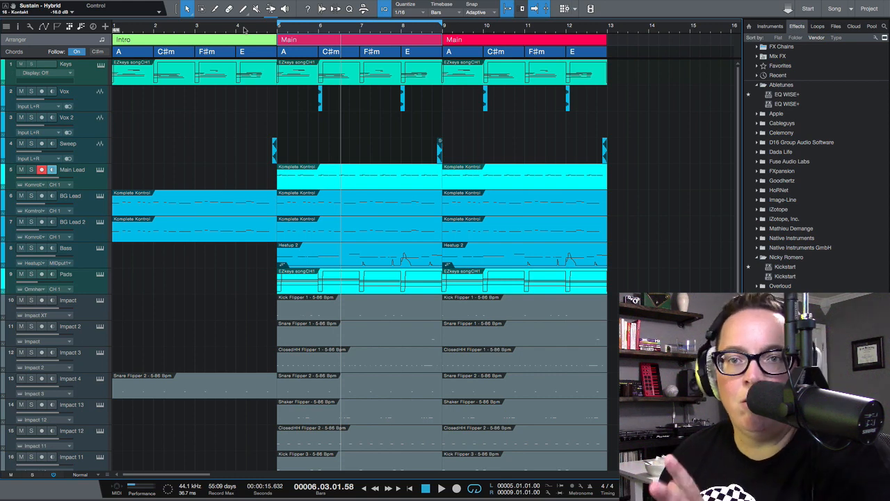
Rename the first Main arranger section to Verse and colour it dark green.
right_click(296, 42)
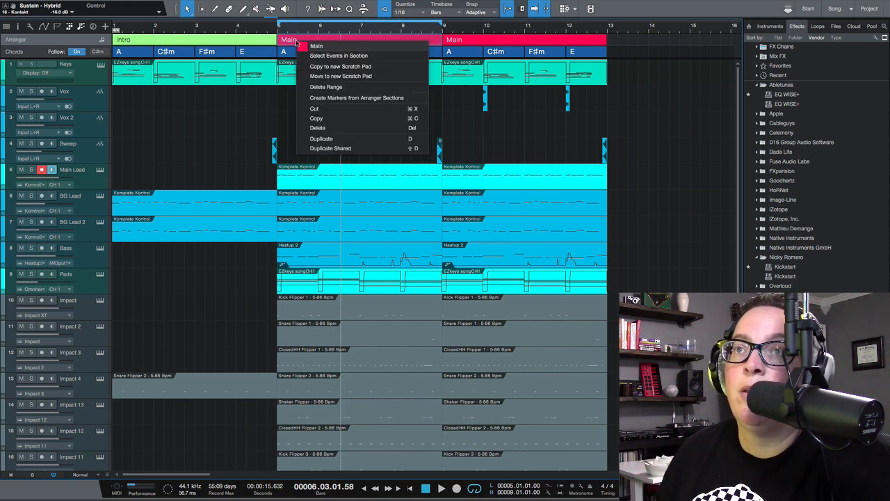
left_click(321, 46)
type("Verse")
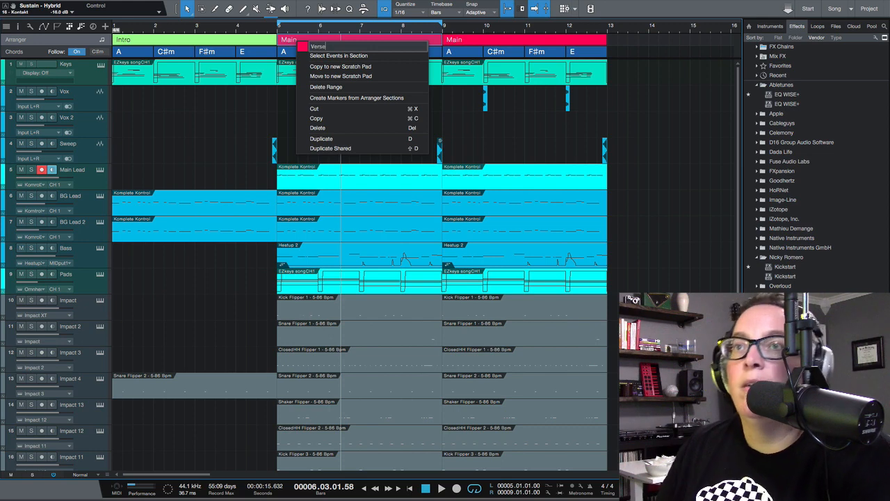
key("Return")
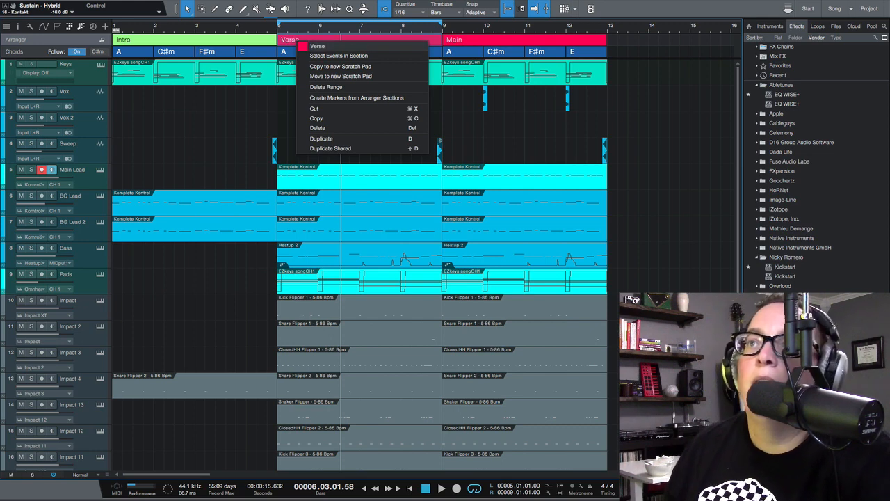
right_click(315, 48)
left_click(304, 48)
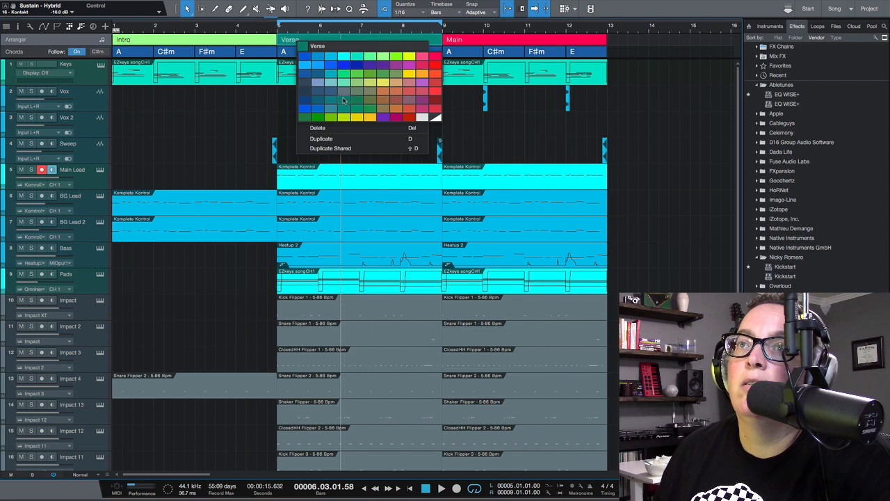
left_click(366, 94)
left_click(230, 113)
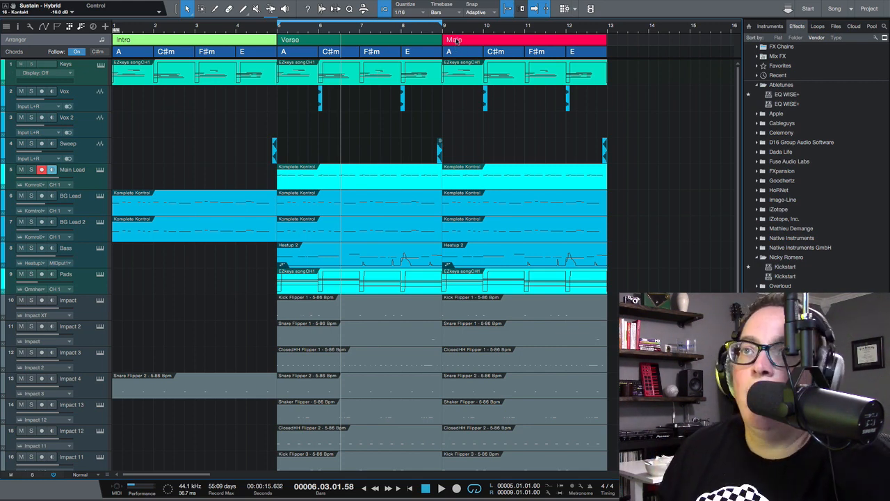
Move the remaining Main section to bar 13 and copy the Verse section into the gap at bar 9.
left_click_drag(454, 41, 619, 41)
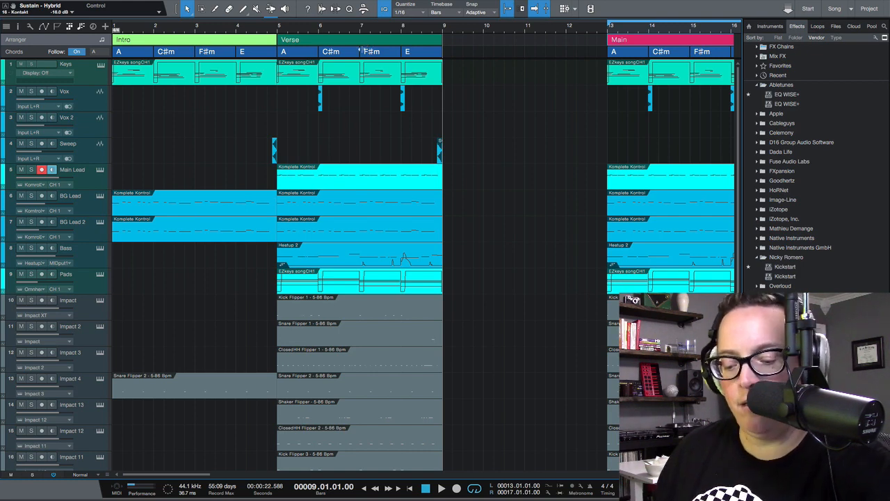
left_click_drag(348, 43, 501, 50)
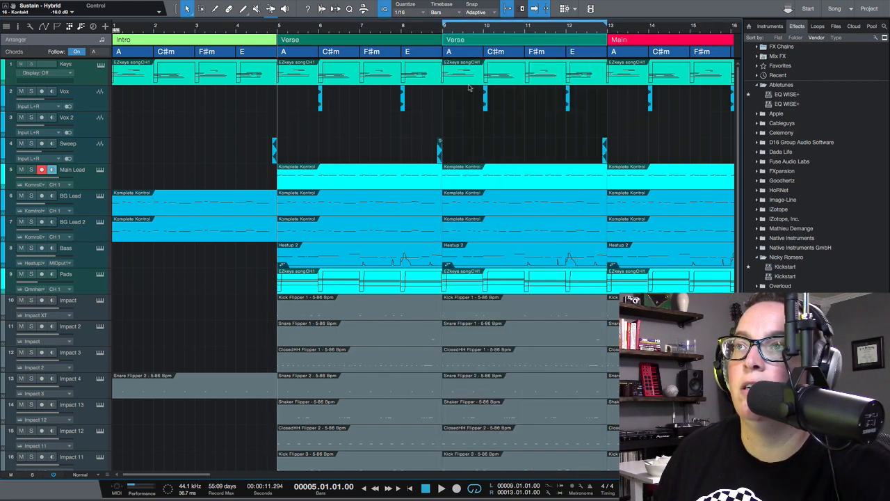
Rename the Main section at bar 13 to Chorus and colour it yellow.
left_click(657, 42)
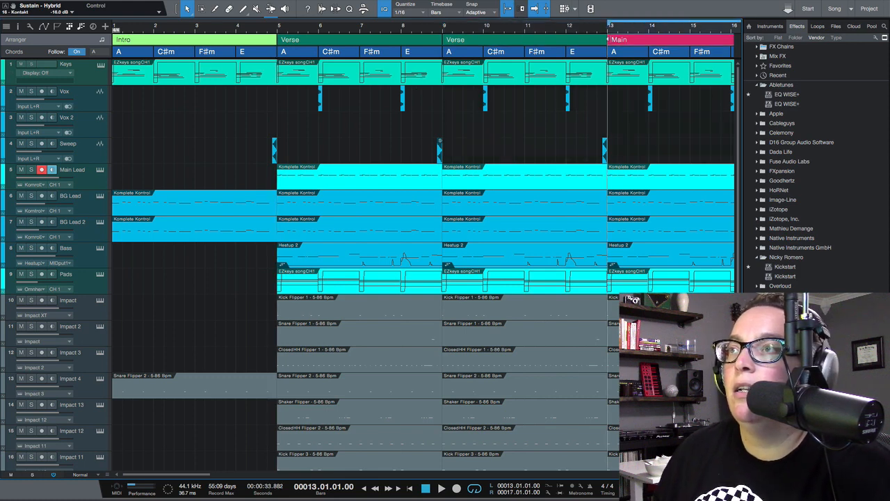
right_click(624, 41)
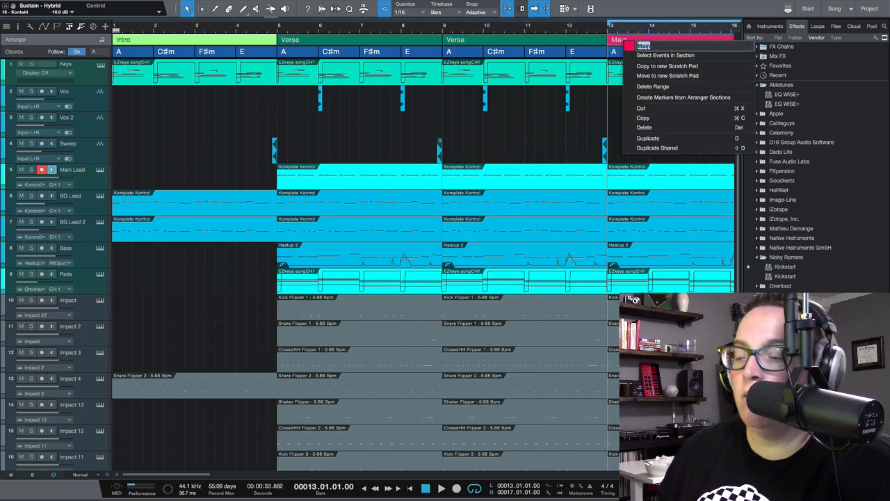
type("Chorus")
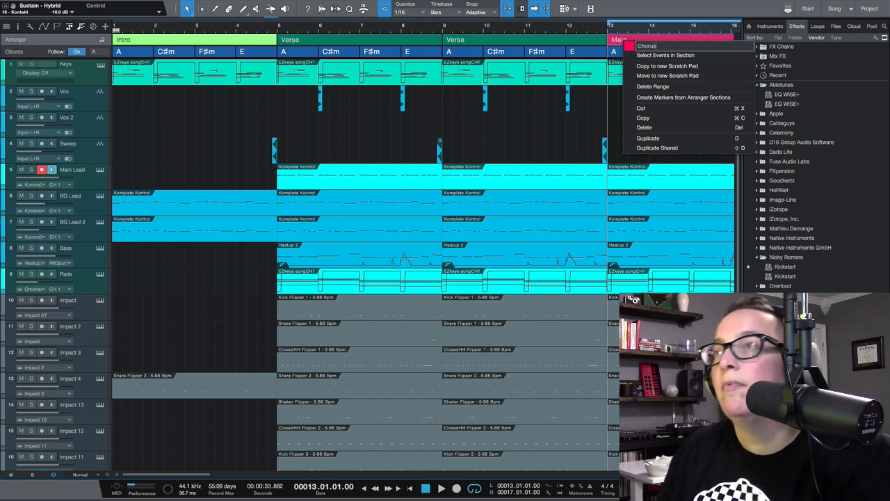
left_click(632, 47)
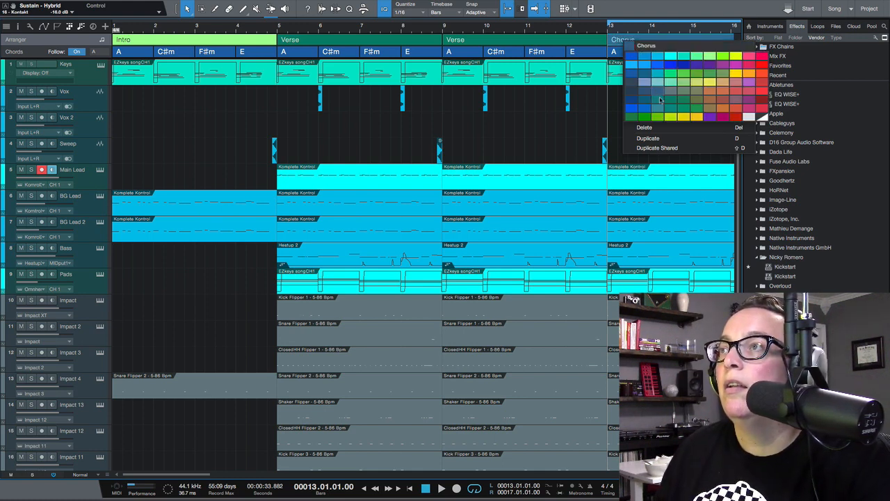
left_click(684, 116)
left_click(519, 139)
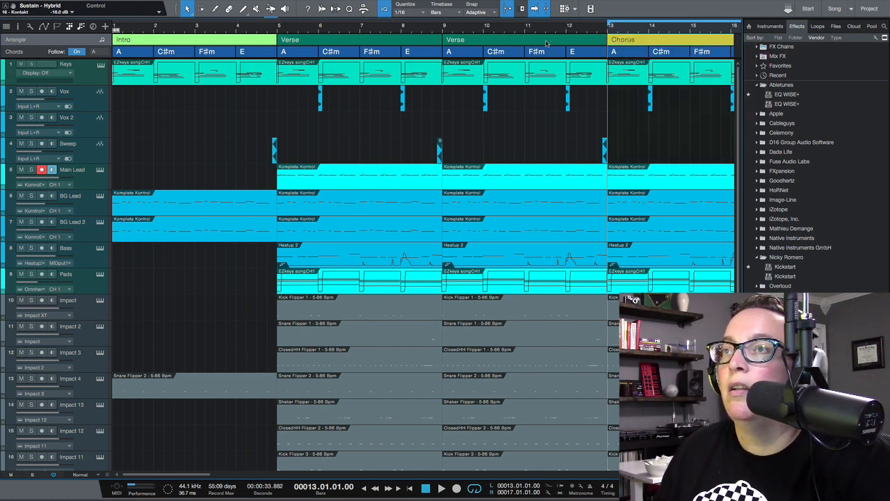
Delete the Sweep clip at the end of the first Verse and both Vox clips inside that Verse.
left_click_drag(402, 32, 406, 29)
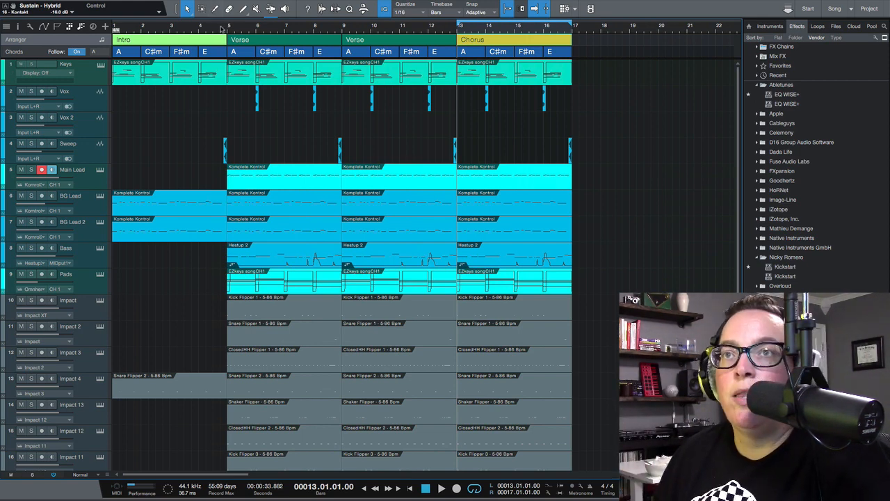
left_click_drag(221, 28, 224, 88)
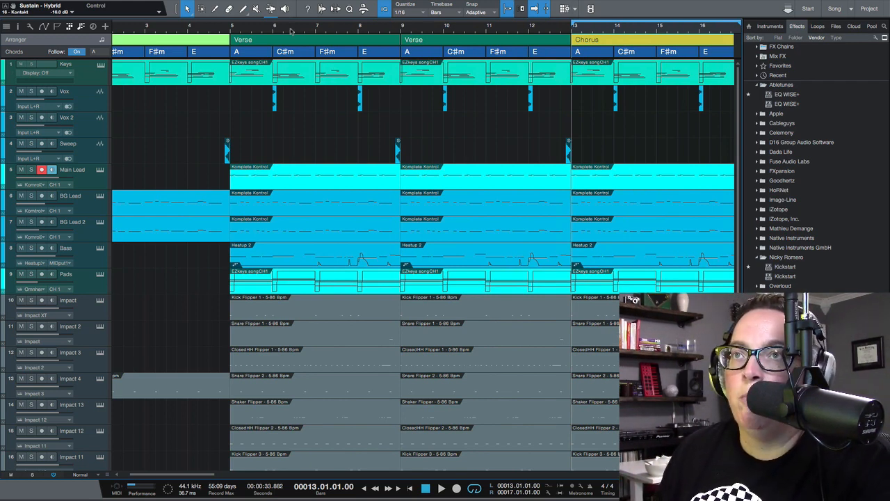
scroll(291, 30, "down", 3)
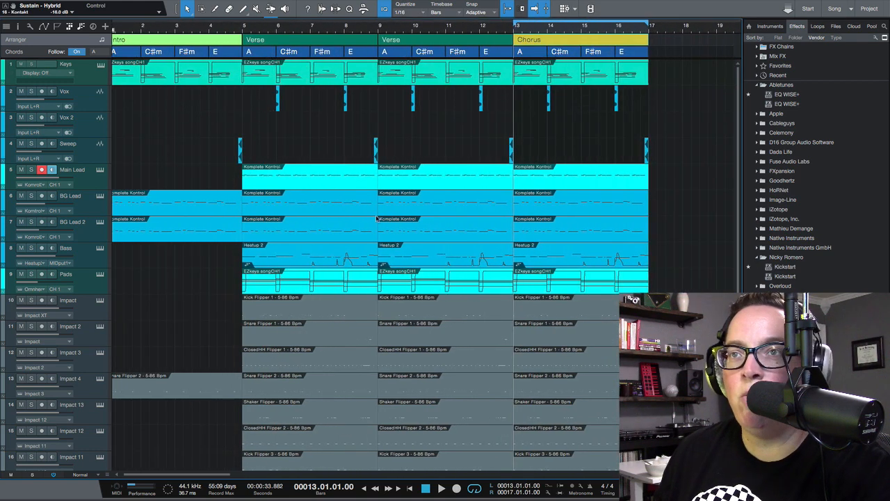
left_click(378, 149)
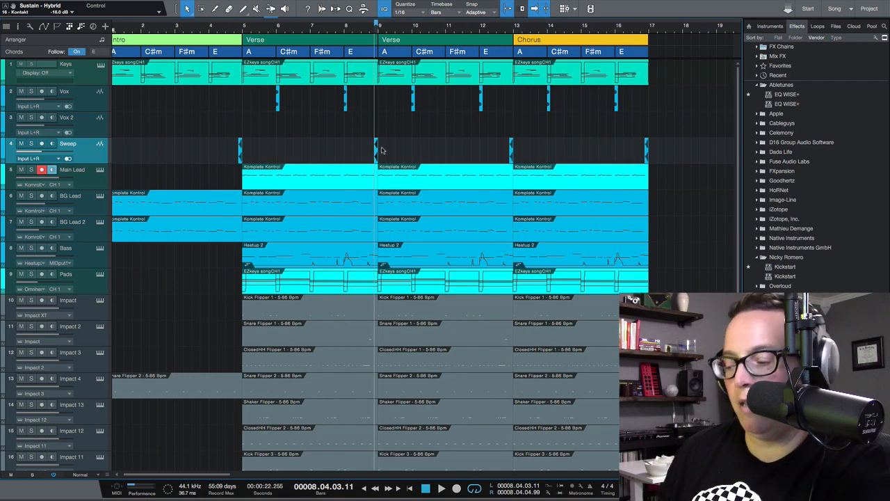
key("Delete")
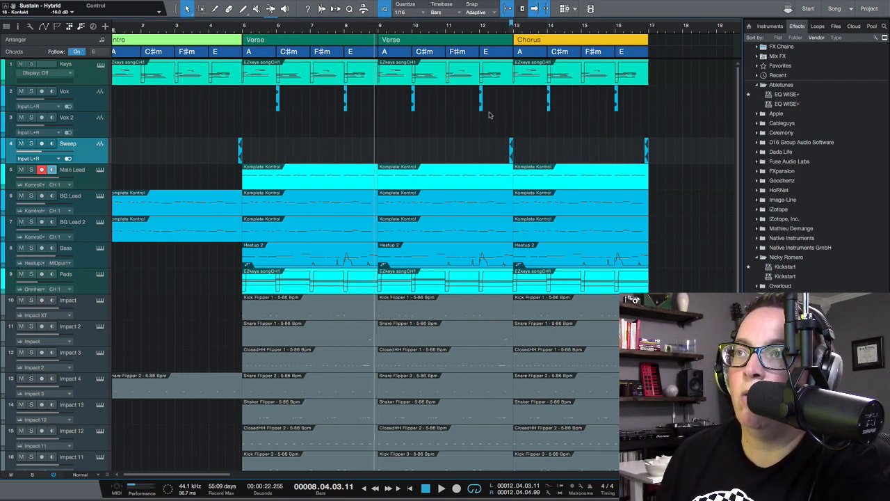
left_click_drag(362, 105, 261, 105)
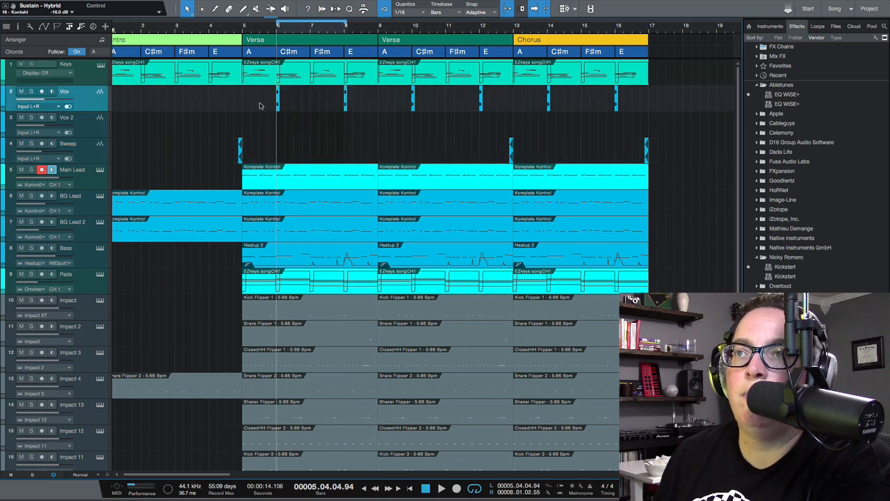
key("Delete")
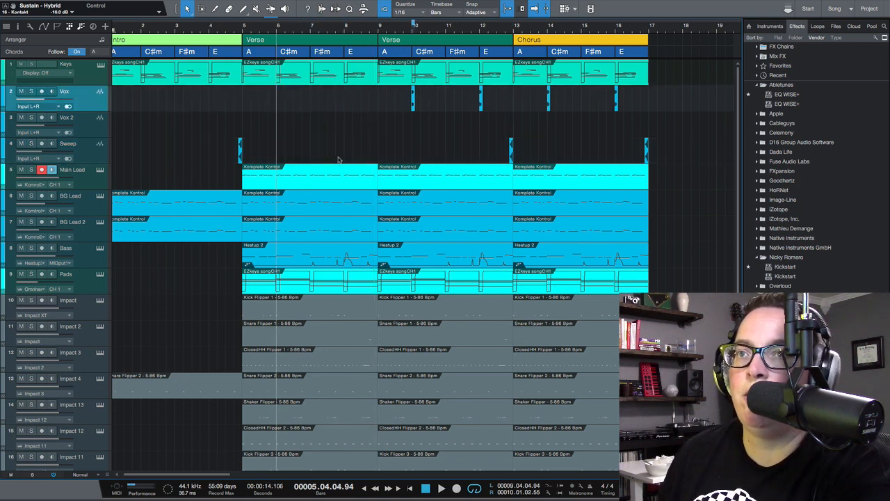
Delete the clip on the Impact 8 track from the first Verse section.
scroll(335, 162, "down", 1)
scroll(336, 162, "down", 5)
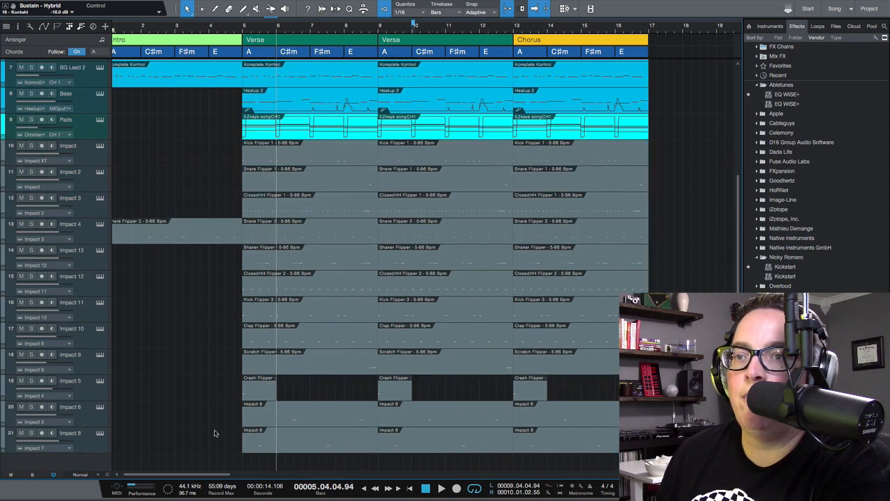
left_click(306, 447)
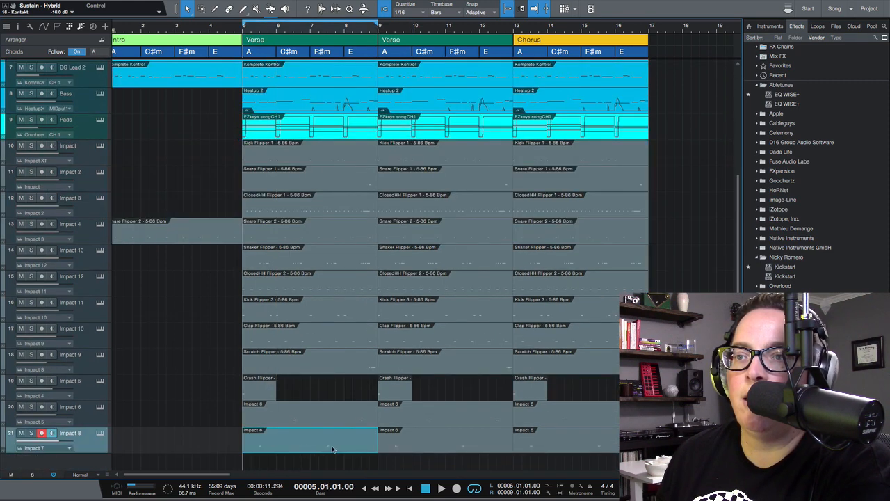
key("Right")
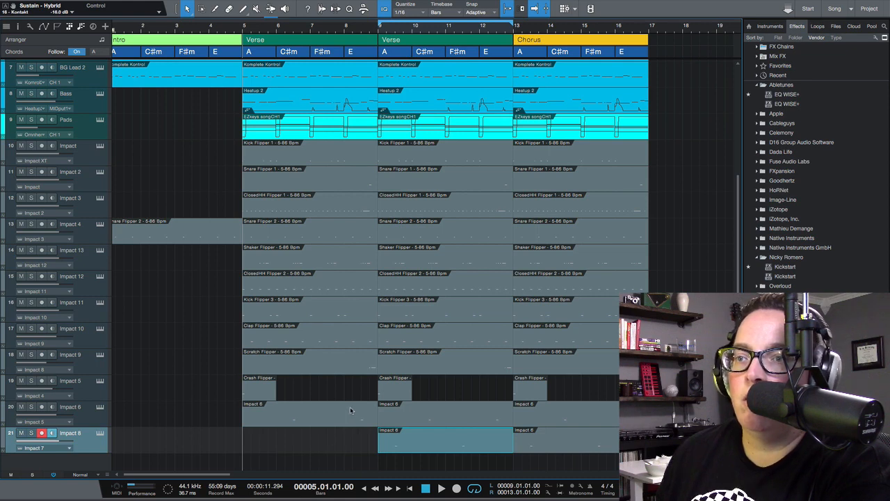
Delete the Impact 8 clip from the second Verse and the Impact 6 clip from the first Verse.
left_click(338, 450)
left_click(430, 453)
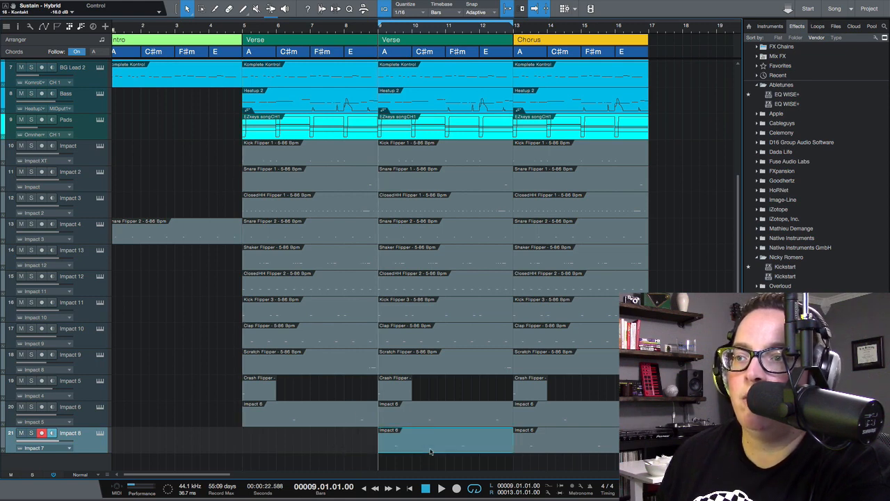
key("Right")
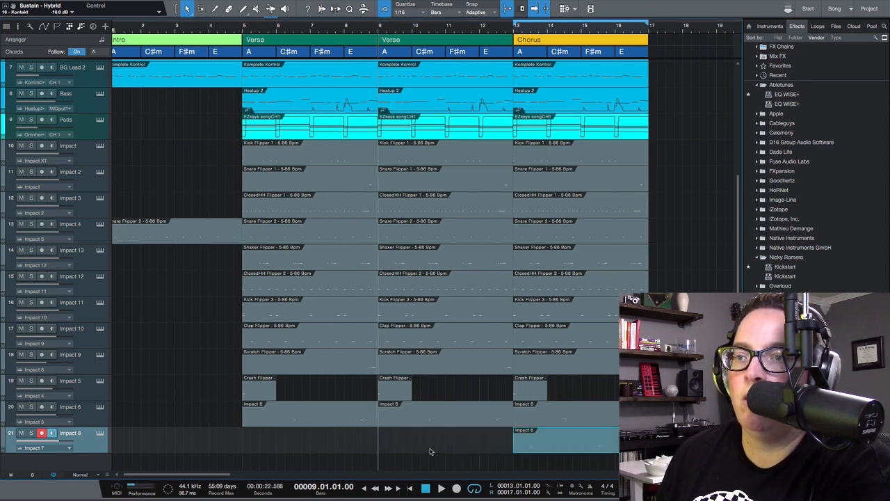
left_click(317, 415)
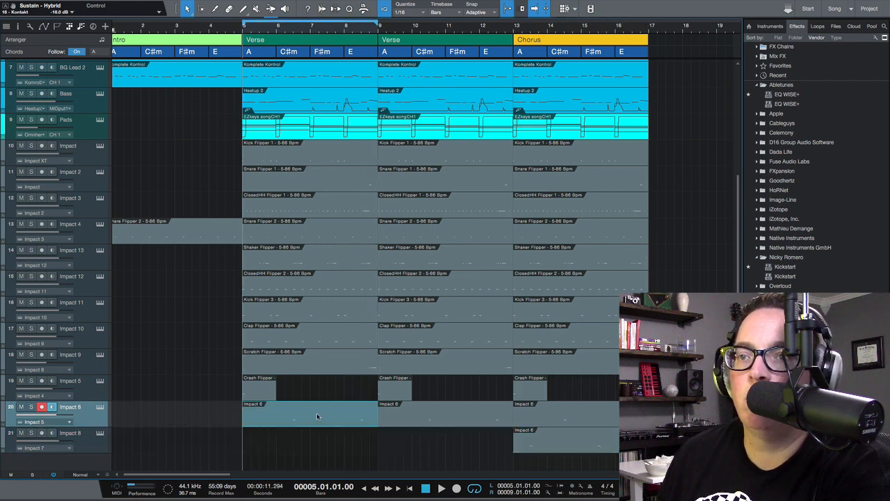
key("Delete")
left_click(230, 395)
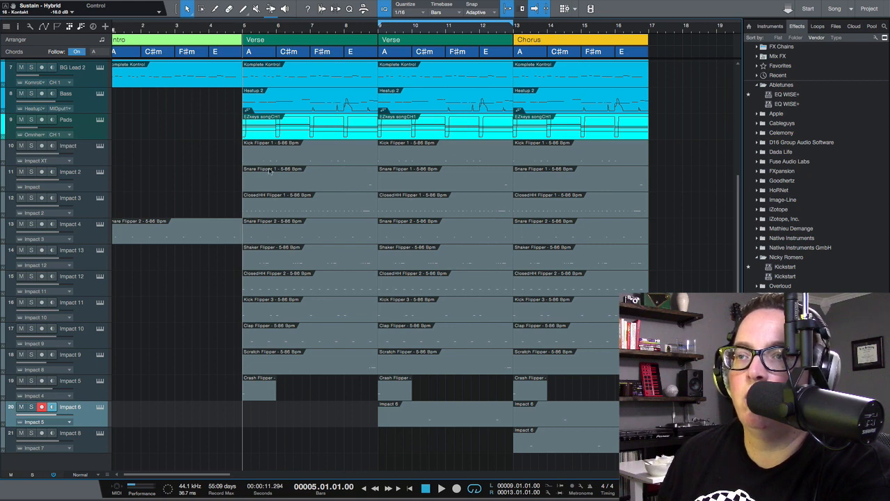
Play back the first Verse from bar 5 and delete its Main Lead clip.
left_click(441, 489)
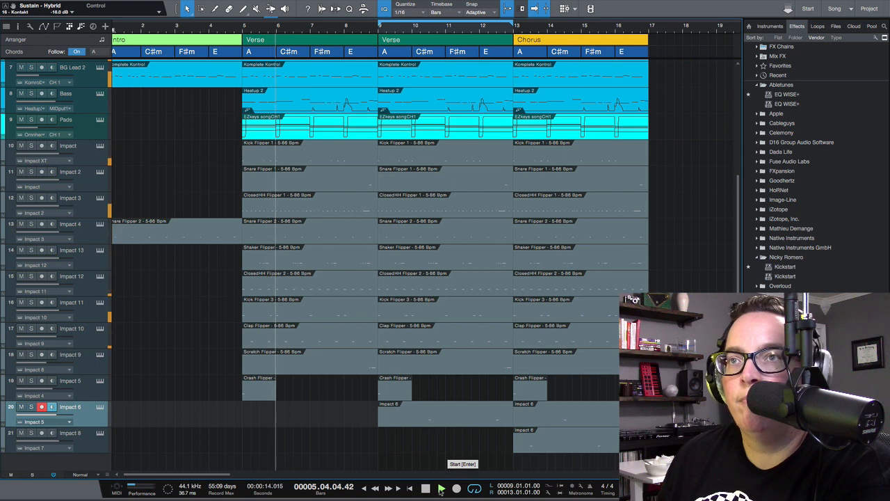
scroll(359, 306, "up", 5)
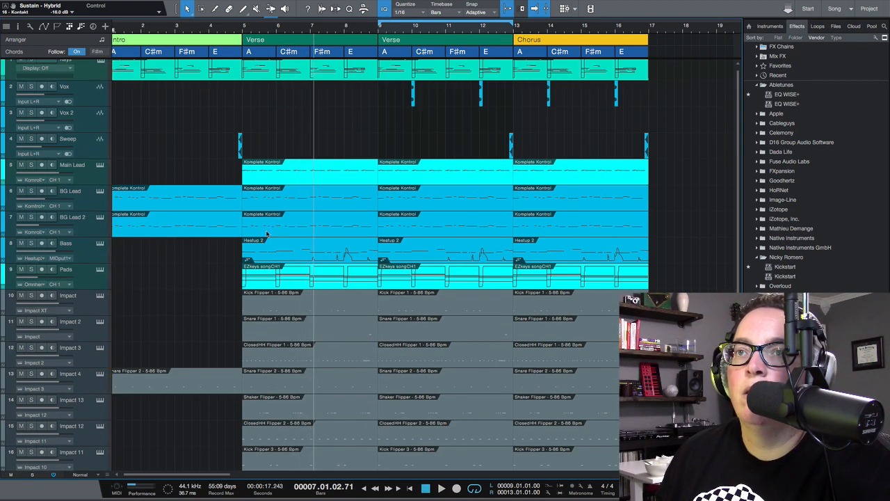
scroll(257, 207, "down", 1)
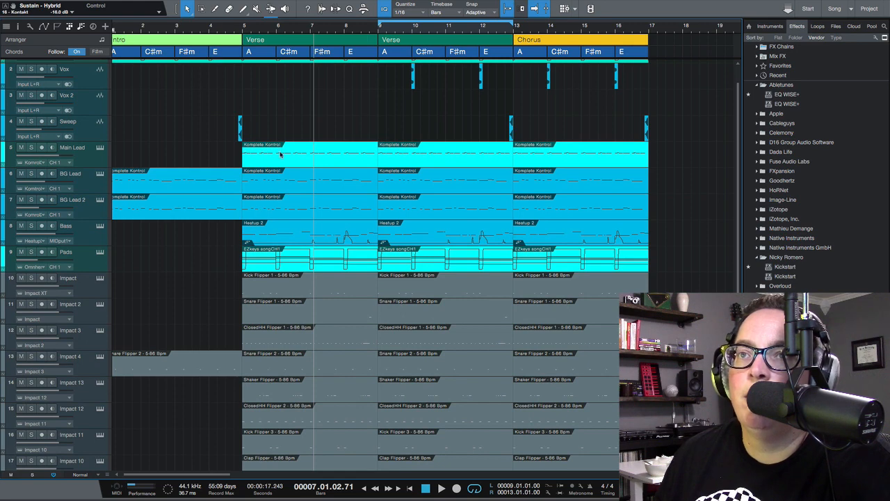
left_click(280, 155)
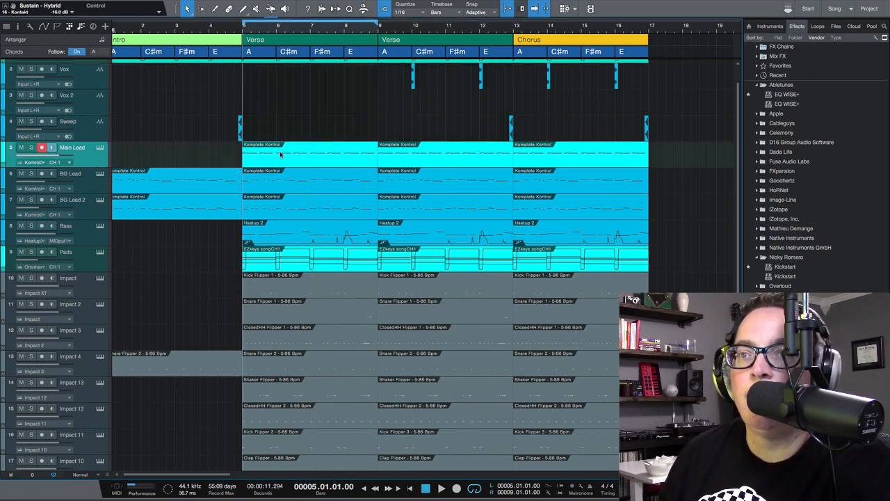
key("Delete")
Delete the ClosedHH Flipper 1, ClosedHH Flipper 2 and Scratch Flipper clips from the first Verse.
scroll(319, 270, "down", 5)
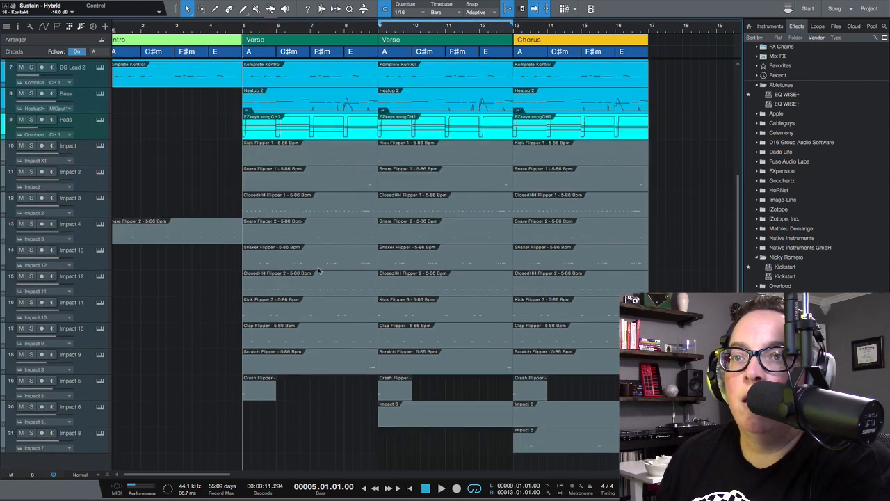
scroll(320, 270, "up", 5)
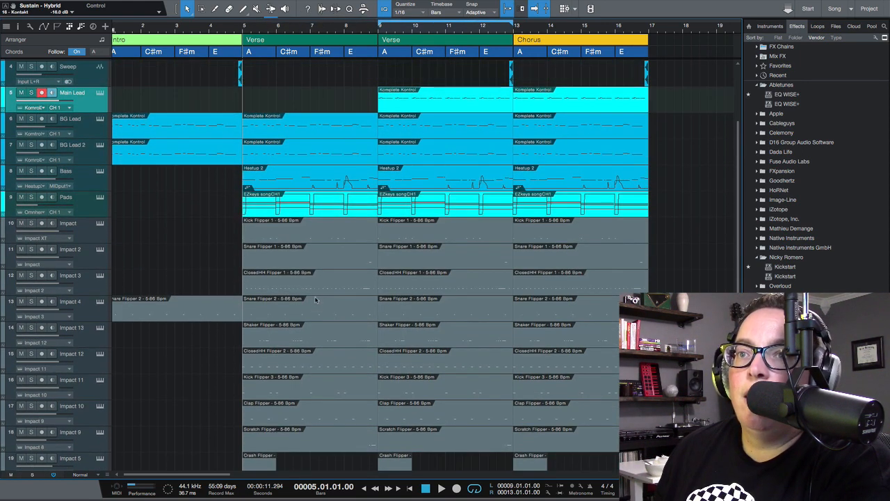
left_click(302, 286)
key("Delete")
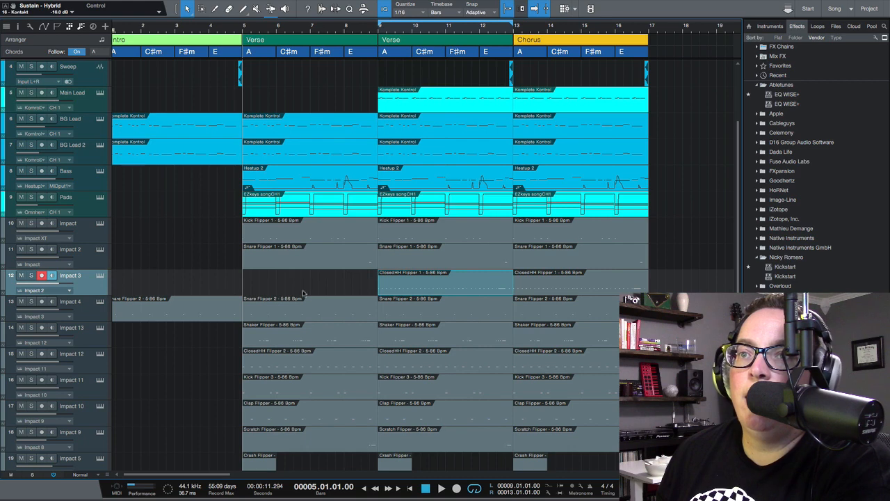
left_click(311, 365)
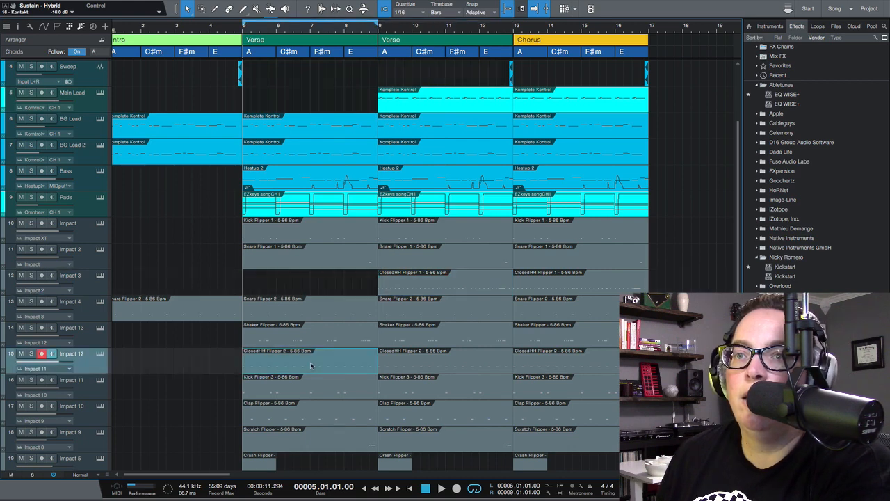
key("Delete")
left_click(213, 370)
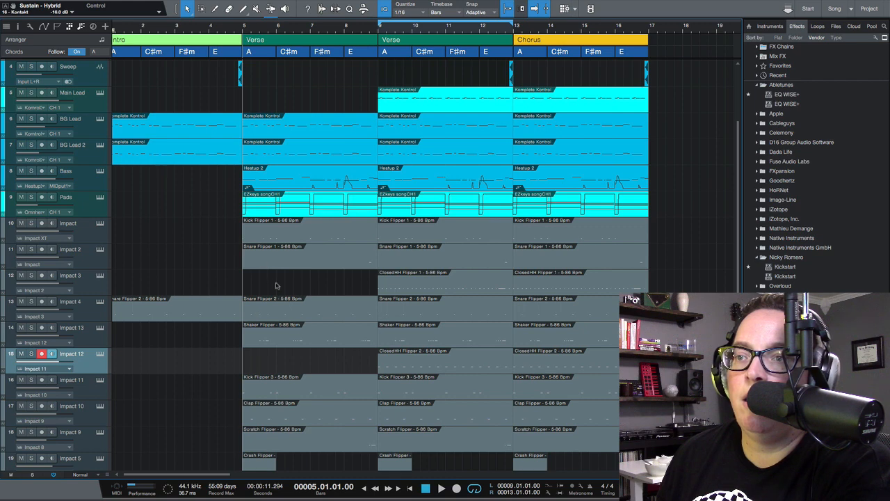
left_click(331, 444)
key("Delete")
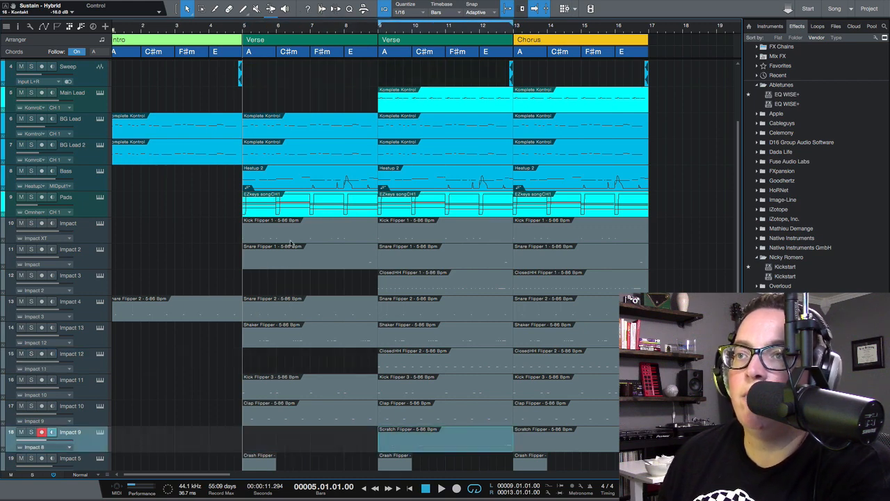
Start playback just before the first Verse and delete the Main Lead, ClosedHH Flipper 1 and ClosedHH Flipper 2 clips from the second Verse.
left_click(226, 26)
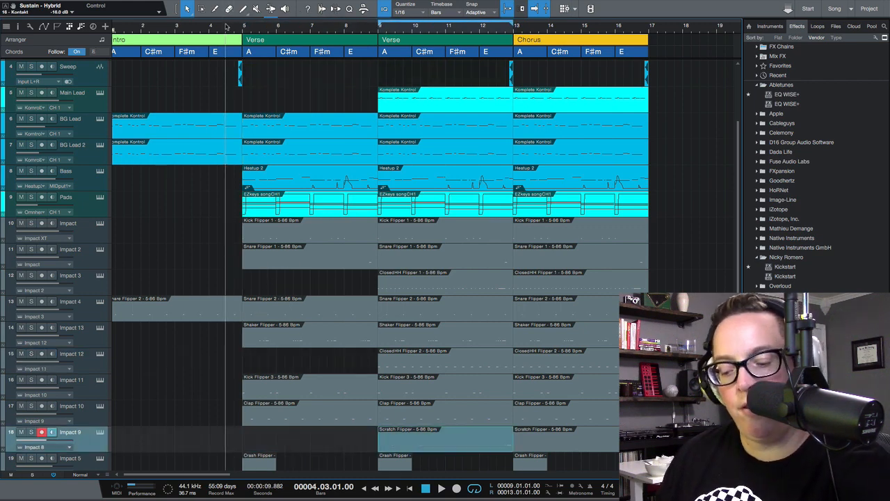
key("space")
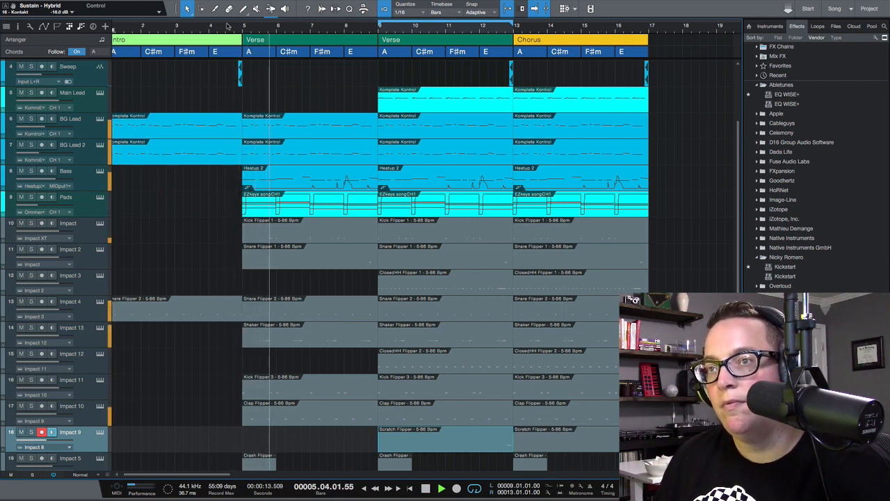
left_click(418, 108)
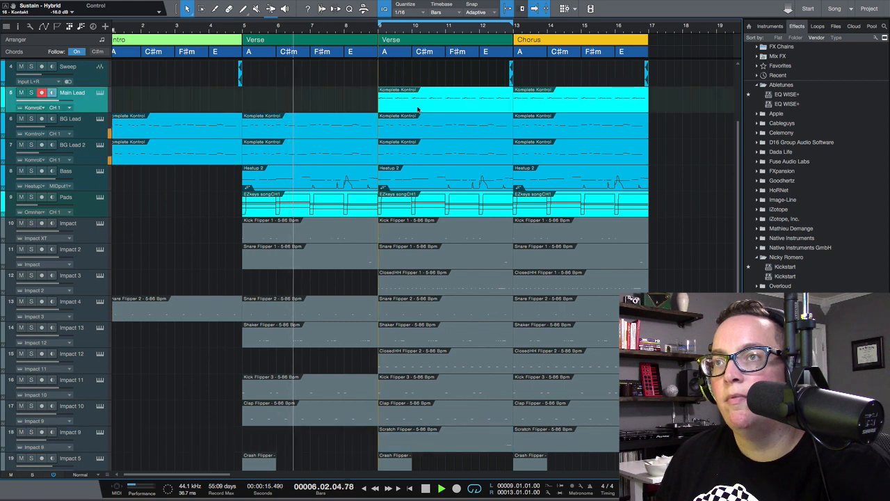
key("Delete")
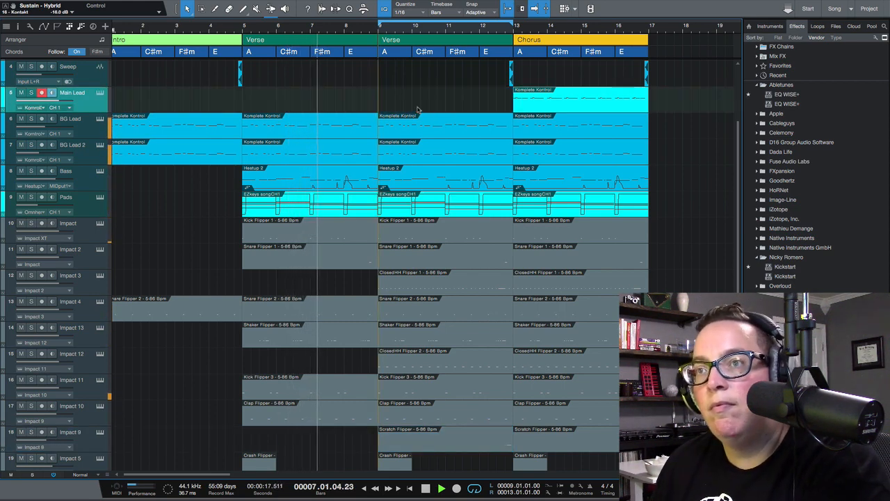
left_click(400, 281)
key("Delete")
left_click(417, 358)
key("Delete")
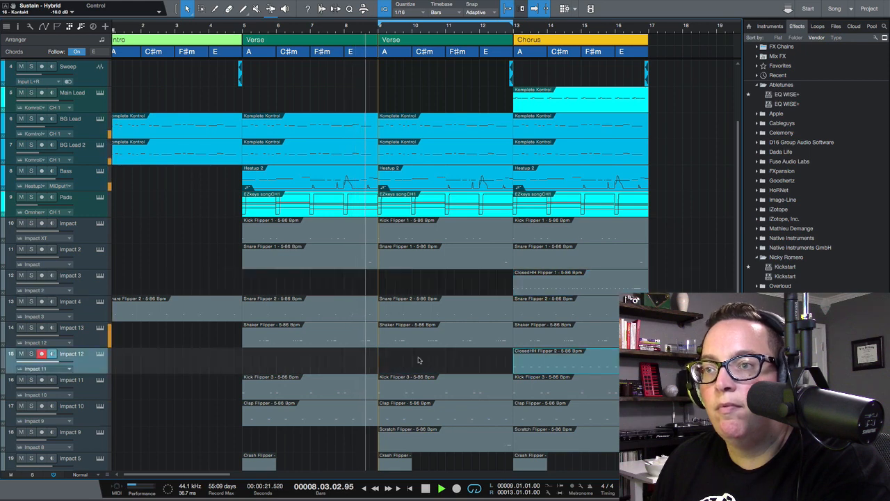
Lower the Vox track's volume to -15.2 dB during playback.
scroll(417, 360, "down", 3)
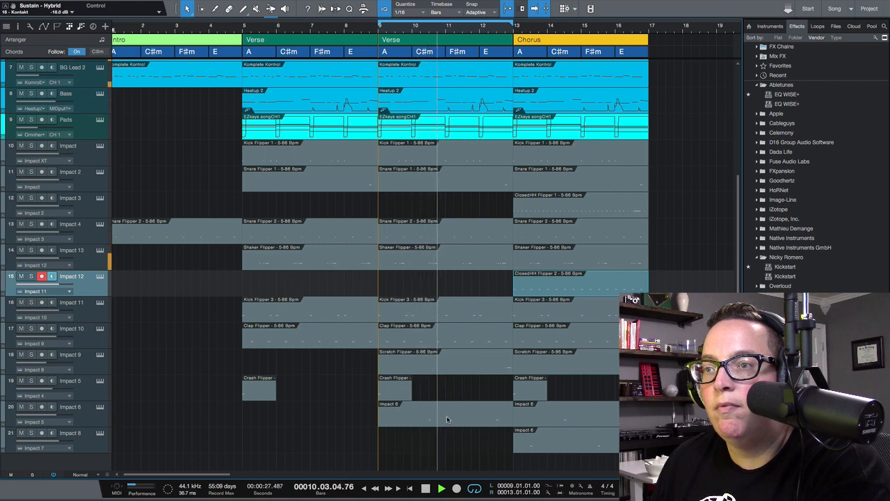
scroll(410, 238, "up", 6)
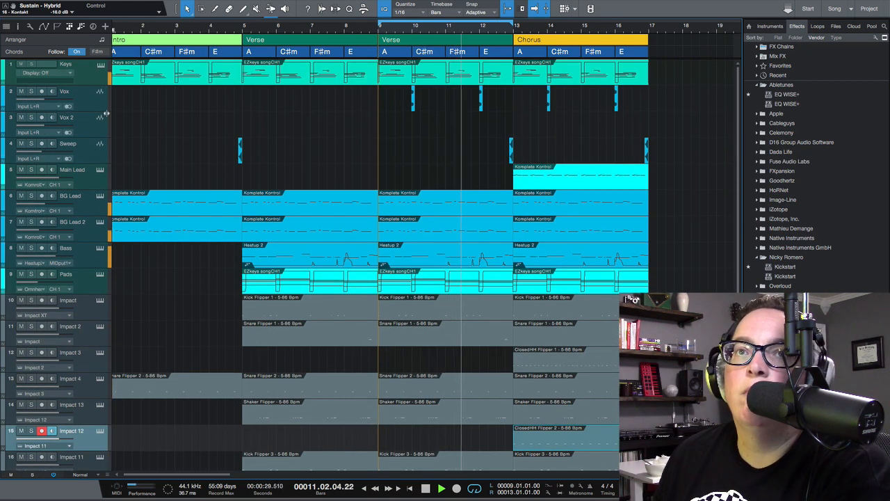
left_click_drag(44, 100, 39, 102)
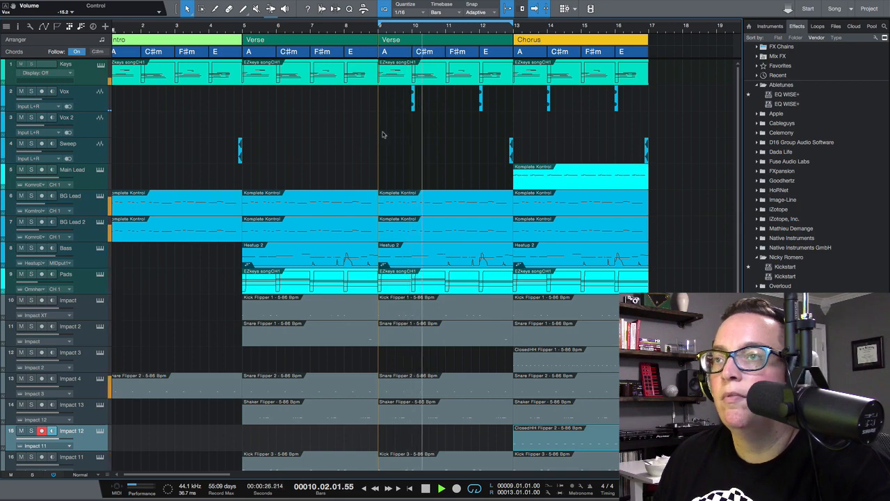
Turn off looping, let playback run through the Chorus, and stop it just past bar 17.
scroll(392, 149, "down", 1)
scroll(391, 149, "down", 4)
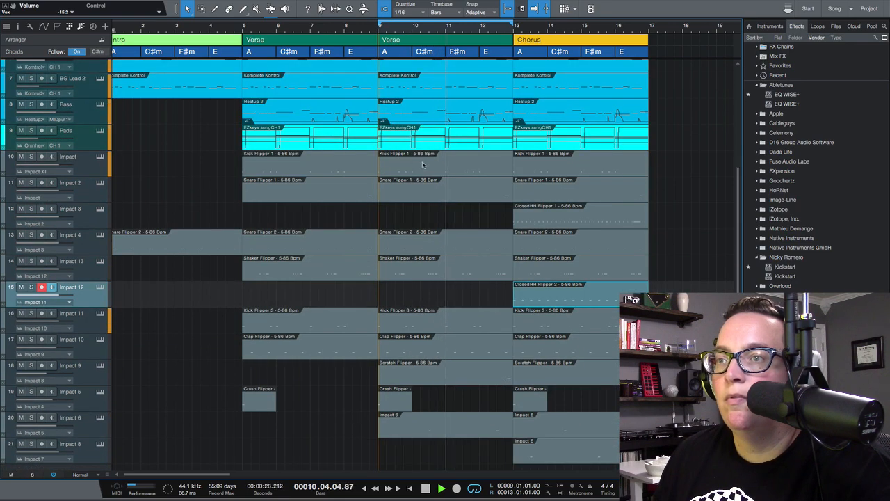
scroll(418, 166, "up", 5)
right_click(492, 27)
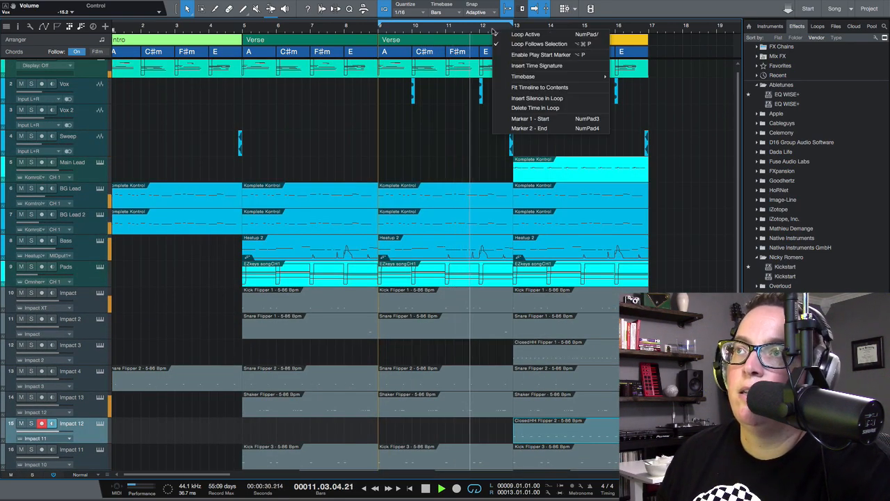
left_click(507, 34)
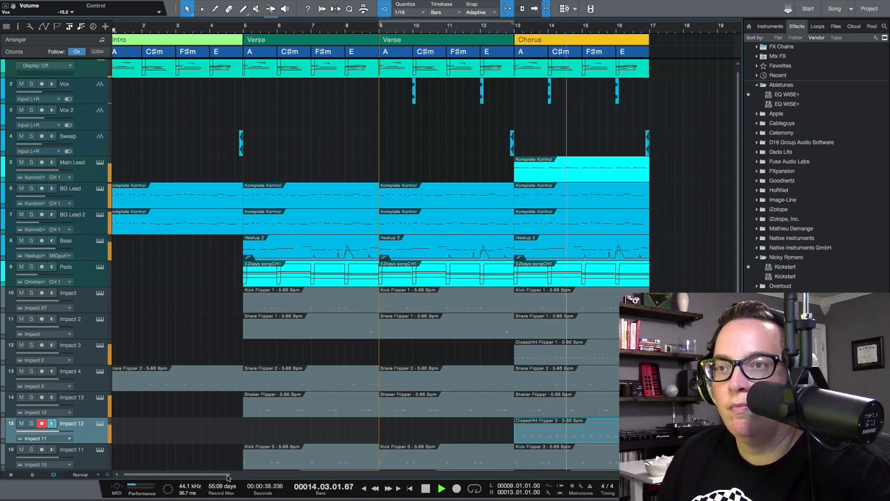
left_click_drag(227, 476, 252, 477)
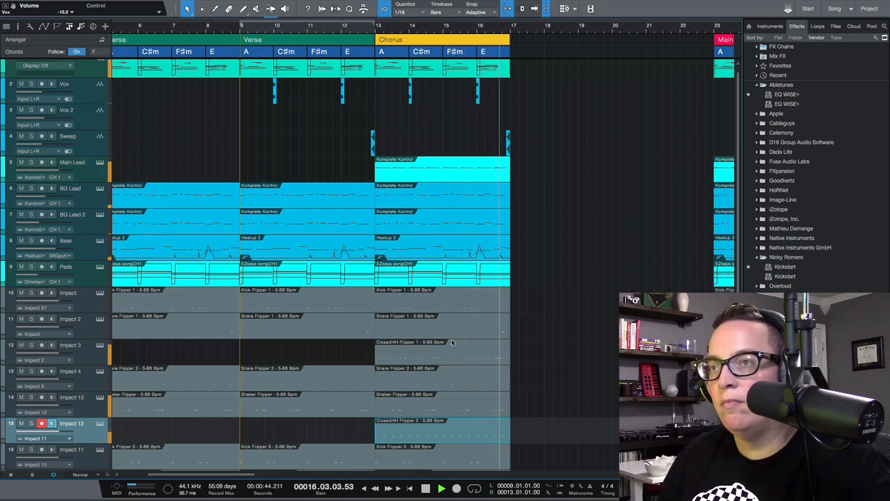
key("space")
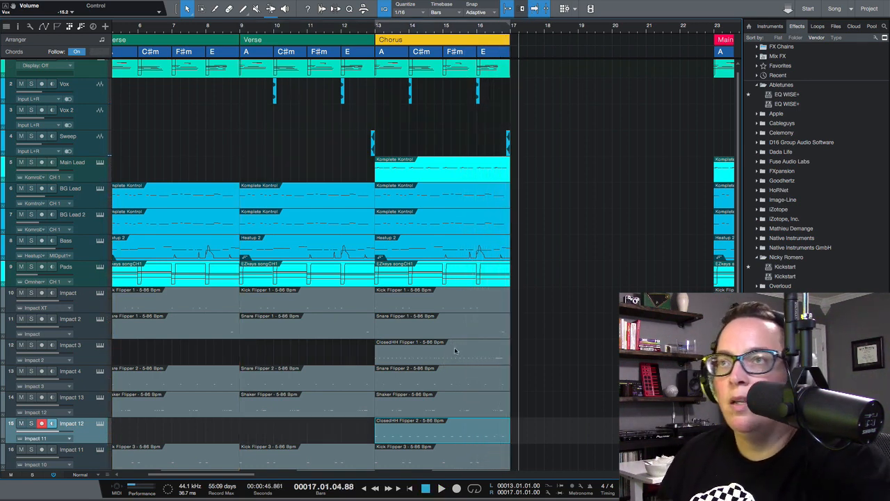
Move the Main section to bar 29 and copy the two Verse sections after the Chorus, to bars 17 and 21.
left_click_drag(527, 30, 525, 25)
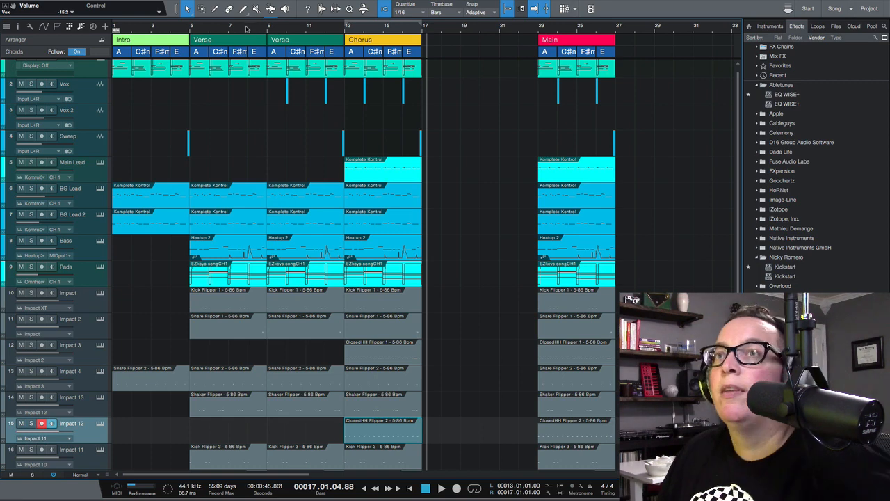
left_click_drag(561, 41, 678, 40)
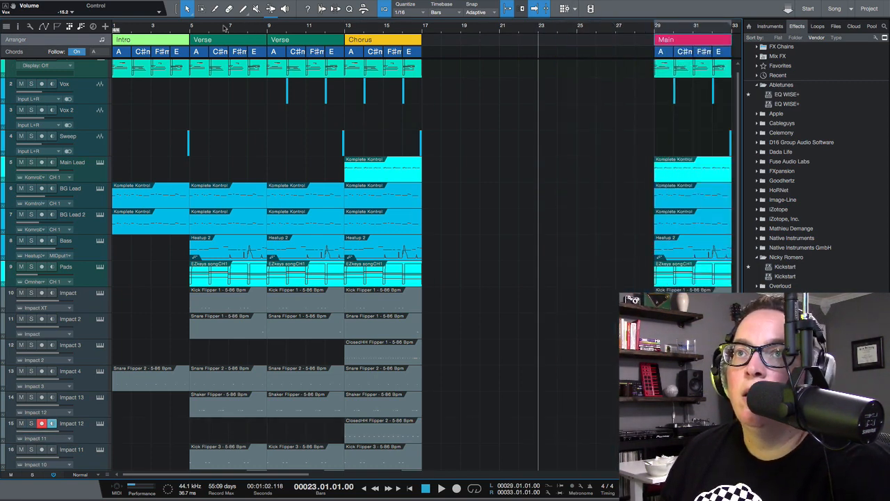
left_click_drag(224, 29, 265, 27)
left_click(256, 38)
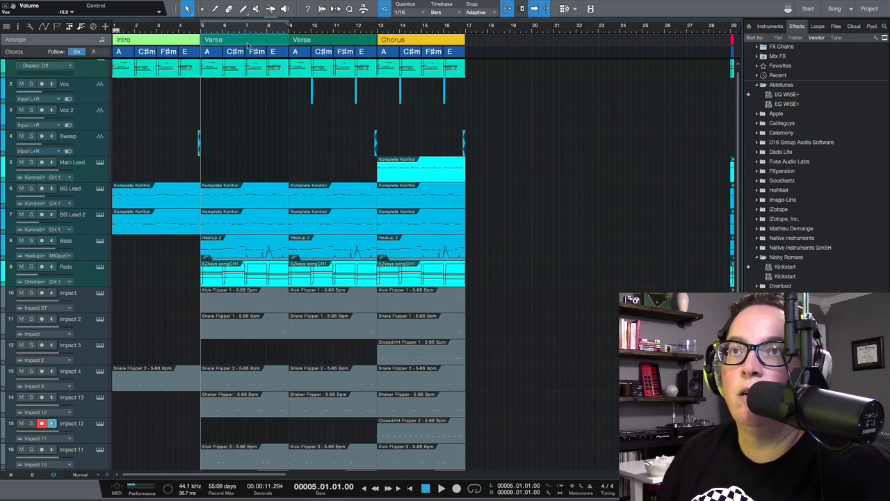
left_click_drag(248, 44, 483, 49)
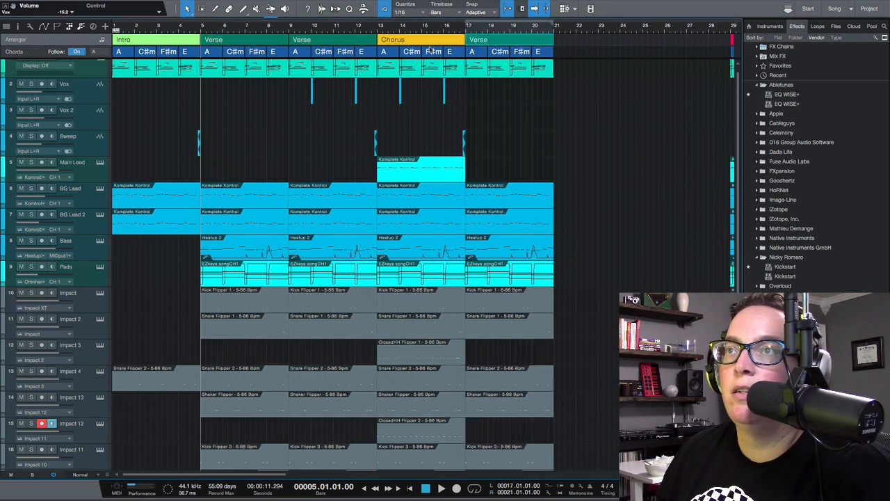
left_click_drag(313, 40, 570, 55)
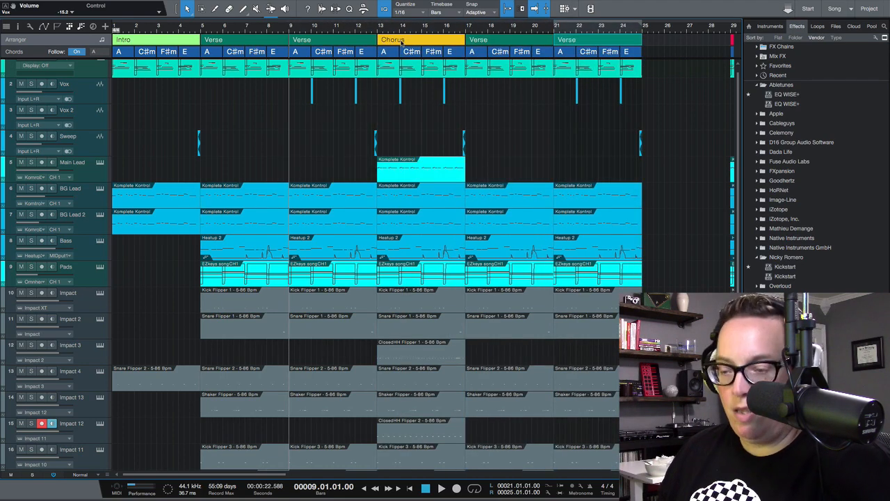
Move the Main section further along the timeline to bar 34, beat 3.
key("w")
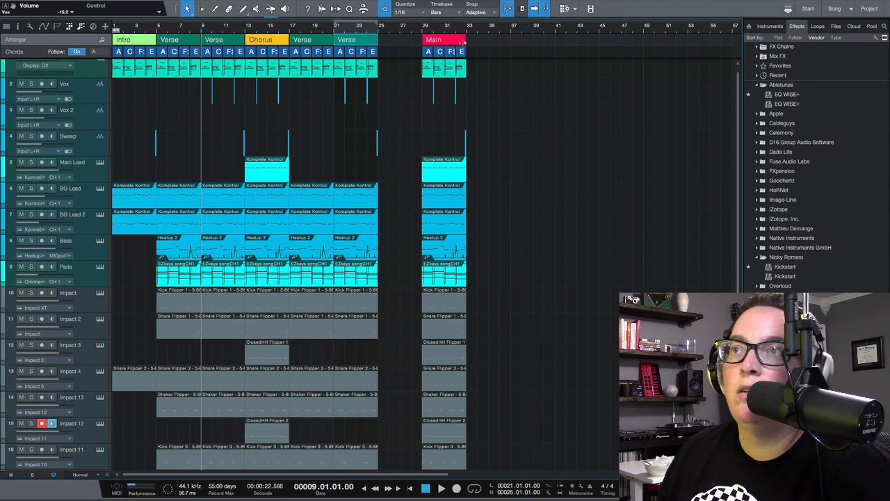
left_click_drag(450, 41, 511, 40)
key("e")
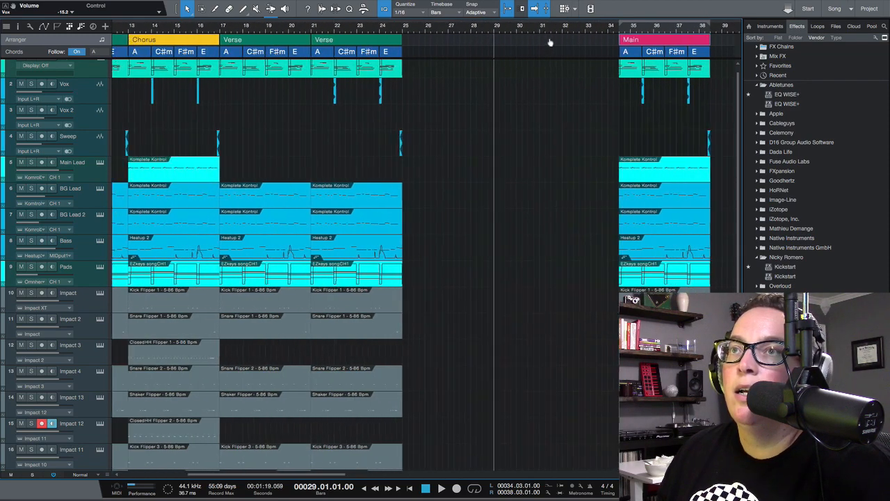
key("w")
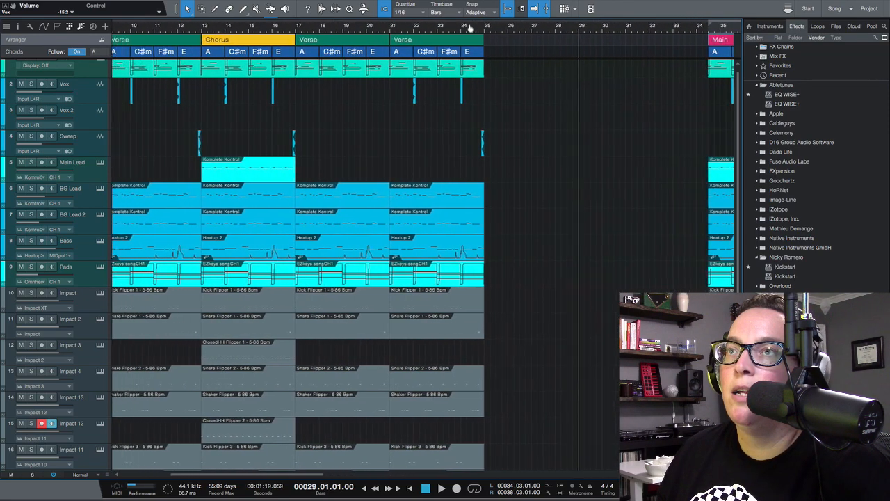
Move the two Verse sections that follow the Chorus four bars along, to bars 21 and 25.
key("e")
key("e")
key("e")
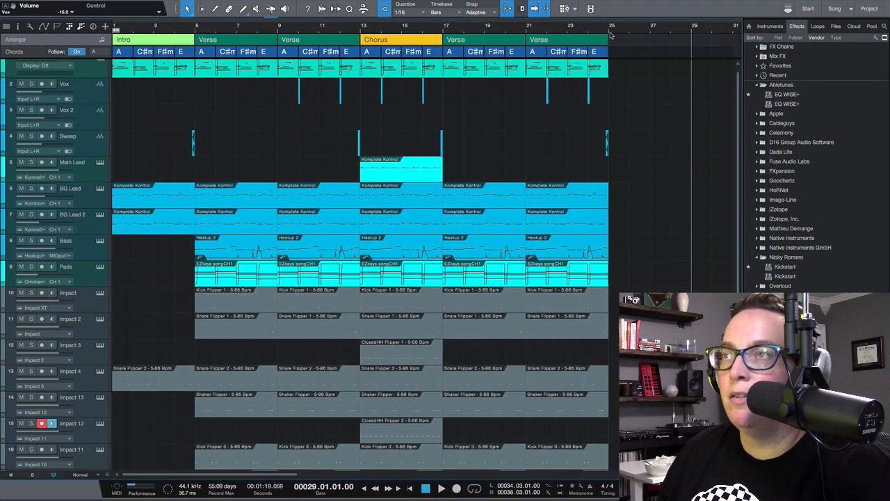
left_click(610, 34)
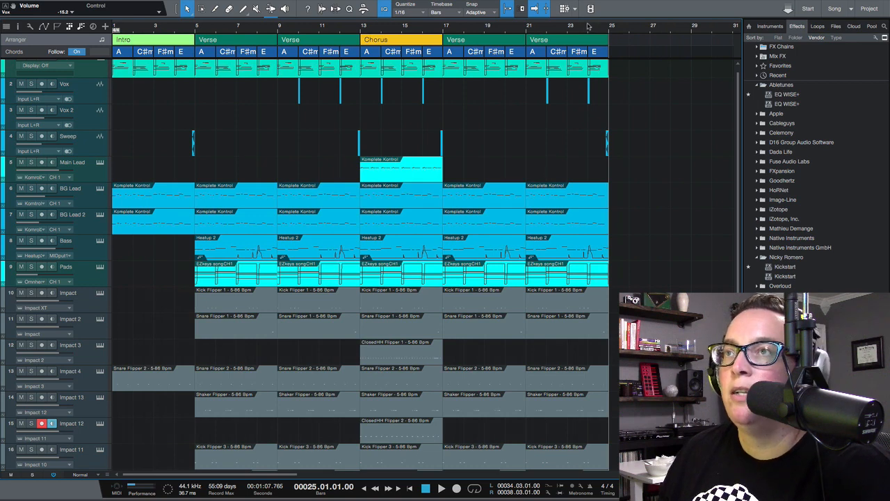
scroll(585, 24, "down", 3)
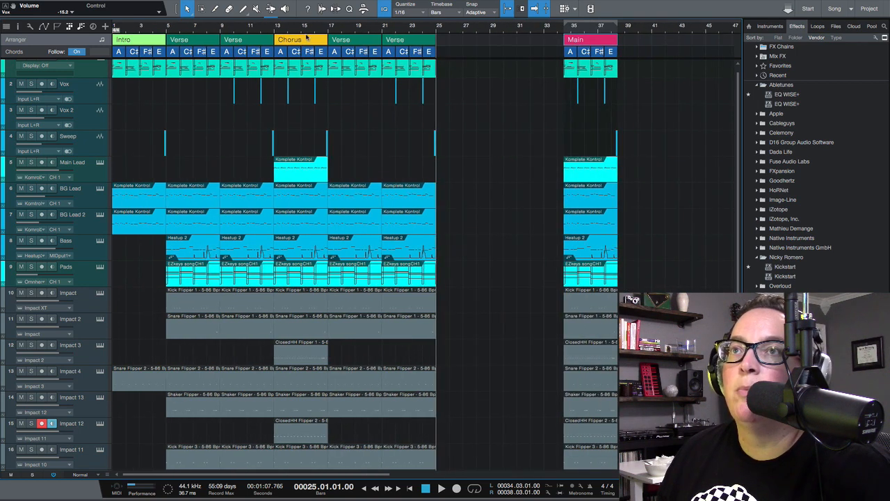
scroll(306, 38, "up", 3)
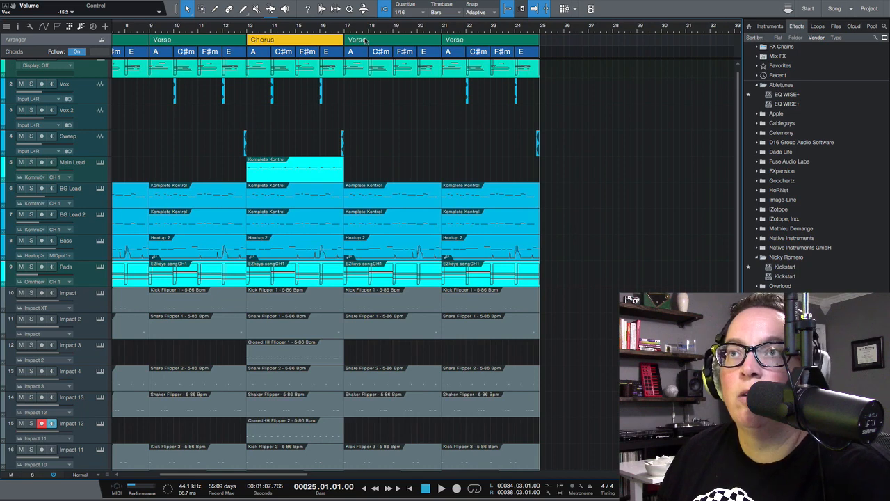
left_click_drag(576, 43, 481, 42)
Copy the Chorus section into the gap at bar 17.
left_click(312, 46)
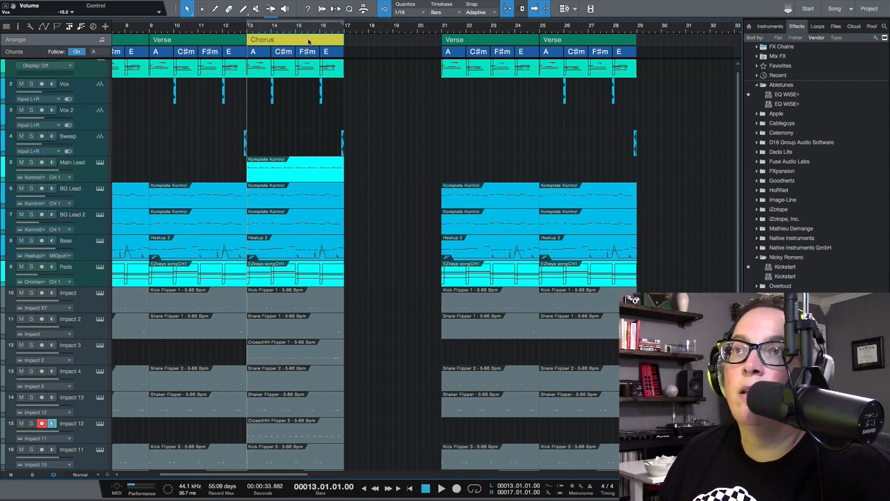
left_click_drag(309, 42, 389, 43)
left_click_drag(327, 29, 294, 24)
Step through the Verse and Chorus sections in order and move the Main section to bar 44.
left_click(195, 39)
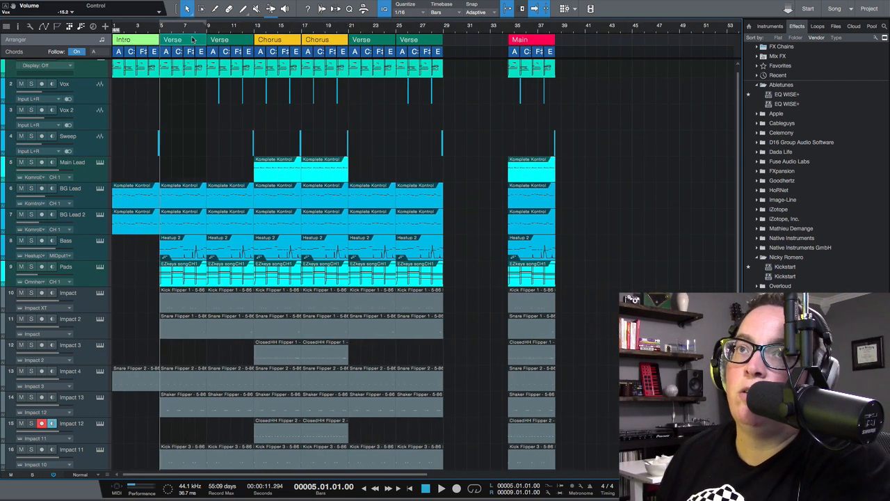
left_click(214, 40)
left_click(261, 40)
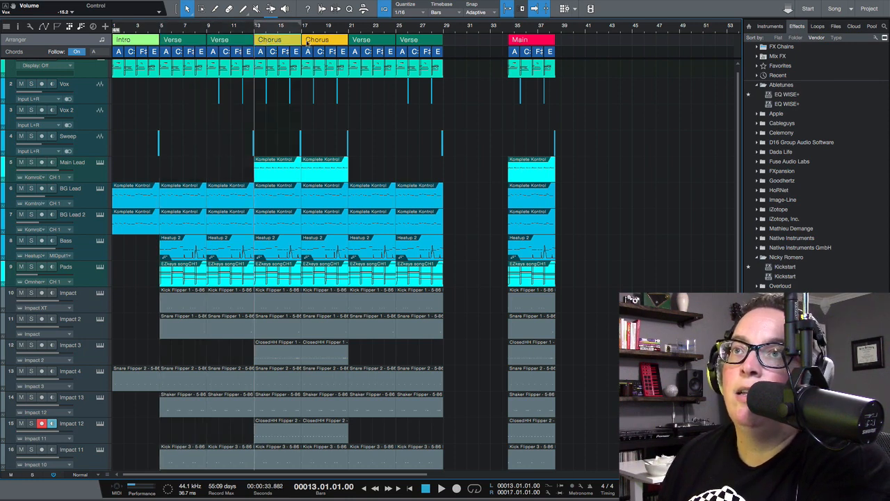
left_click(307, 42)
left_click(374, 42)
left_click(413, 42)
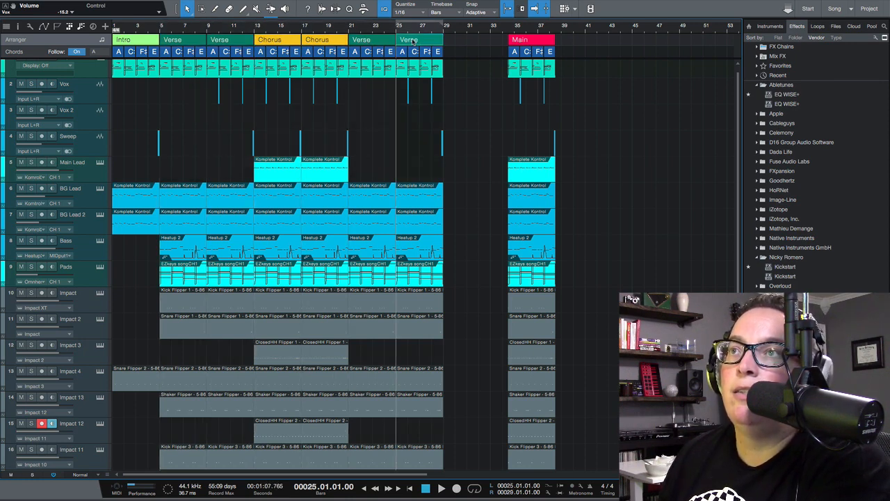
left_click_drag(522, 42, 633, 42)
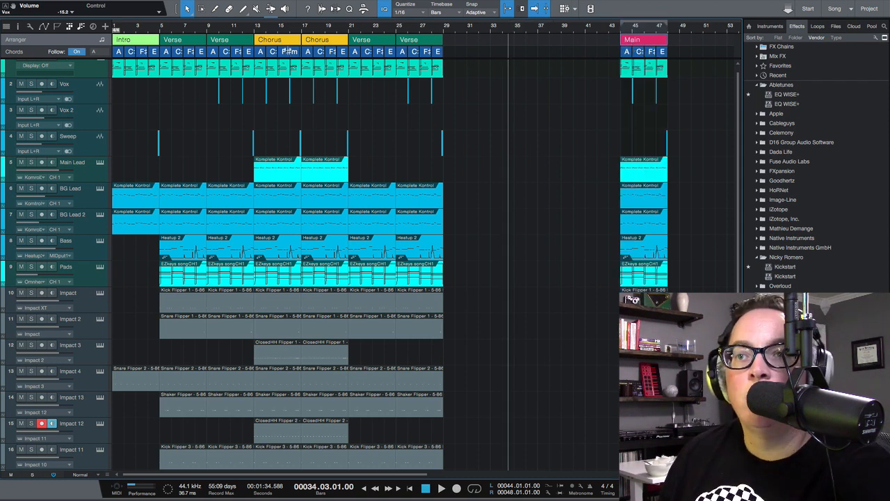
Copy both Chorus sections past the last Verse, to bars 33 and 37.
left_click(442, 27)
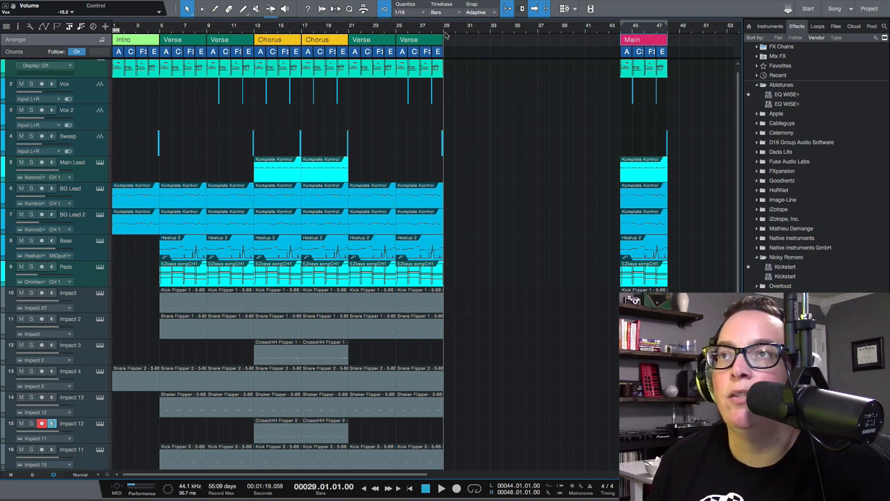
left_click(290, 39)
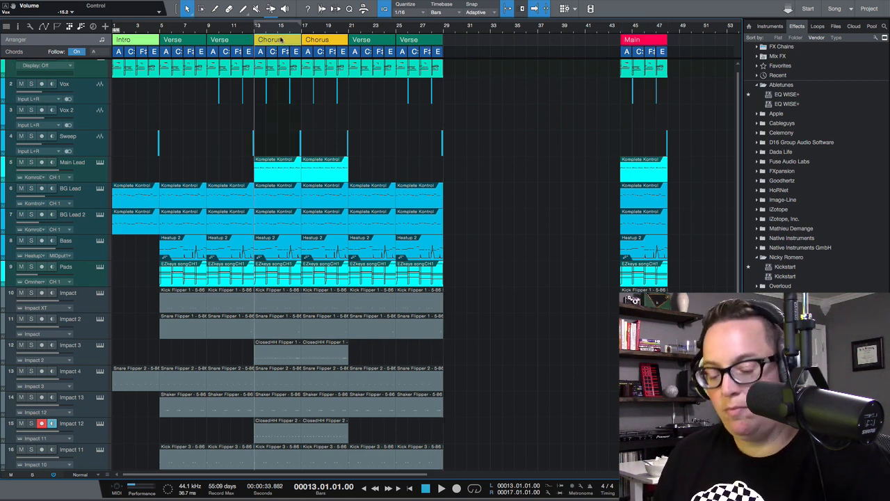
left_click_drag(279, 40, 516, 56)
left_click_drag(317, 41, 556, 52)
left_click(586, 31)
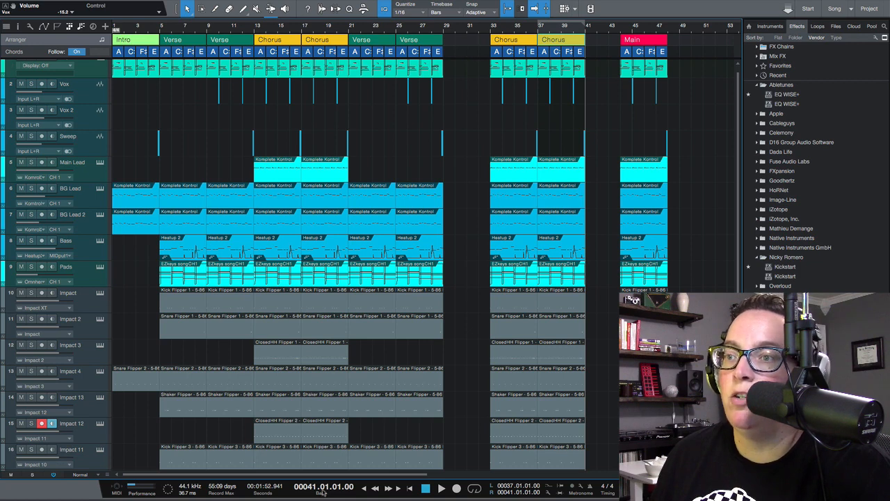
Move the Main section to bar 50, beat 4, and shift the two copied Chorus sections to bars 41 and 45.
left_click_drag(343, 476, 384, 472)
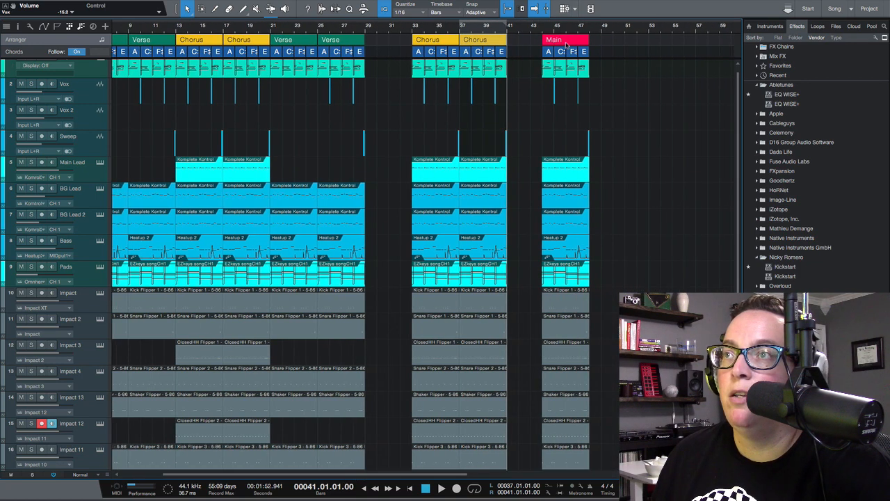
left_click_drag(567, 44, 645, 42)
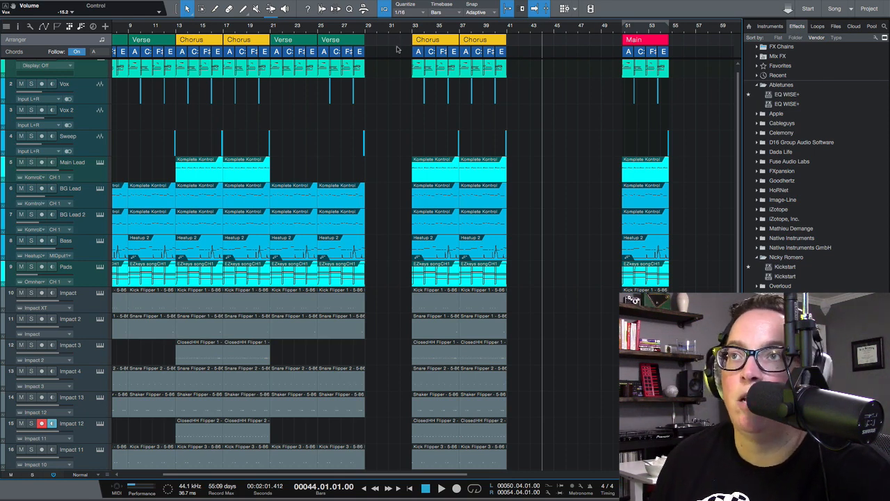
left_click_drag(397, 49, 588, 67)
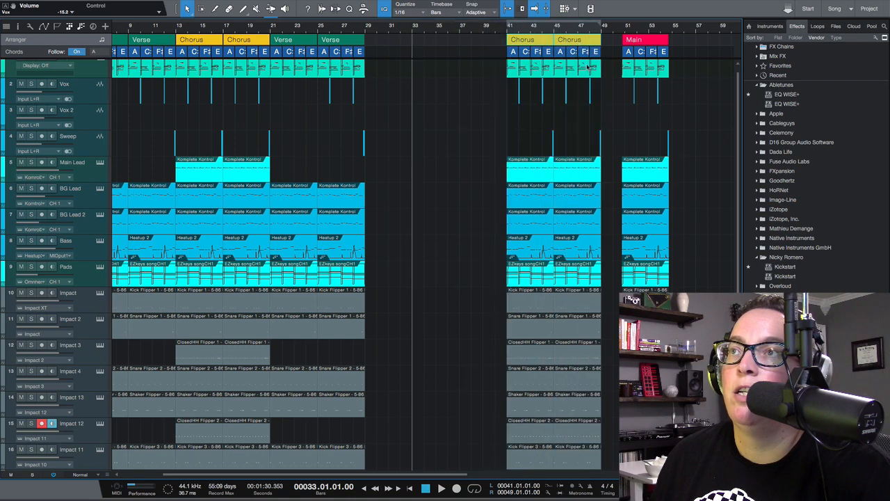
Place the Main section after the last Chorus at bar 49, move it on to bar 53, beat 4, and set the playback cursor to bar 53.
left_click_drag(665, 27, 535, 46)
right_click(539, 42)
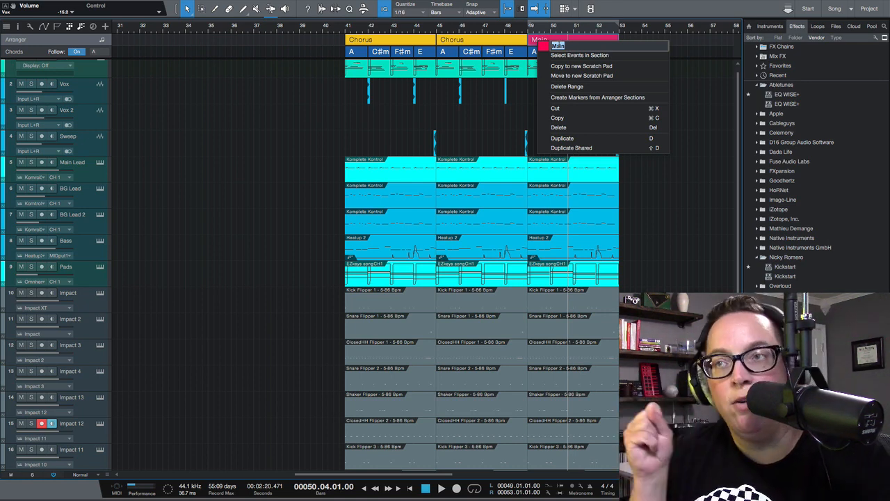
left_click(672, 235)
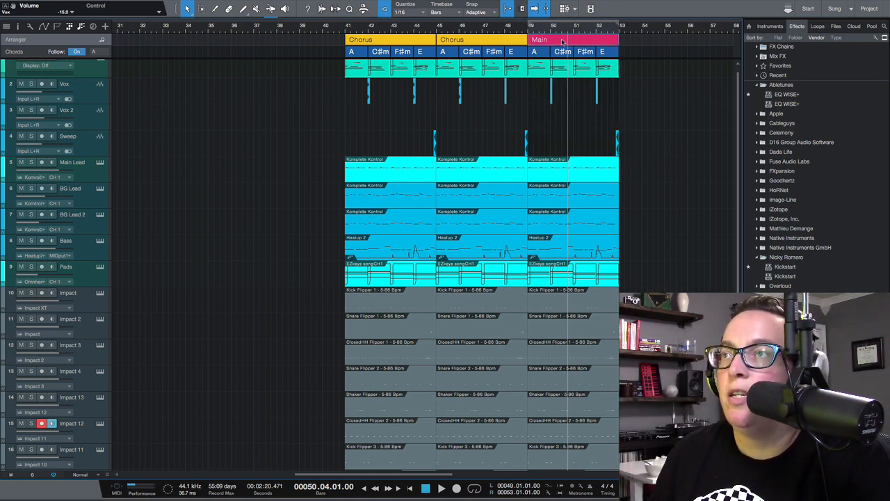
left_click_drag(562, 41, 671, 49)
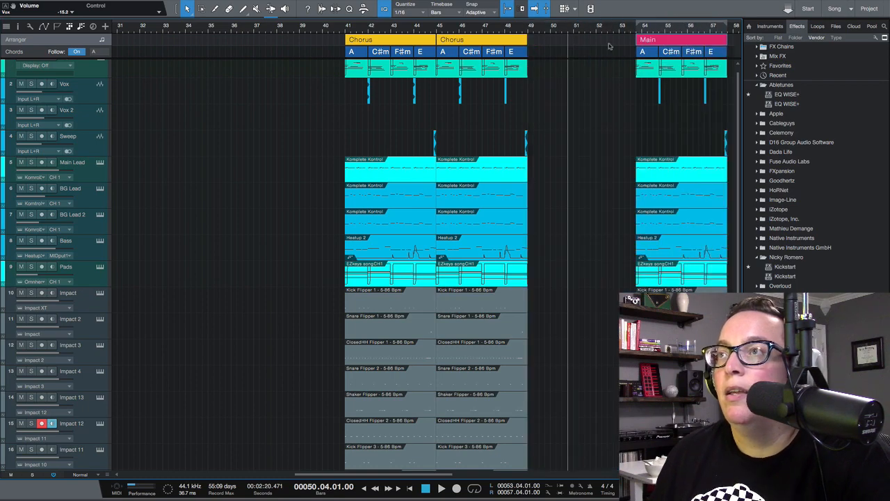
left_click_drag(606, 29, 626, 24)
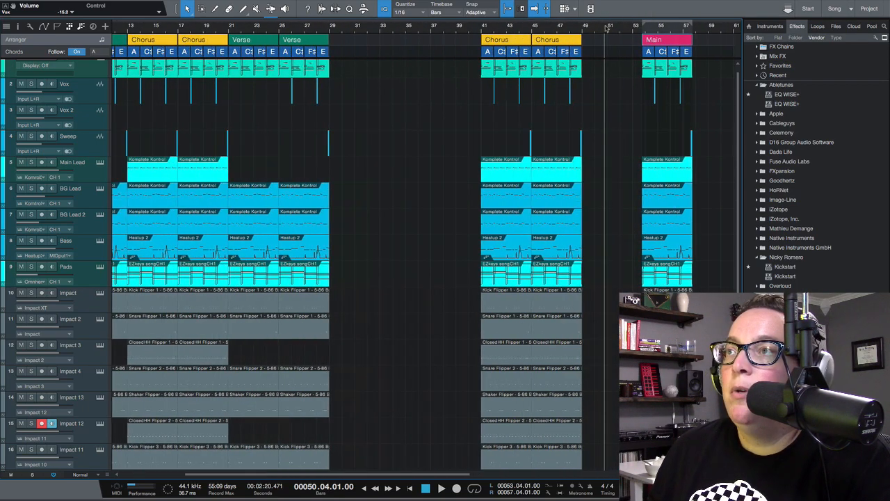
left_click(634, 28)
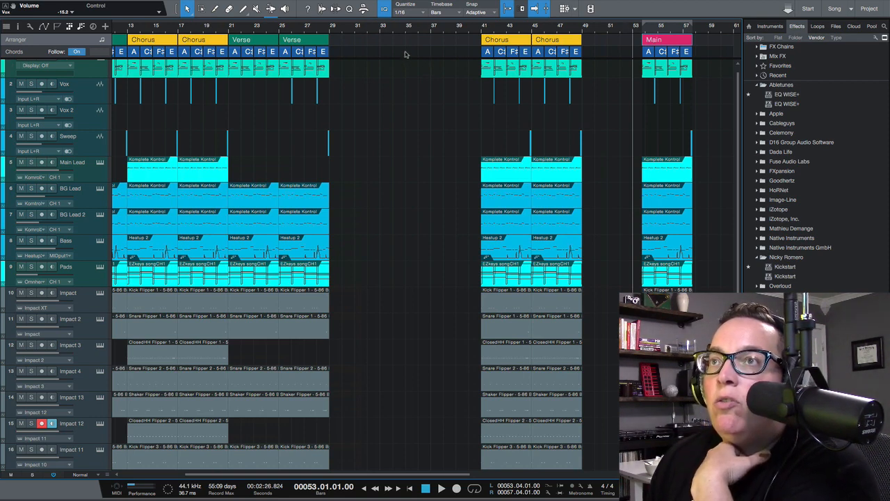
left_click(336, 40)
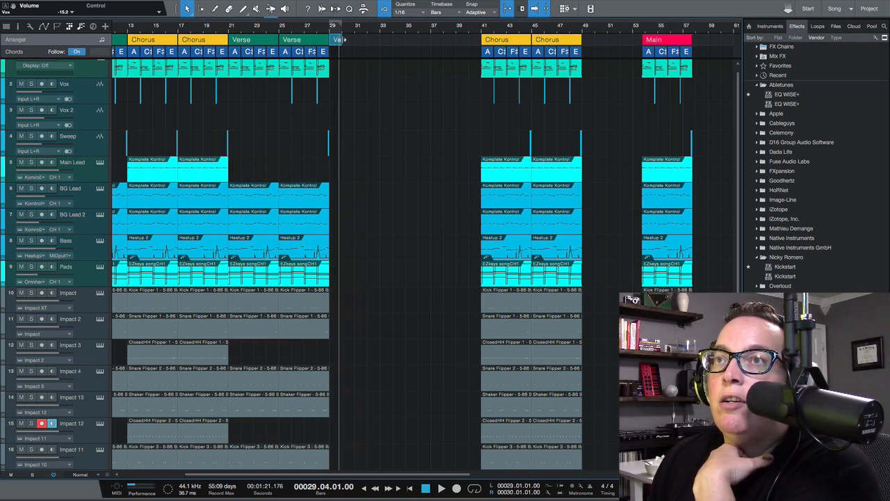
key("Delete")
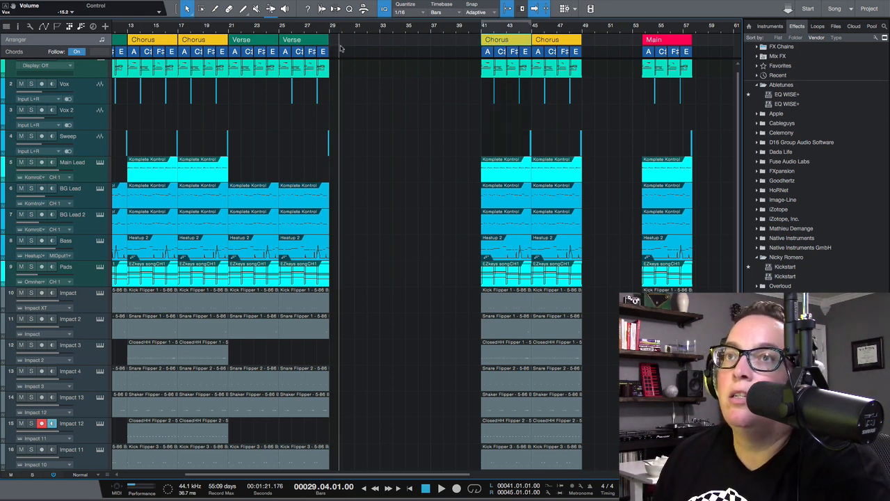
left_click_drag(352, 50, 252, 40)
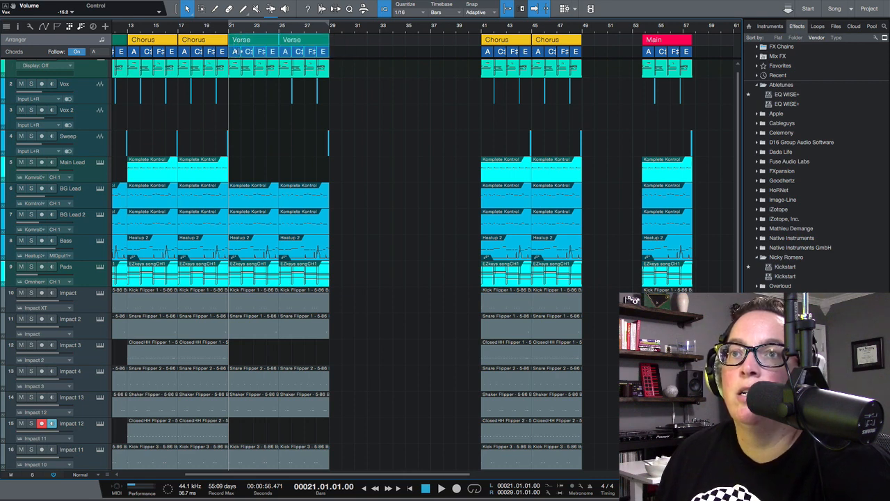
Copy the Main section to bar 29, directly after the last Verse.
left_click(673, 39)
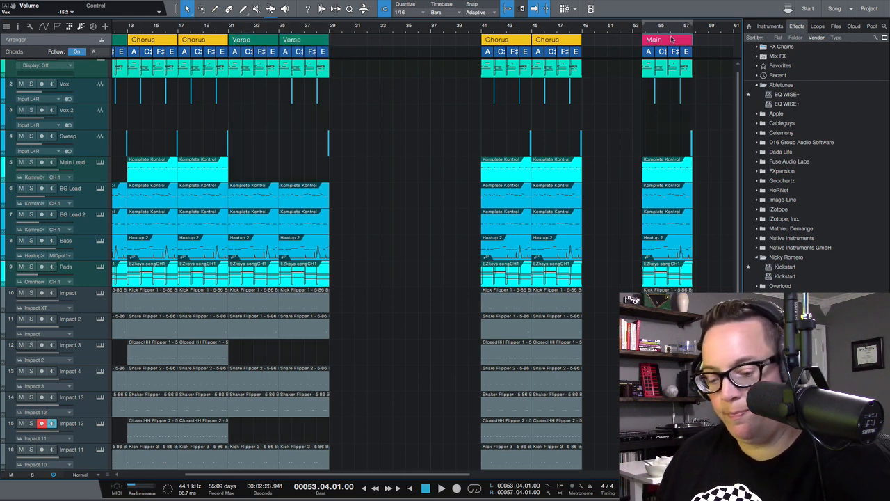
left_click_drag(678, 40, 366, 33)
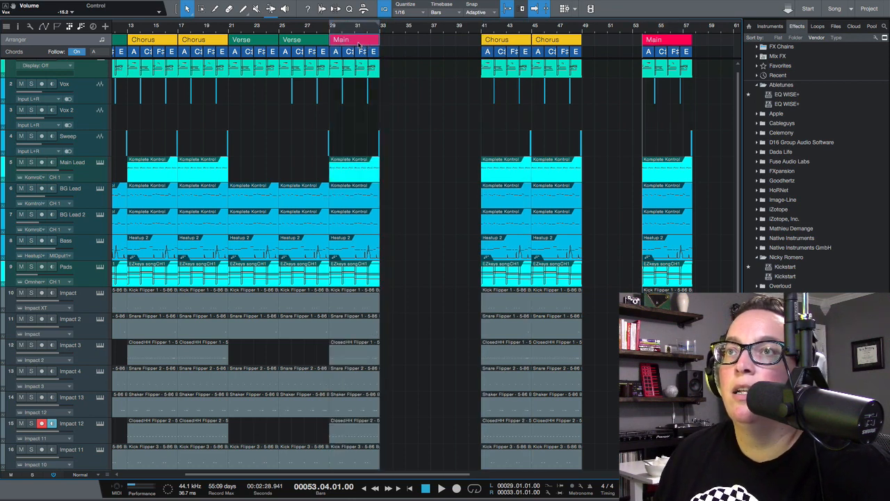
key("d")
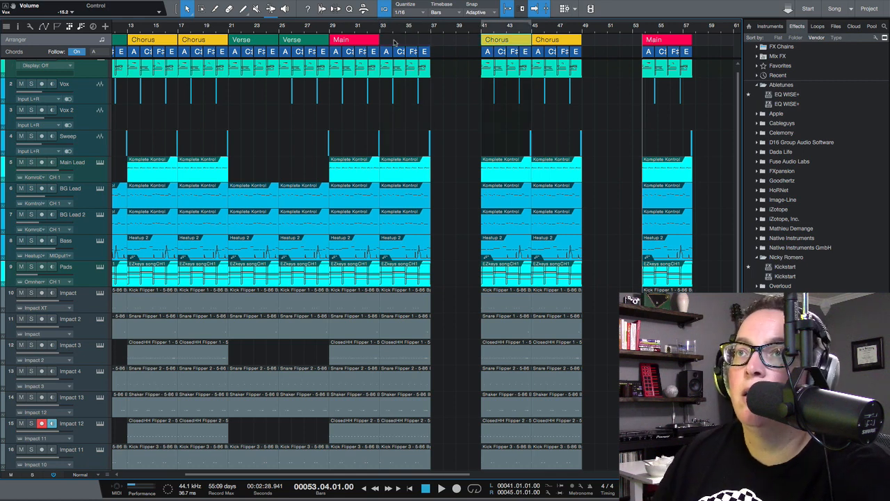
key("Delete")
key("super+z")
key("super+z")
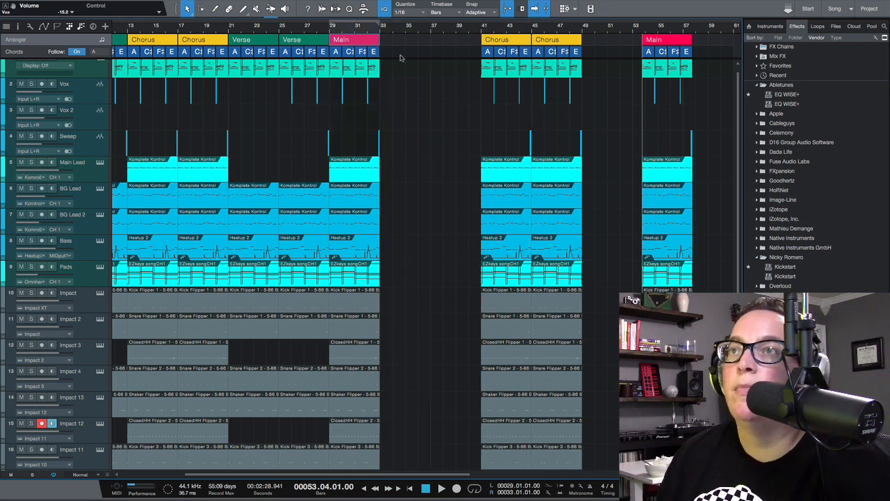
Rename the Main section copy at bar 29 as Bridge/Breakdown and change its color to orange.
right_click(362, 43)
left_click(382, 46)
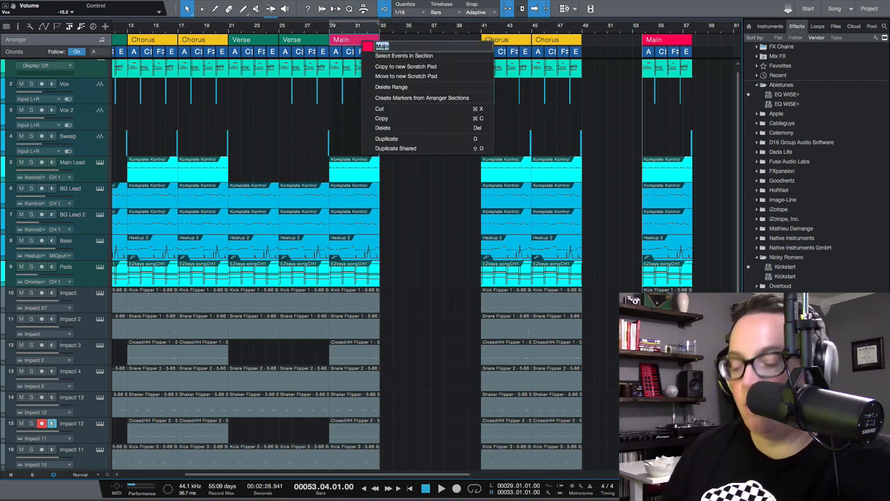
type("Bridge/B")
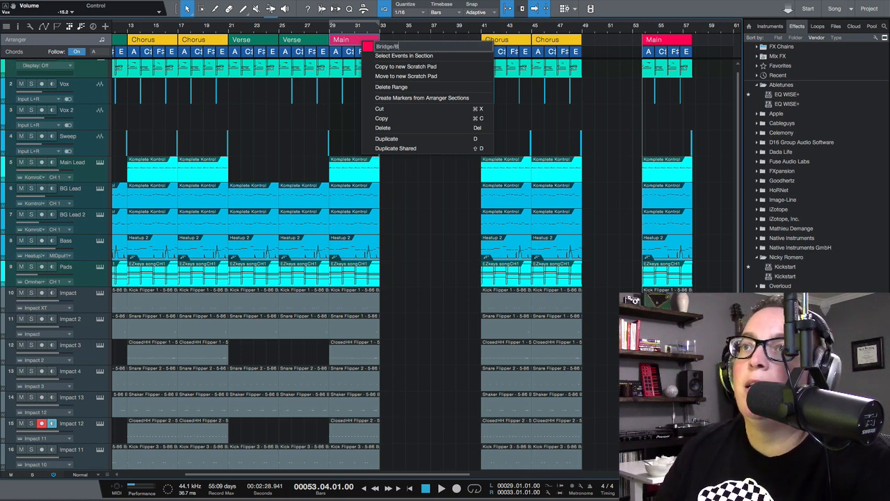
type("reakdown")
key("Return")
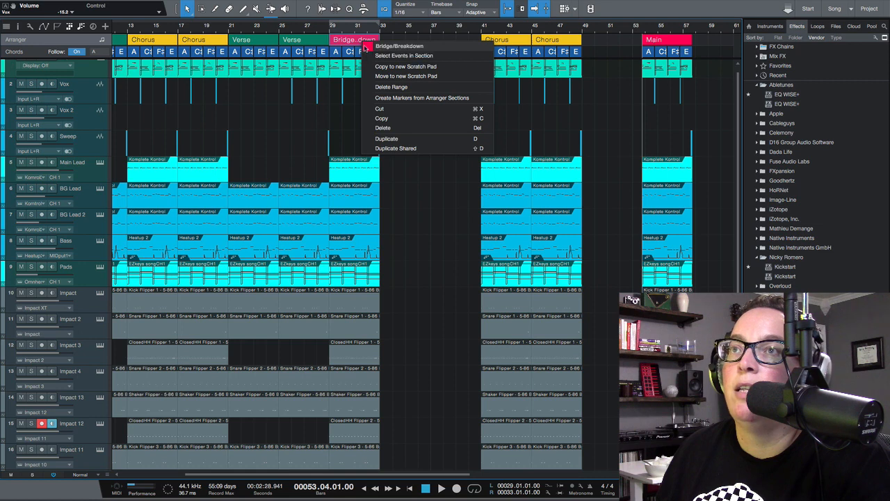
left_click(364, 47)
left_click(449, 91)
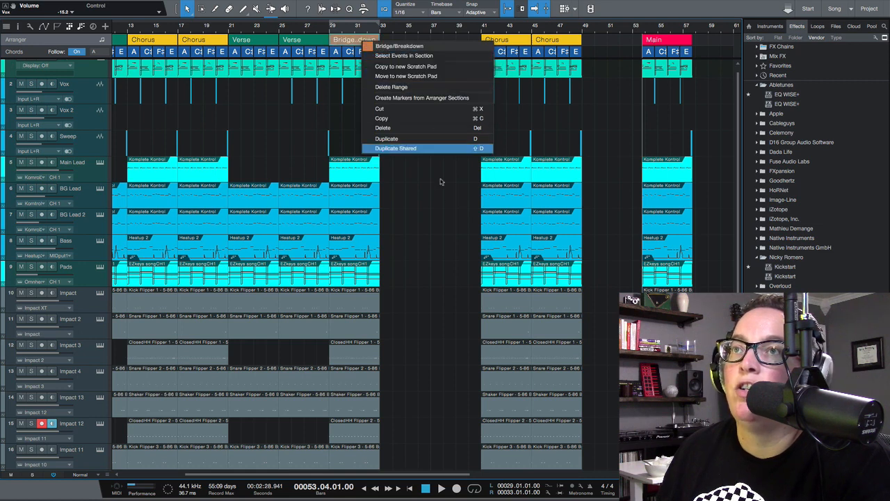
left_click(439, 204)
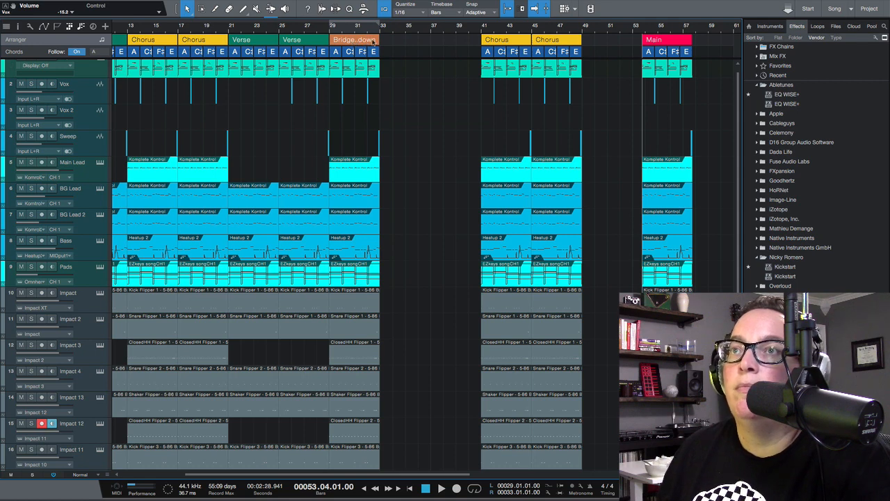
Move the last two Chorus sections to bars 37 and 41, and set the playback cursor to bar 49.
left_click(431, 31)
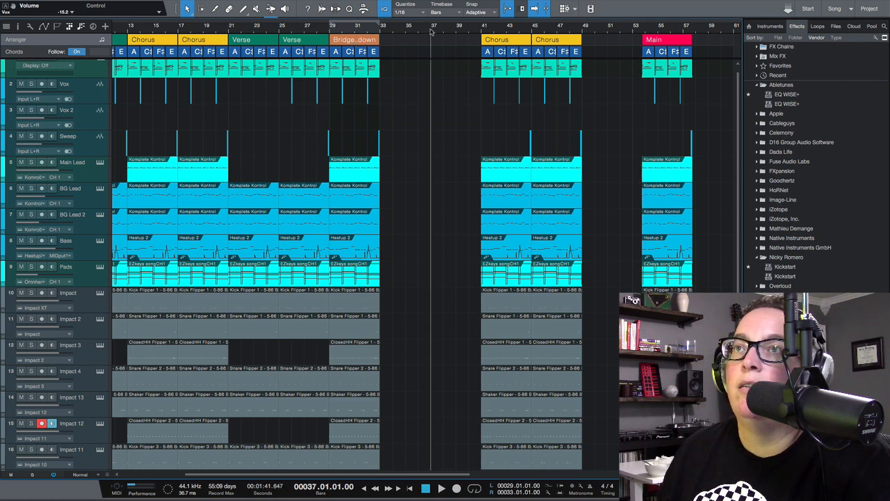
left_click_drag(600, 49, 453, 44)
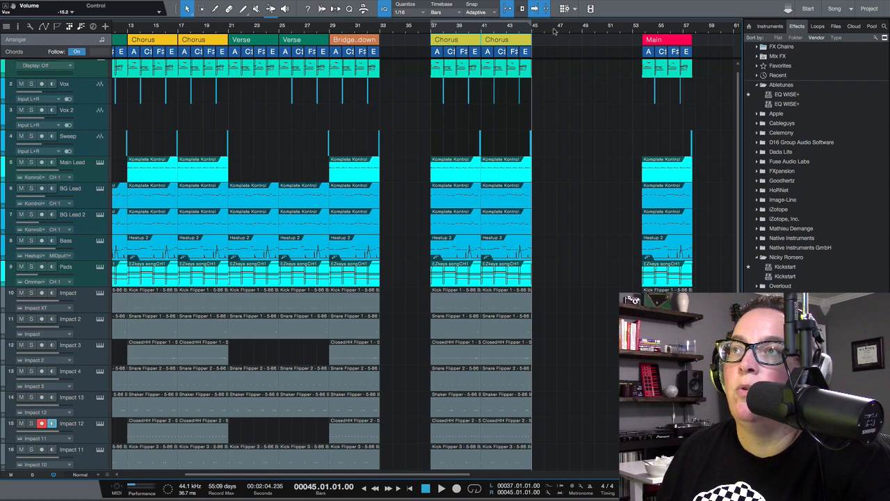
left_click(582, 31)
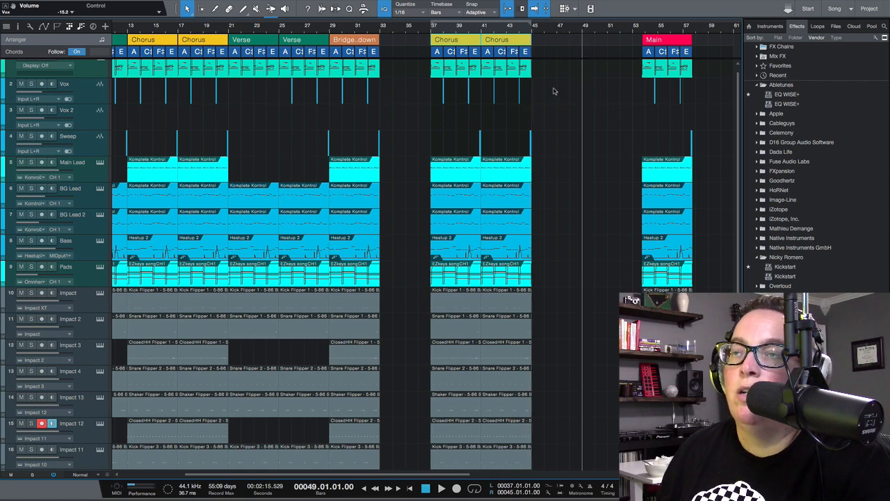
Play the arrangement from bar 20 to listen to the transition from the second Chorus into the following Verse.
left_click_drag(469, 24, 497, 25)
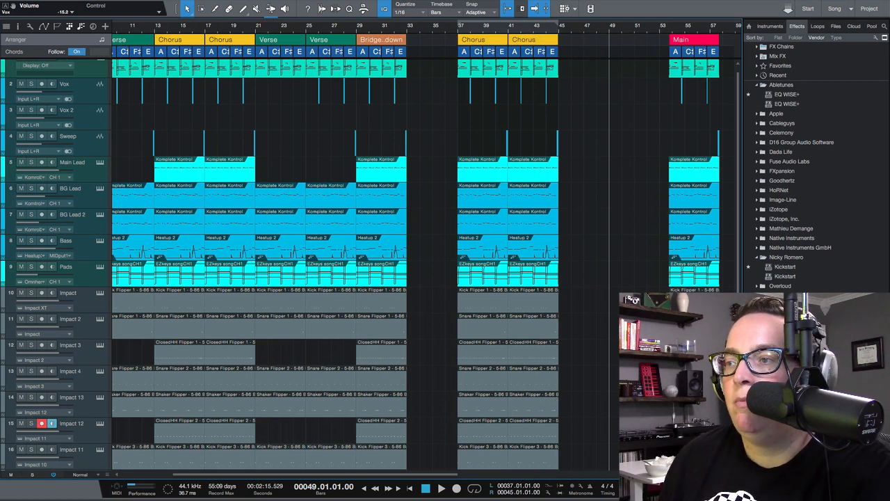
scroll(426, 264, "up", 2)
scroll(426, 265, "down", 2)
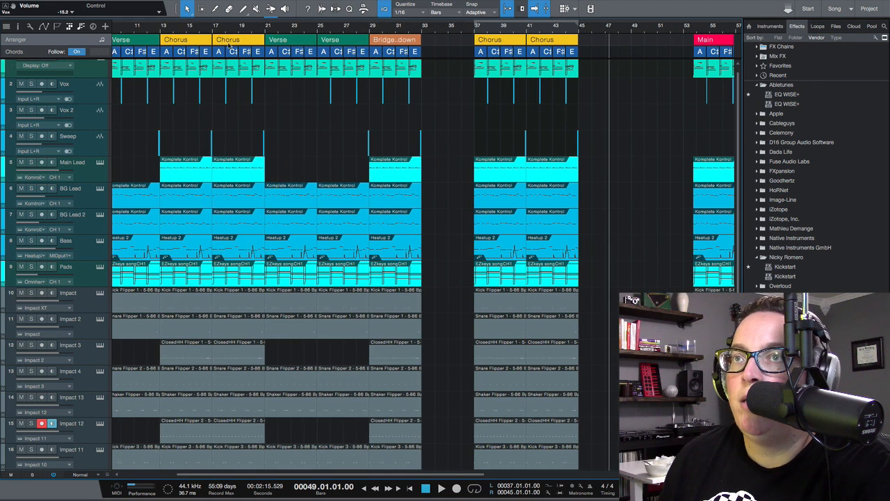
left_click(253, 27)
key("space")
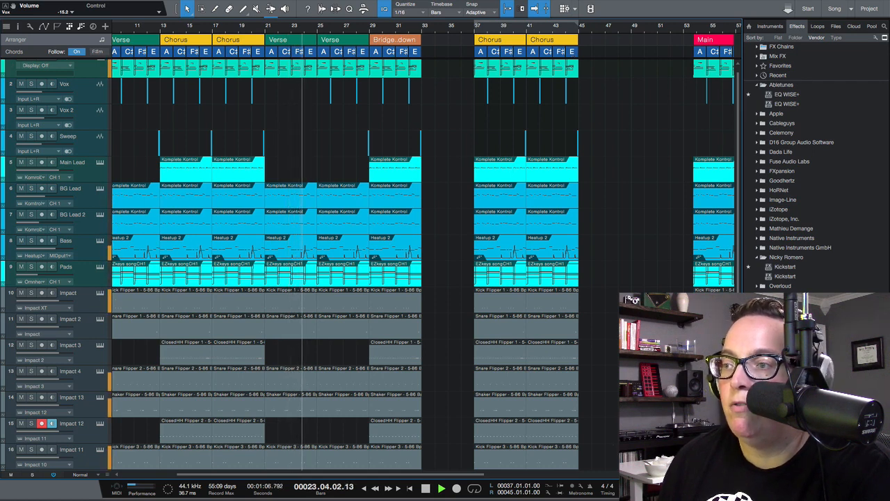
key("w")
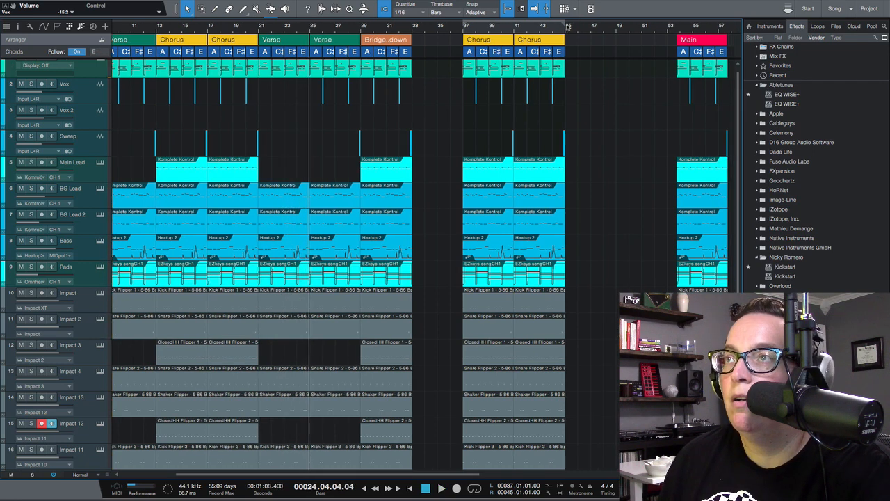
Set the playback cursor to bar 46, beat 4, and review the whole arrangement across all tracks.
left_click(565, 27)
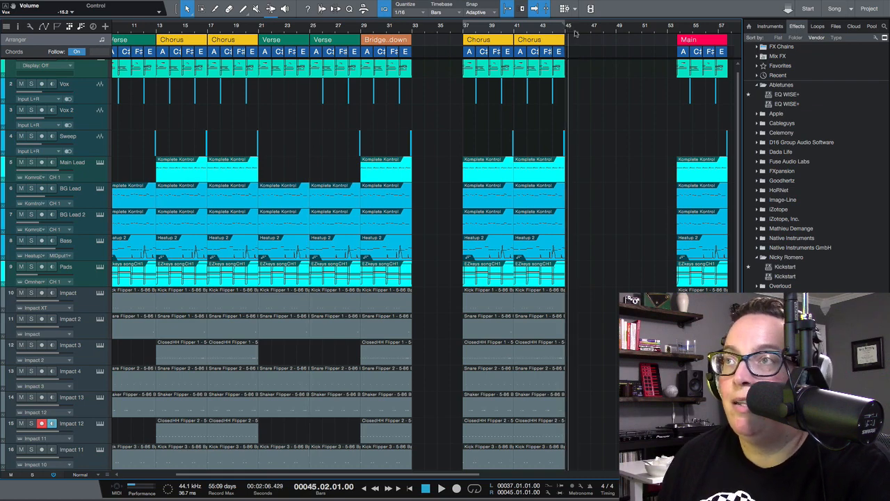
left_click(587, 32)
left_click_drag(436, 24, 470, 22)
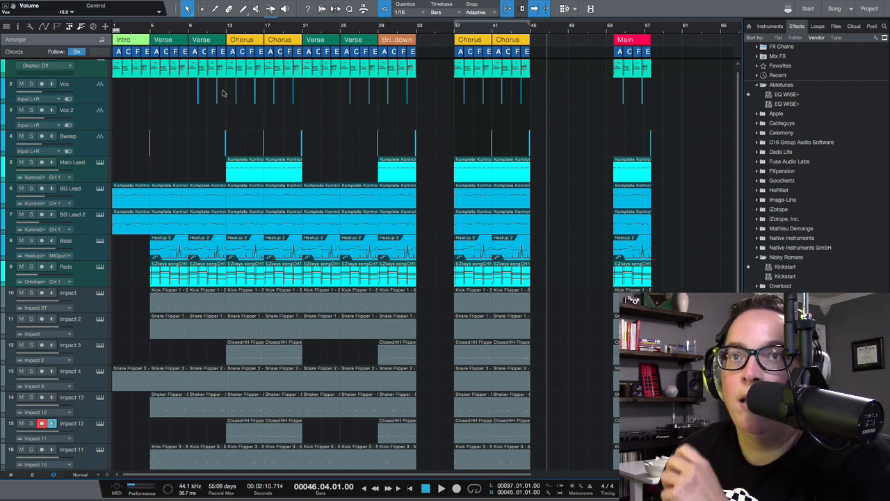
left_click_drag(90, 130, 91, 129)
scroll(382, 224, "down", 5)
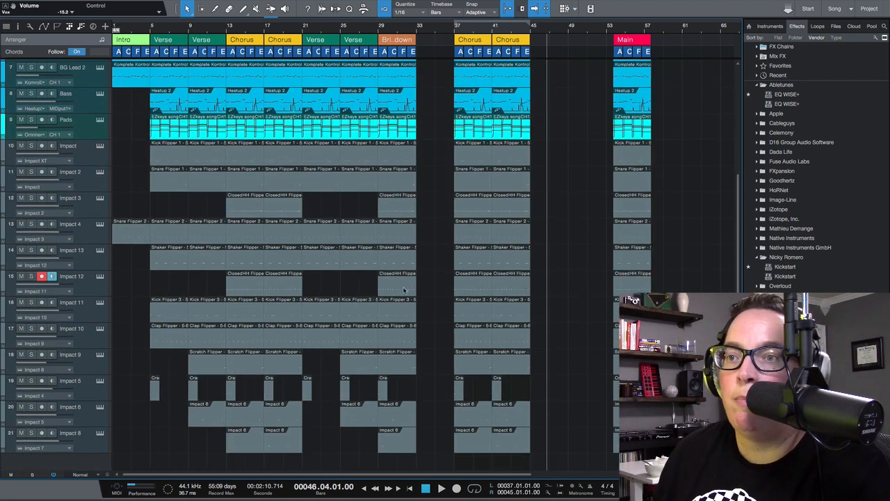
scroll(372, 216, "up", 5)
scroll(372, 162, "down", 5)
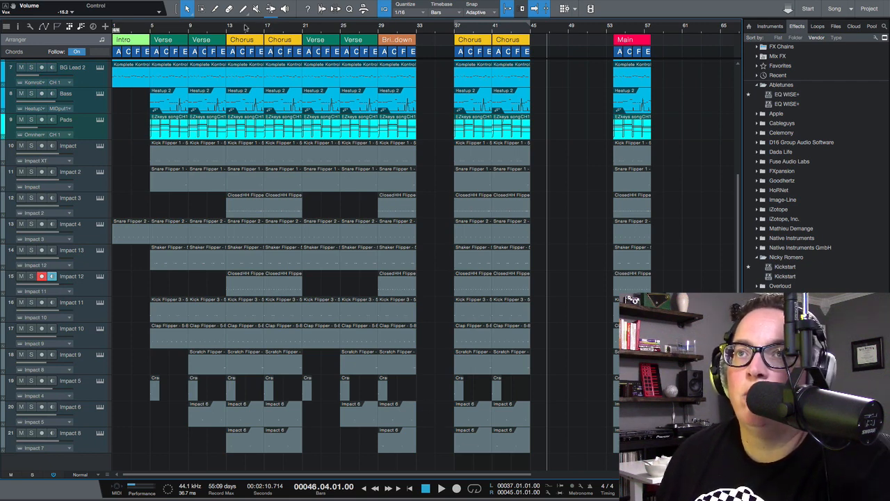
Play the song from the beginning and lower the Vox track's volume to -18.0.
left_click(141, 26)
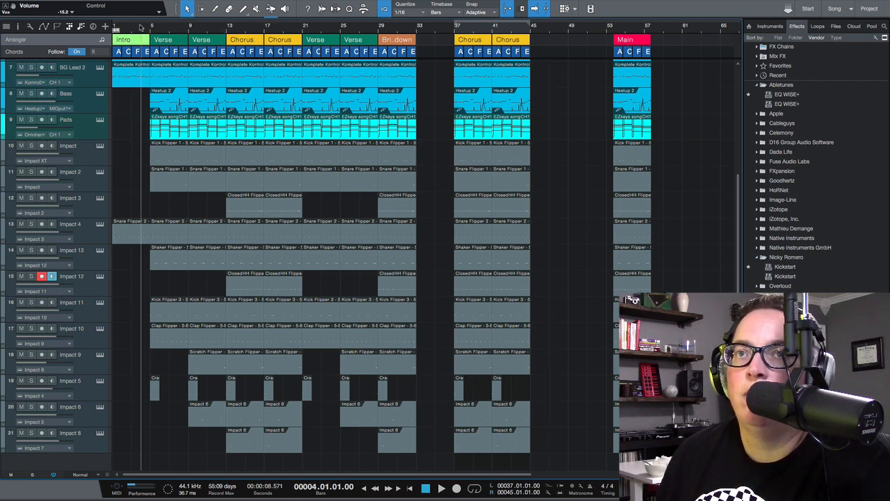
left_click(409, 488)
left_click(441, 488)
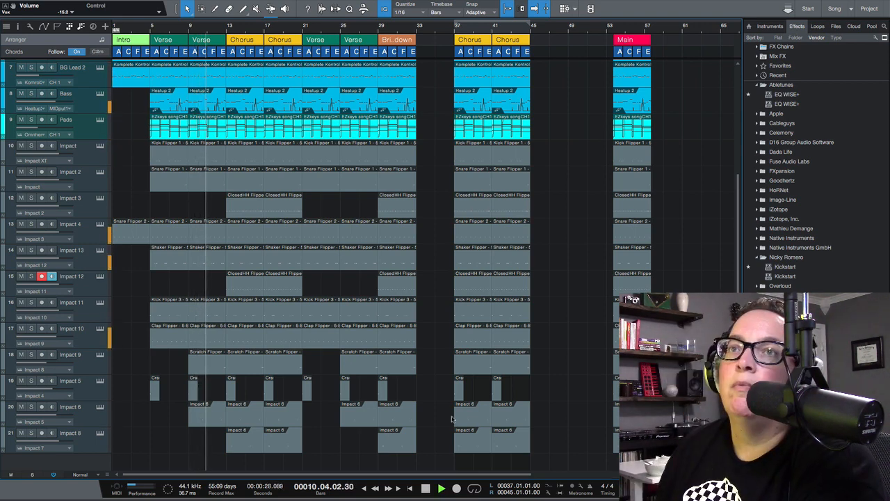
scroll(258, 284, "up", 5)
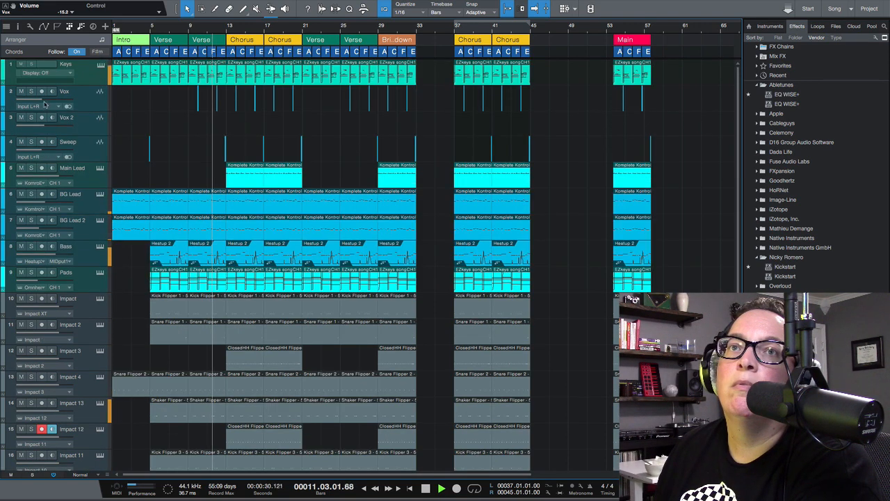
left_click_drag(42, 99, 39, 102)
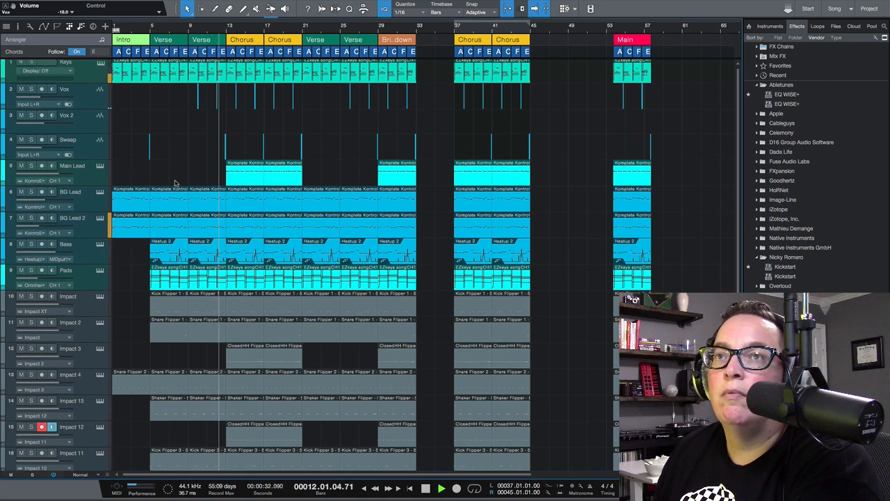
Delete the Sweep event at bar 17, between the first two Chorus sections.
scroll(175, 184, "down", 1)
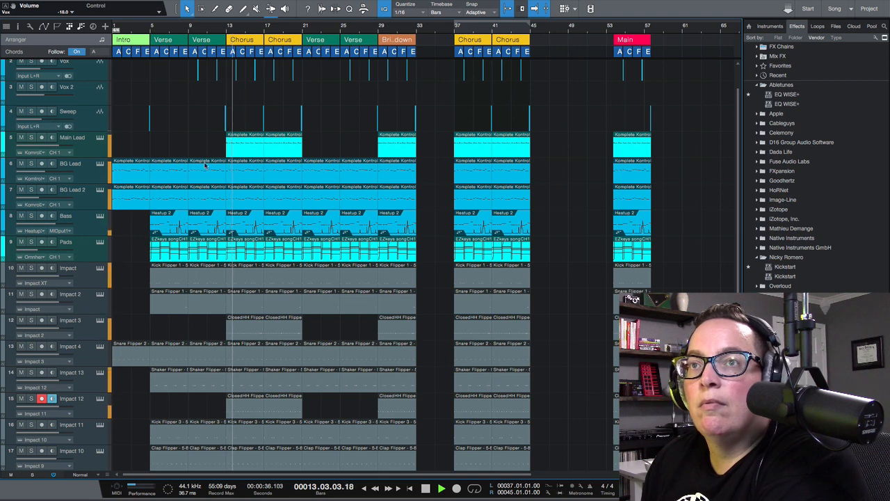
left_click(265, 123)
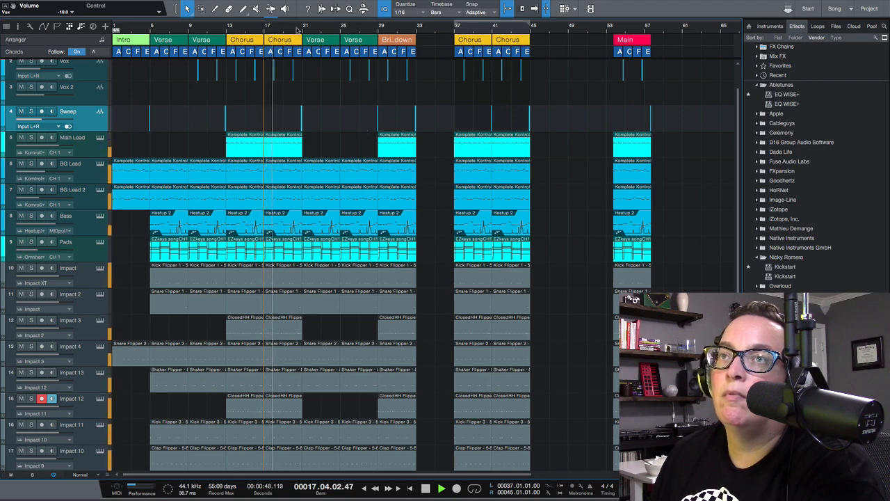
Copy the two Vox events at bars 26 and 28 and paste them at bar 22 in the preceding Verse.
left_click_drag(306, 27, 398, 42)
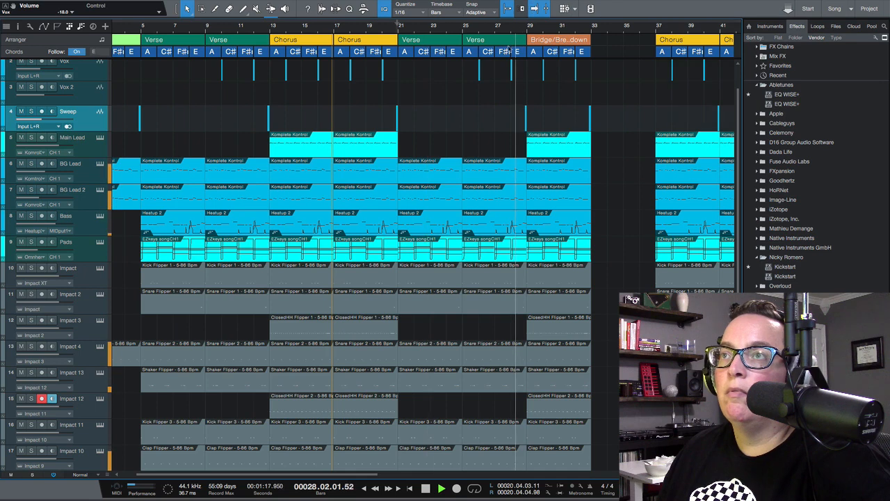
key("space")
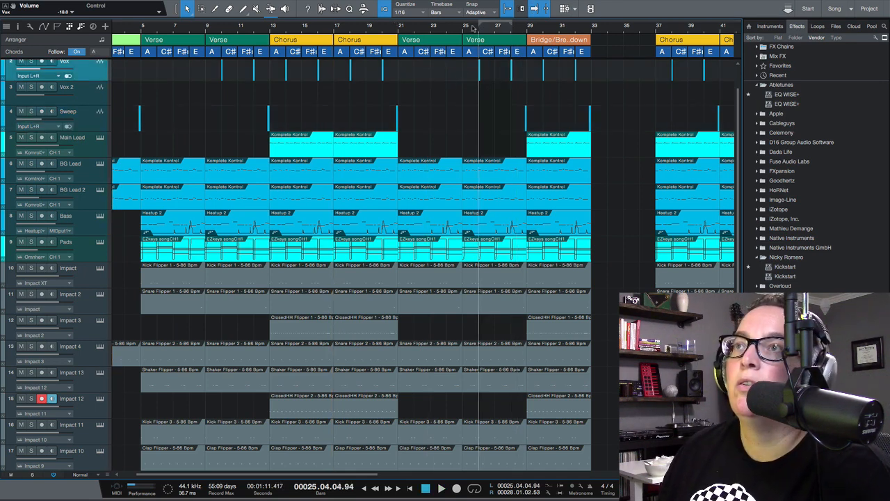
left_click_drag(473, 28, 473, 37)
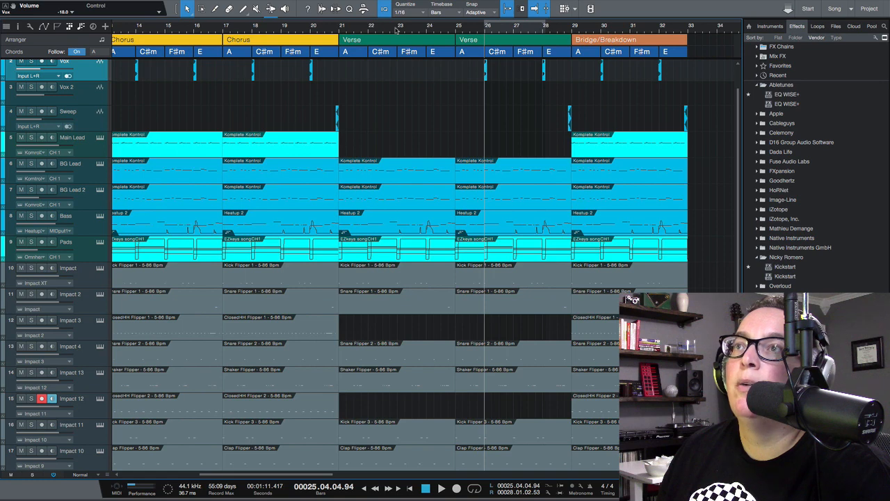
left_click(370, 30)
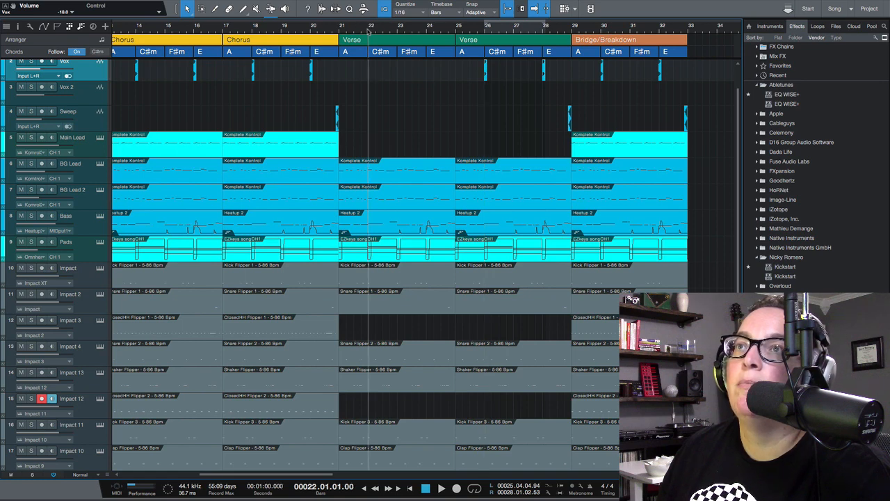
key("super+v")
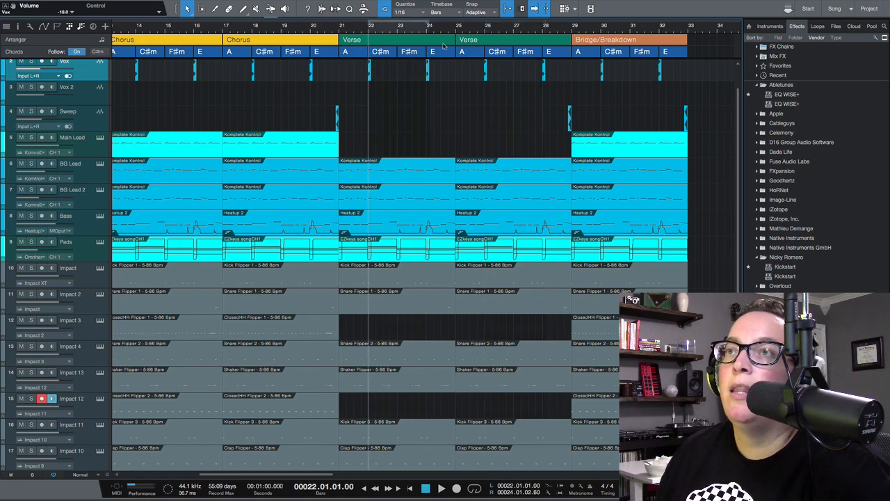
Play from bar 22 through both Verse sections into the Bridge/Breakdown to check the added Vox events.
left_click_drag(457, 30, 465, 21)
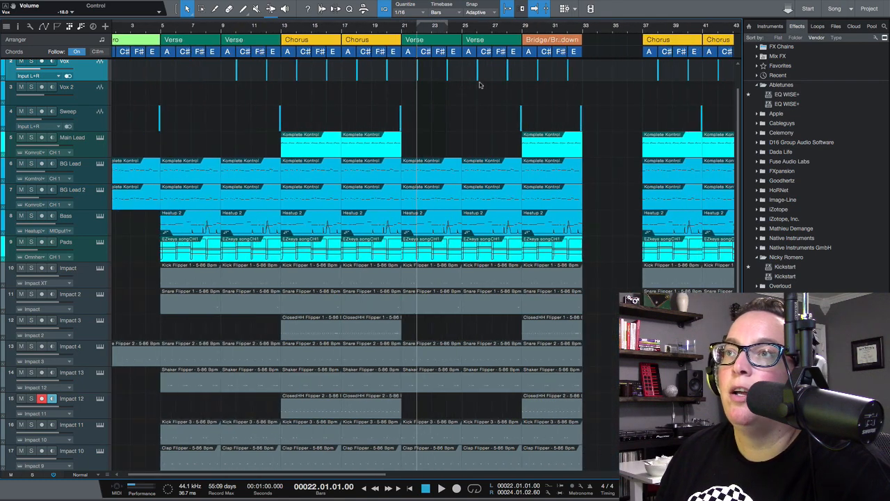
key("space")
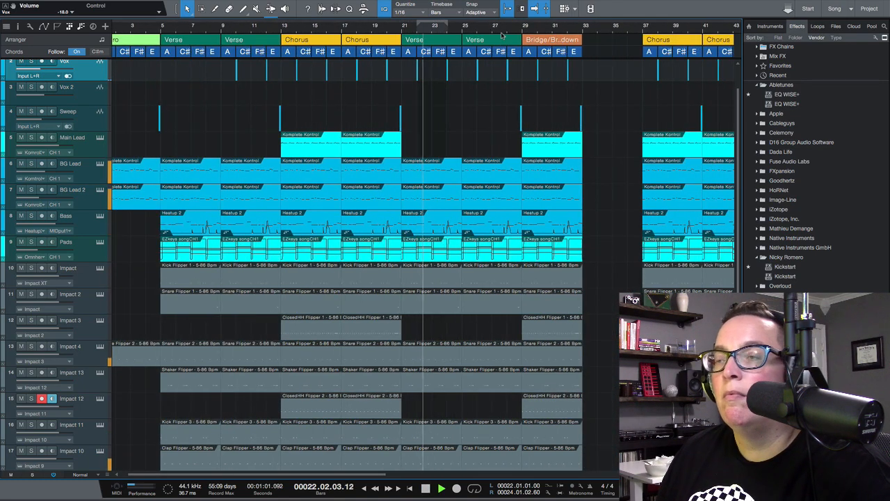
scroll(503, 229, "down", 5)
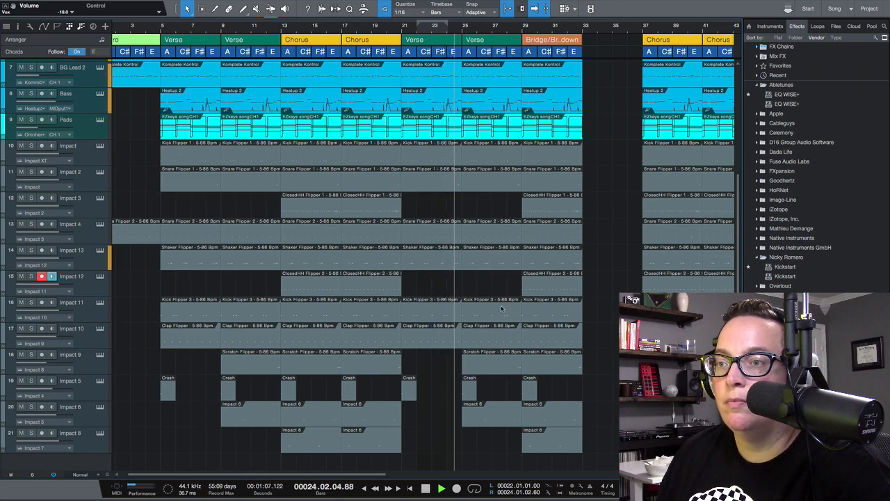
scroll(504, 278, "up", 6)
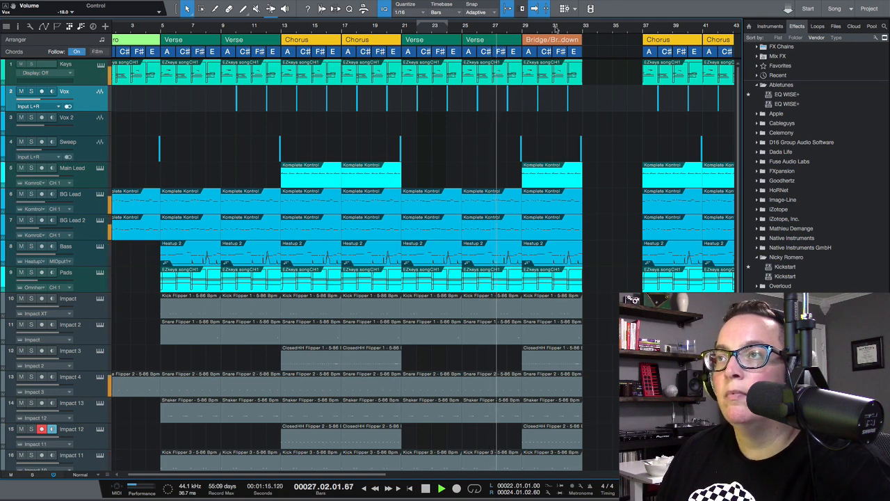
scroll(555, 40, "up", 2)
scroll(556, 40, "up", 2)
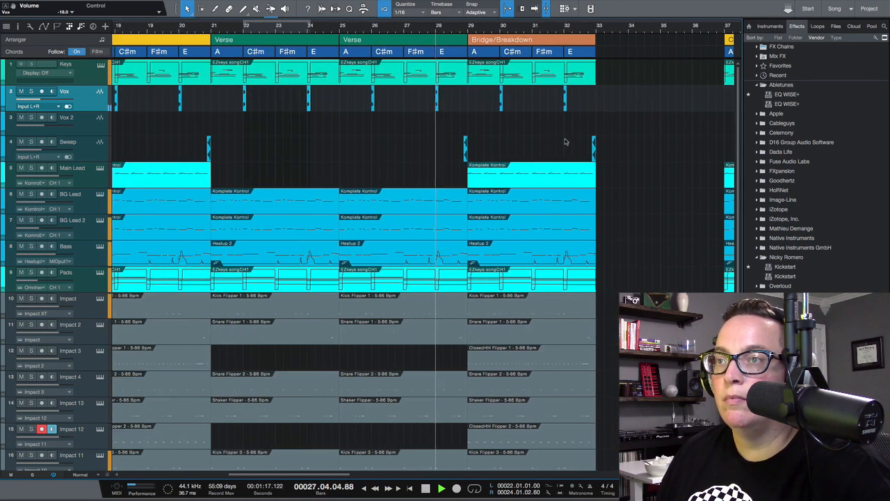
scroll(523, 28, "down", 2)
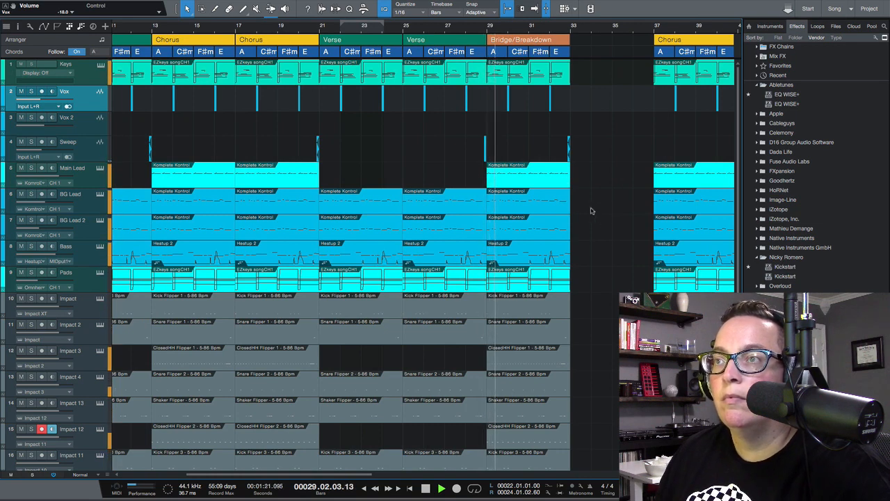
key("space")
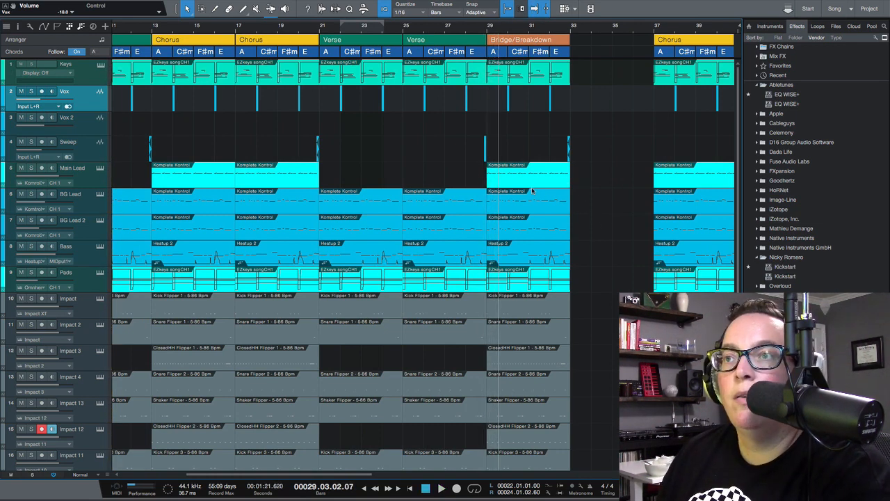
Delete the BG Lead and BG Lead 2 events from the Bridge/Breakdown section.
left_click_drag(582, 205, 548, 231)
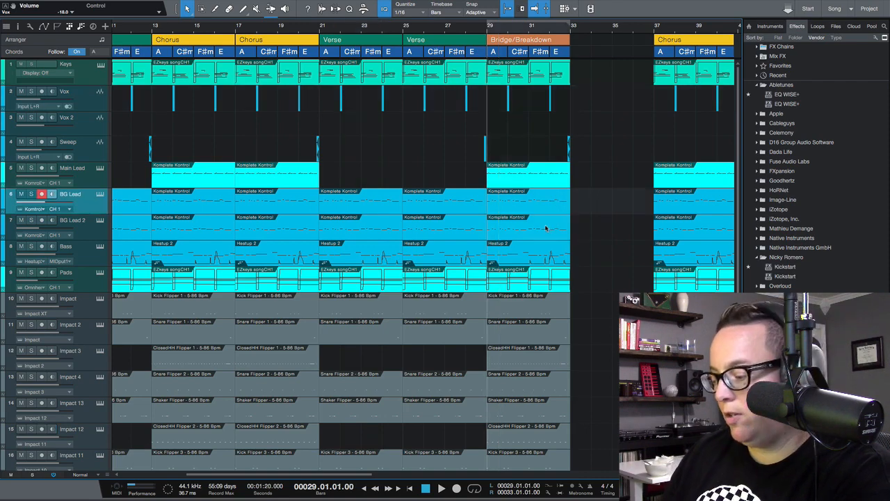
key("Delete")
scroll(565, 255, "down", 3)
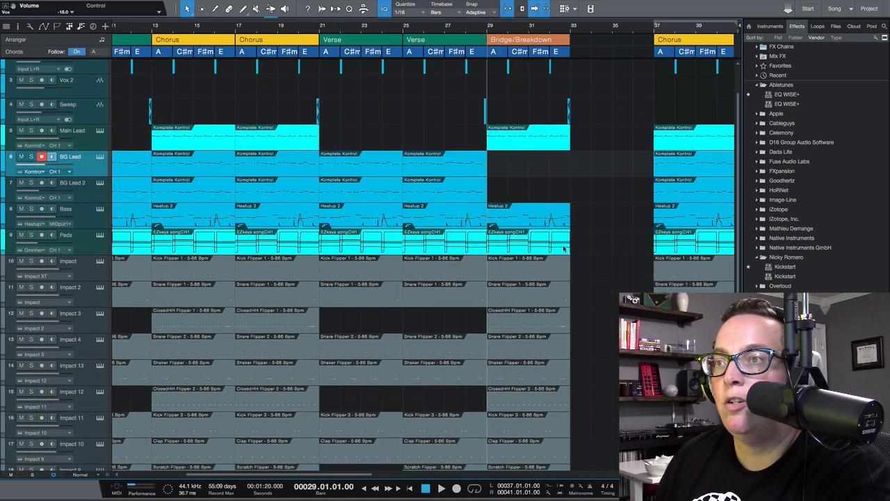
scroll(539, 220, "down", 1)
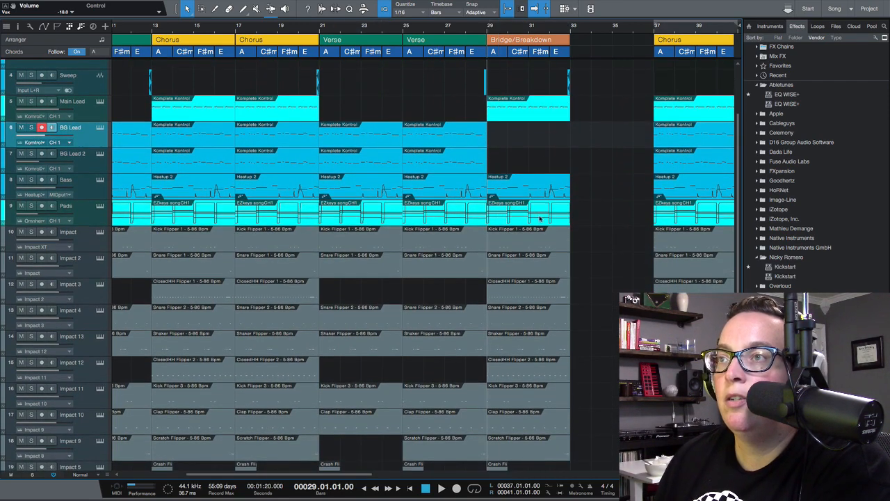
Audition the Bridge/Breakdown from bar 28, beat 4, and delete the Main Lead event in that section.
scroll(539, 218, "up", 3)
left_click(518, 171)
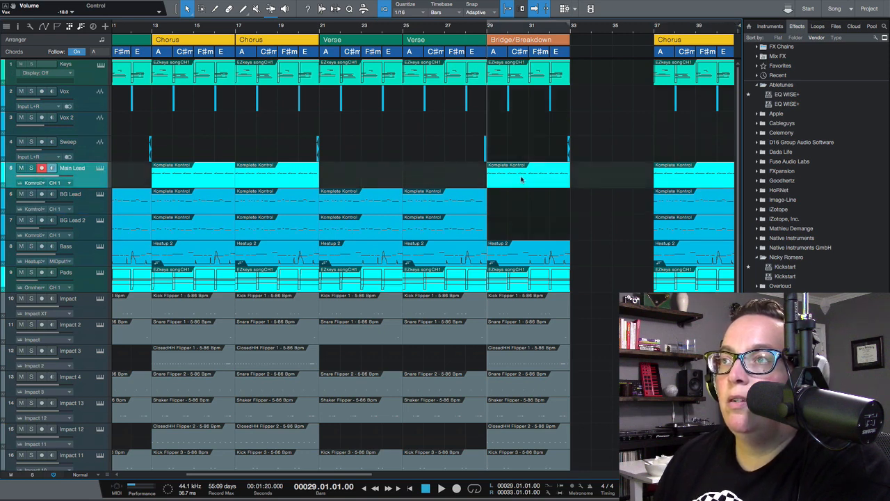
left_click(482, 31)
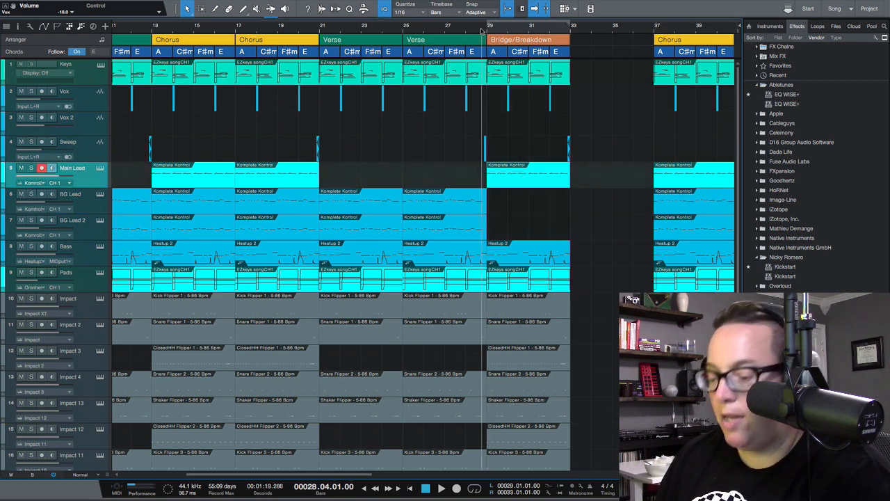
key("space")
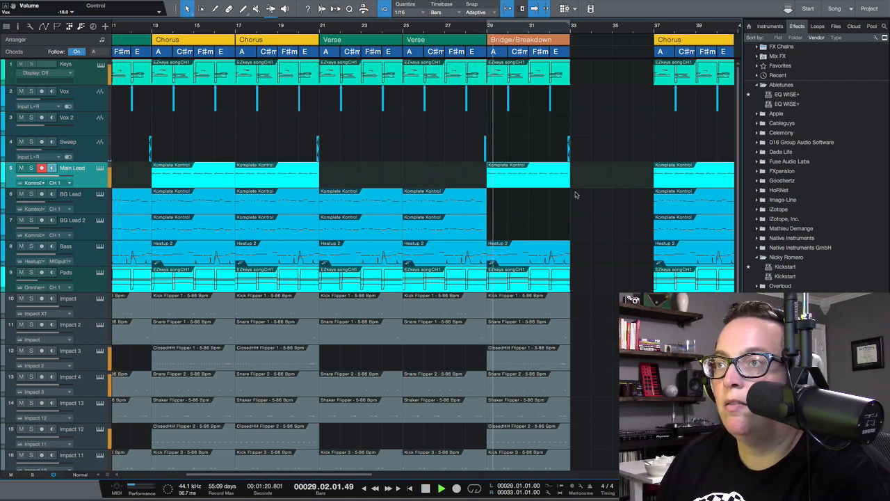
key("Delete")
Delete the Bass event from the Bridge/Breakdown section.
scroll(536, 237, "down", 2)
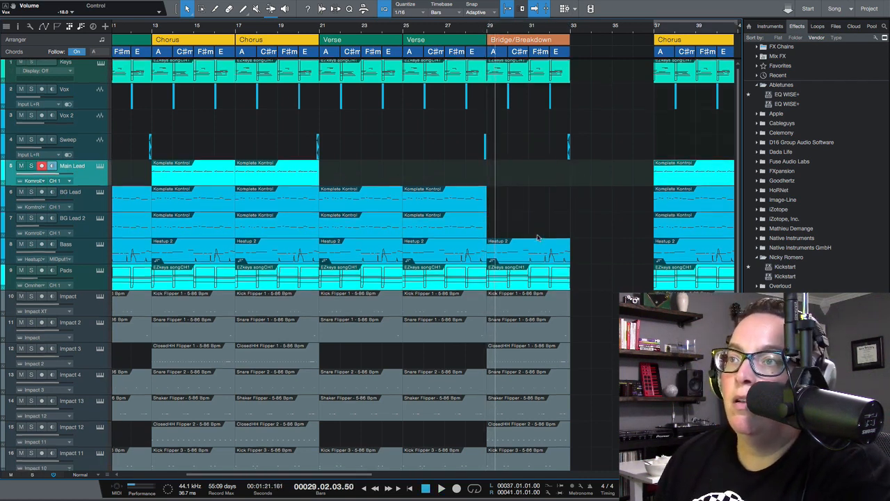
left_click(525, 225)
scroll(525, 225, "down", 2)
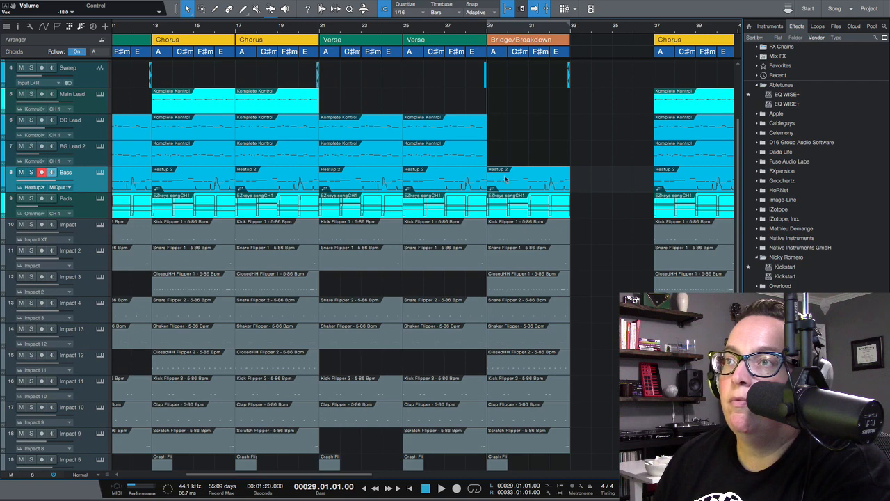
key("Delete")
scroll(503, 171, "down", 1)
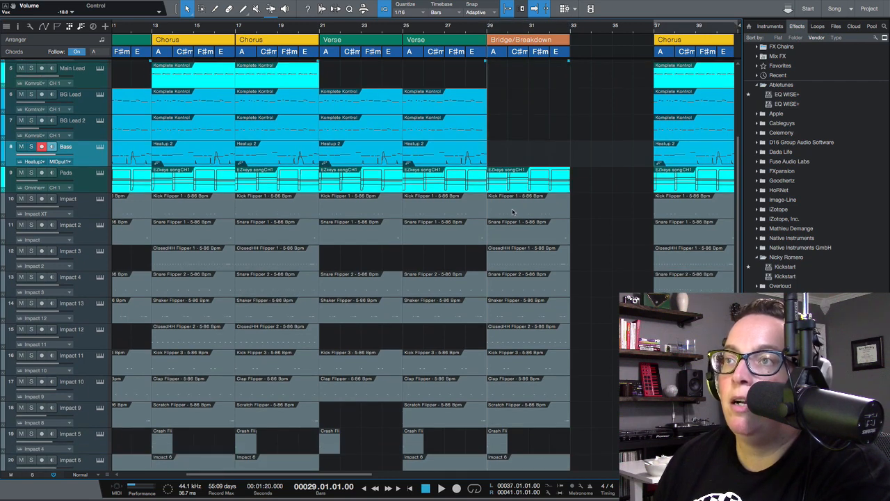
Delete the Impact 5, Impact 6 and Impact 8 events from the Bridge/Breakdown section.
scroll(504, 196, "down", 2)
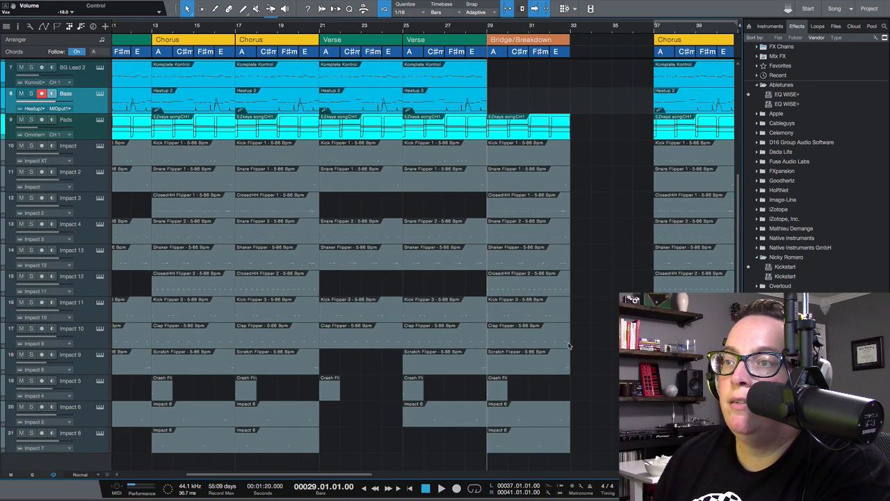
left_click_drag(567, 441, 499, 383)
key("Delete")
key("Delete")
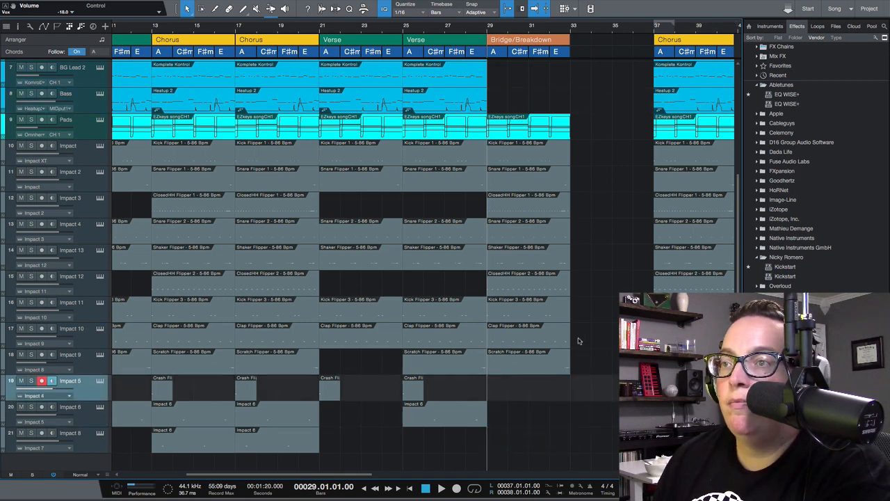
Delete the ClosedHH Flipper events on the Impact 12 and Impact 3 tracks from the Bridge/Breakdown.
left_click_drag(570, 287, 543, 289)
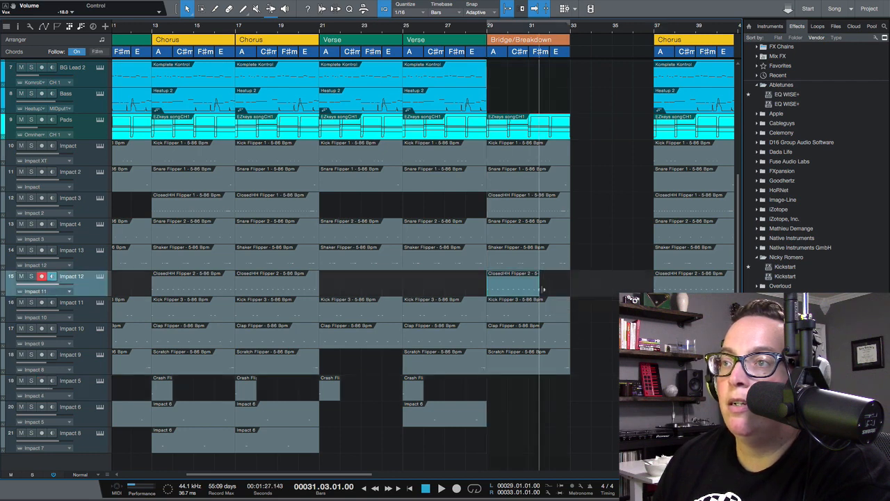
key("Delete")
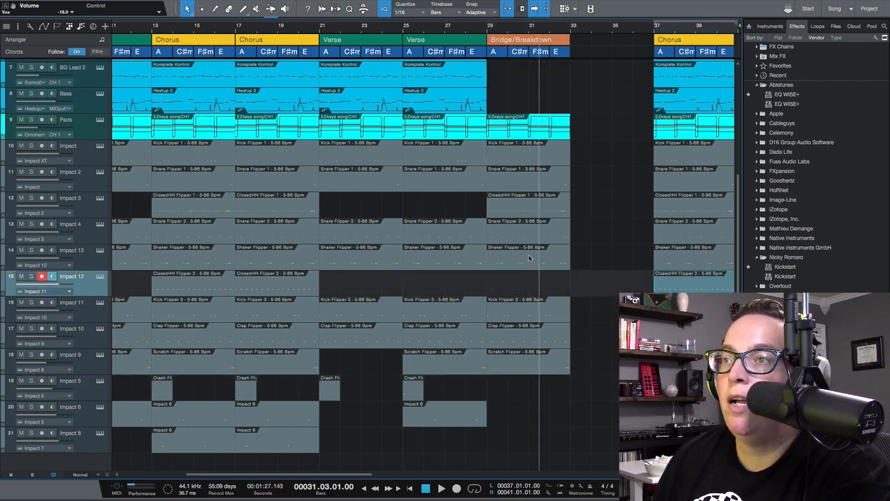
left_click(529, 258)
left_click(530, 237)
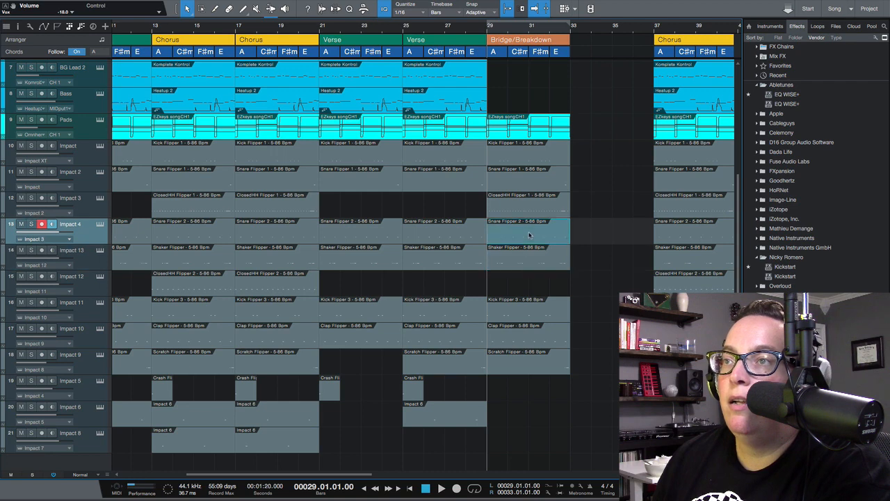
left_click(529, 206)
key("Delete")
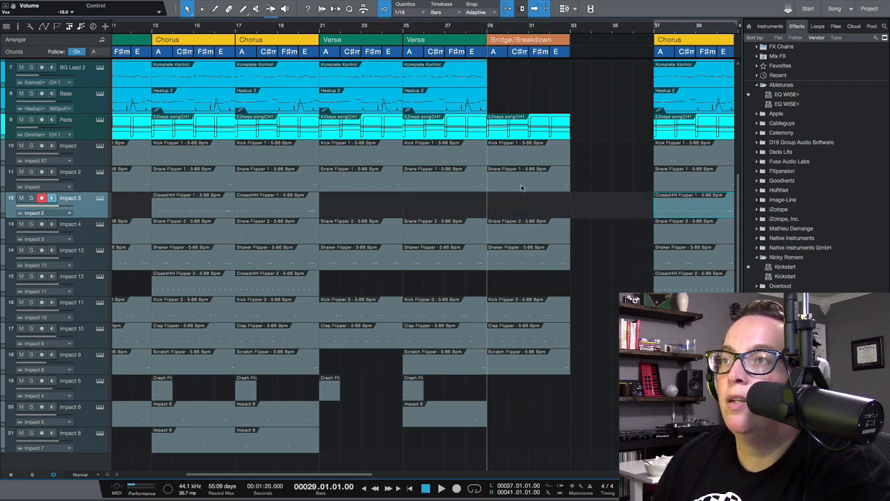
Delete the snare events on Impact 2 and Impact 4 and the Kick Flipper 3 event on Impact 11 from the Bridge/Breakdown.
left_click(521, 182)
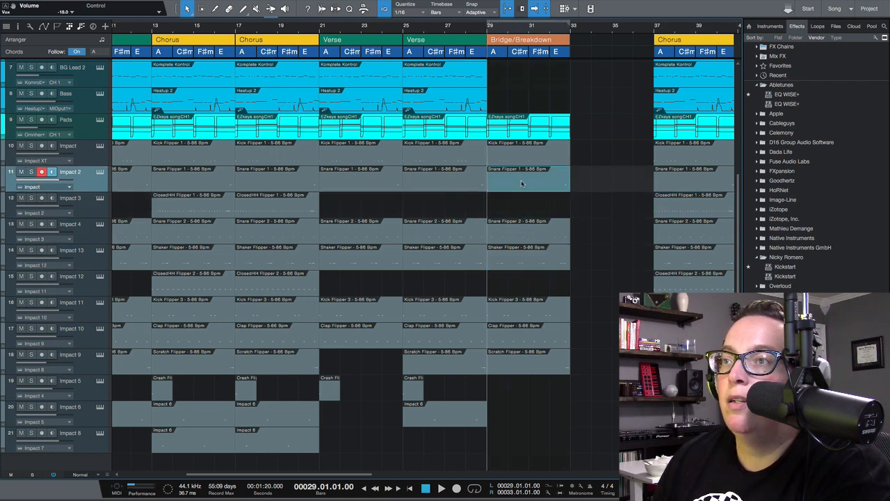
key("Delete")
left_click(525, 233)
key("Delete")
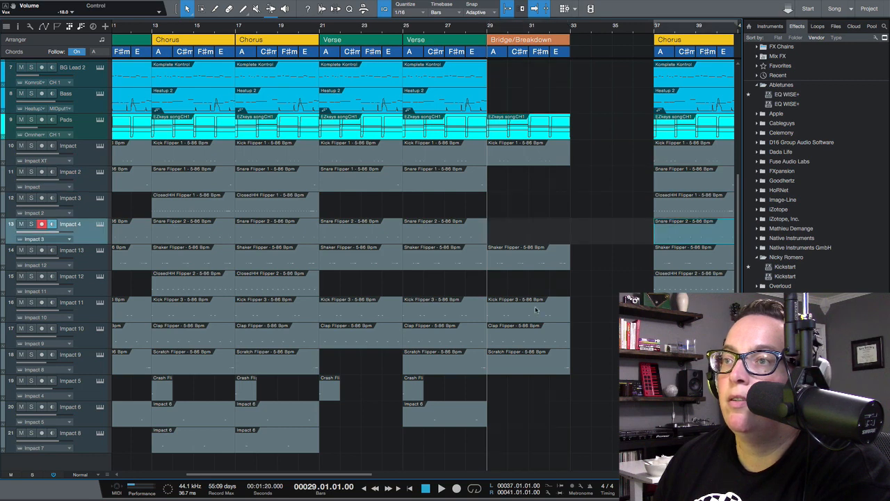
left_click(514, 145)
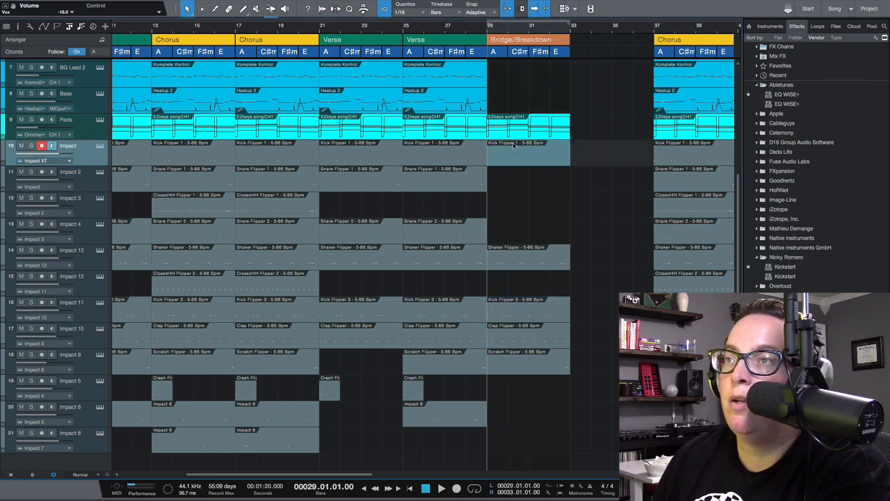
left_click(515, 314)
key("Delete")
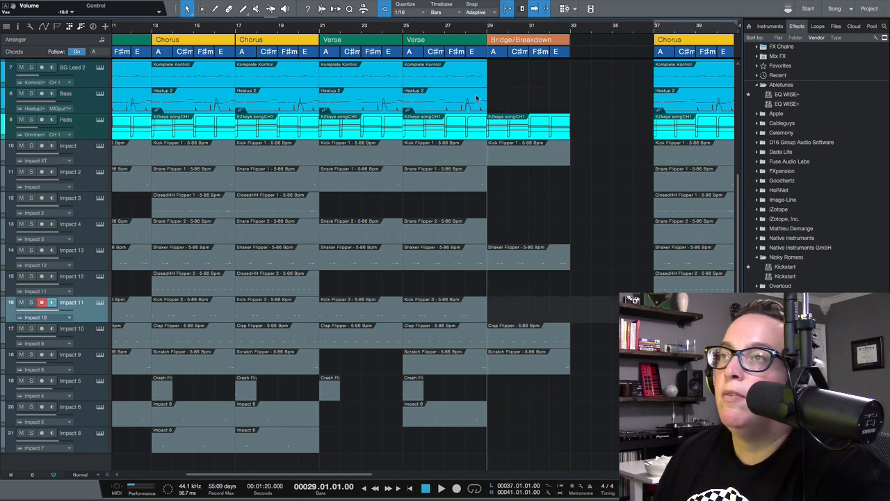
Play the thinned-out Bridge/Breakdown from just before bar 29 to check the remaining parts.
left_click(482, 28)
key("space")
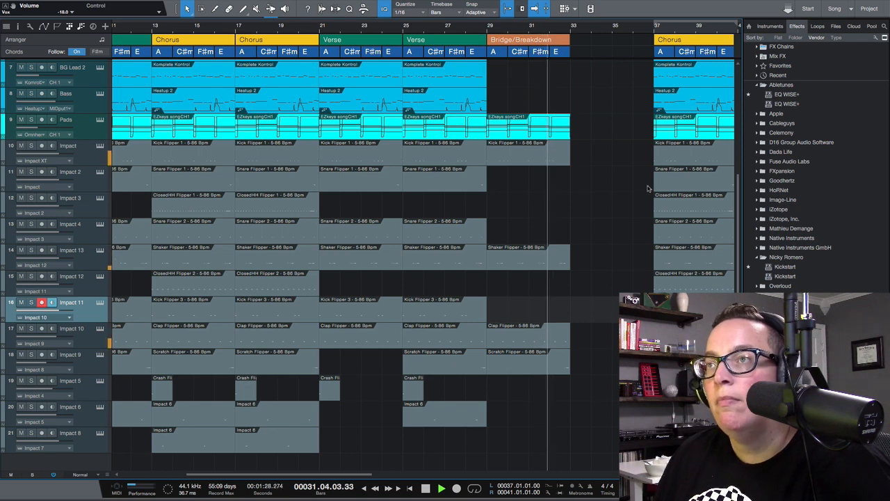
scroll(593, 40, "up", 3)
scroll(593, 40, "down", 3)
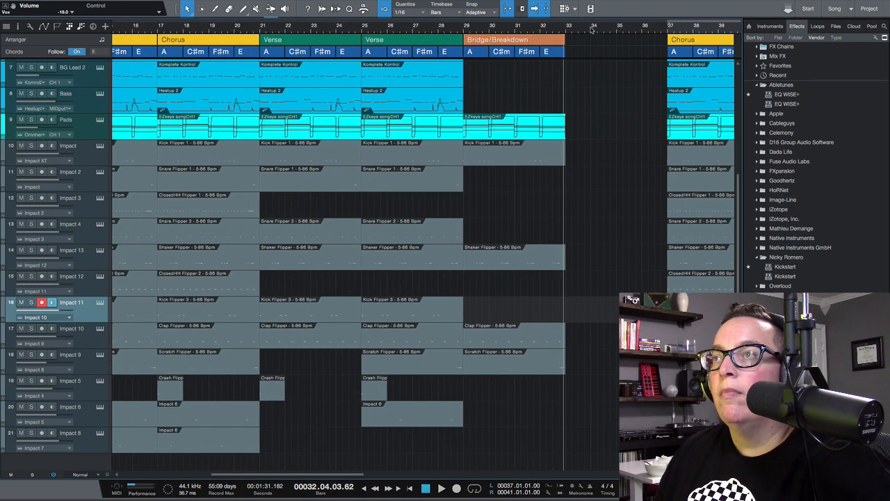
Duplicate the Bridge/Breakdown arranger section into the empty four bars before the Chorus at bar 37.
scroll(593, 27, "down", 3)
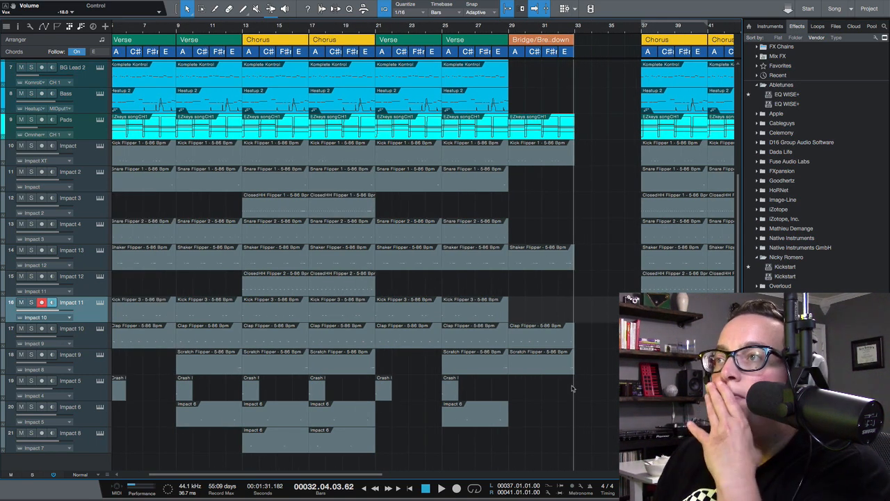
left_click_drag(577, 436, 522, 45)
key("l")
key("p")
scroll(536, 67, "up", 3)
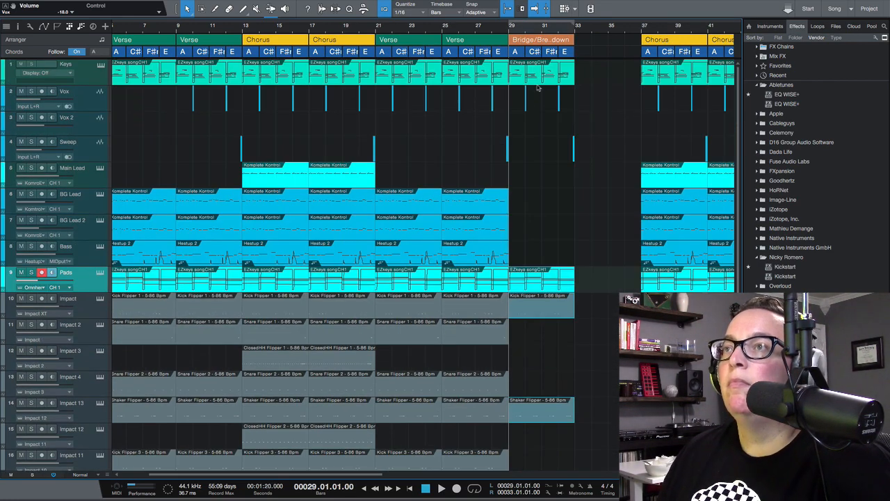
left_click(544, 43)
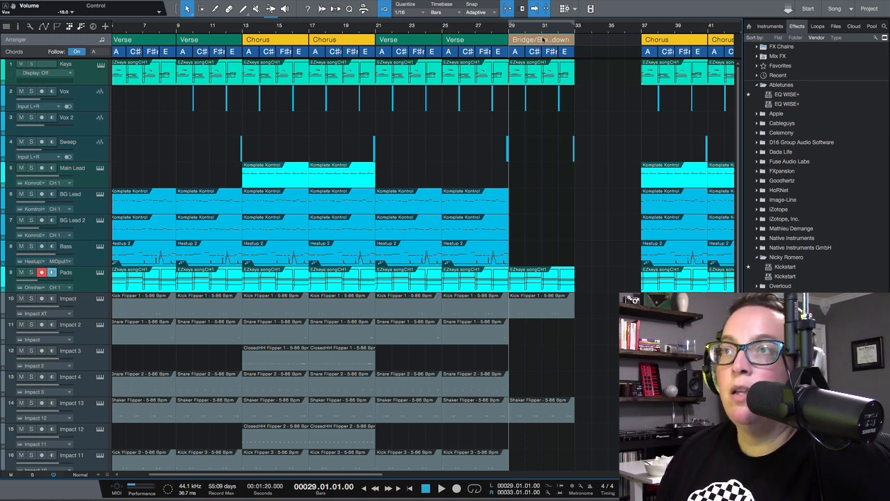
key("ctrl+d")
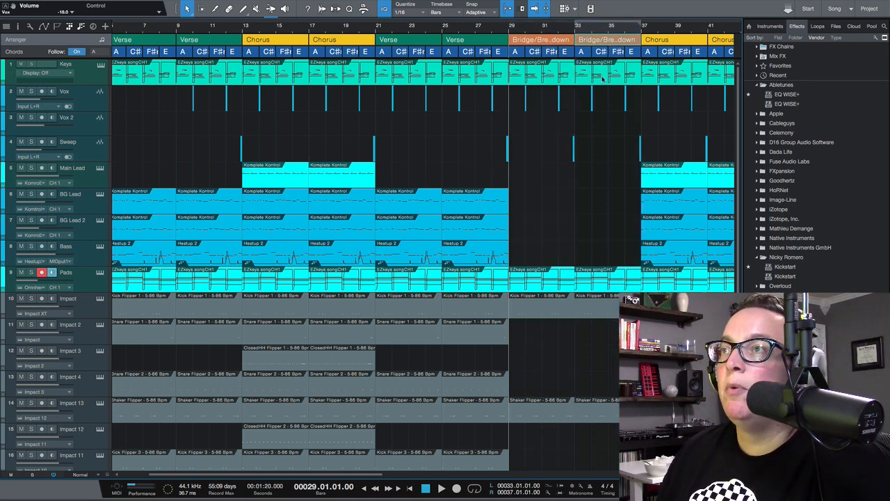
Delete the Keys event and both Vox events from the second Bridge/Breakdown, plus the Sweep event just before bar 33.
left_click(602, 79)
key("Delete")
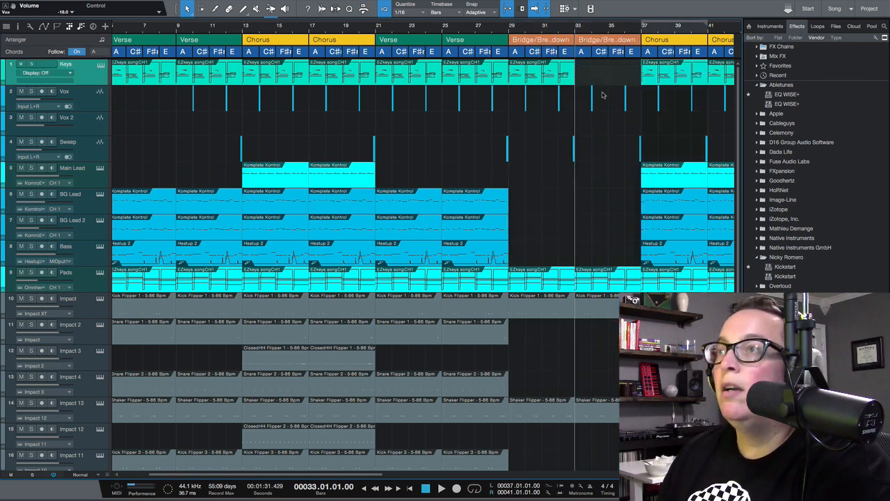
left_click_drag(585, 79, 631, 111)
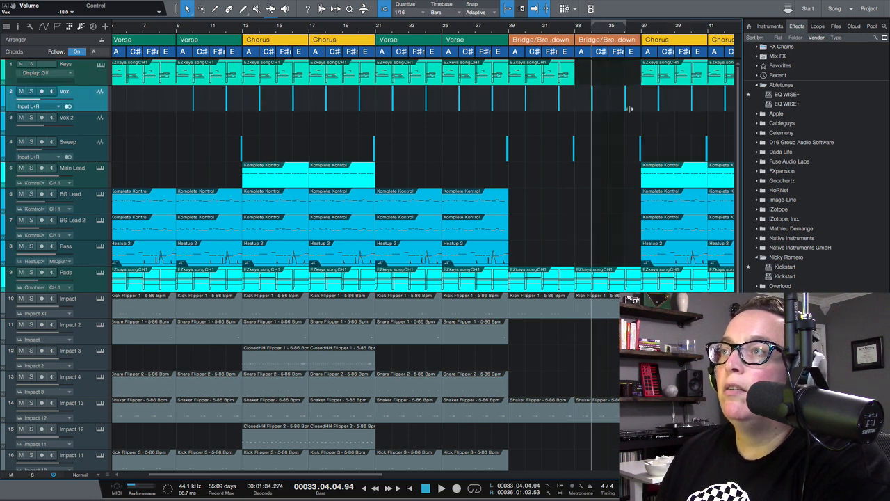
left_click(572, 152)
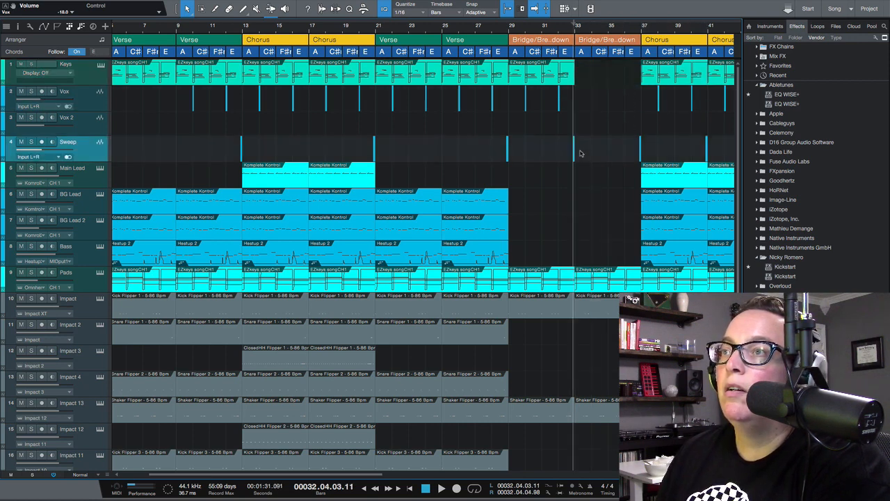
Play from the first Bridge/Breakdown into the second while reviewing the drum tracks.
key("space")
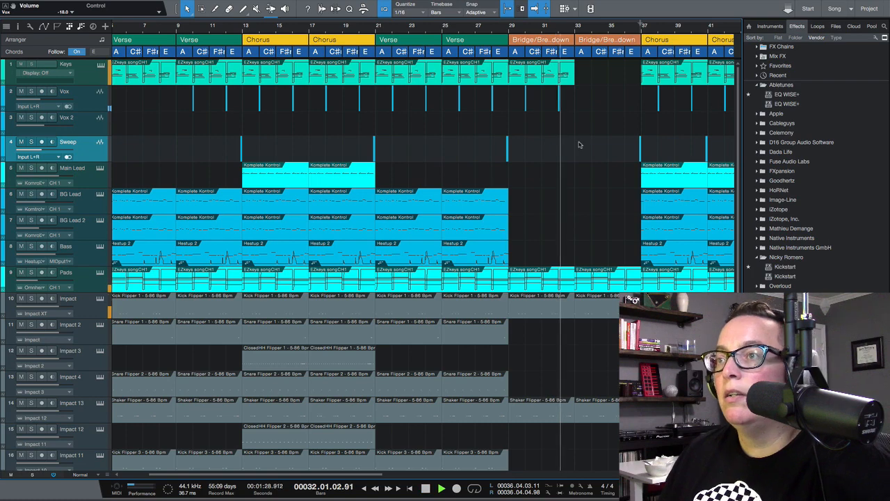
scroll(579, 153, "down", 2)
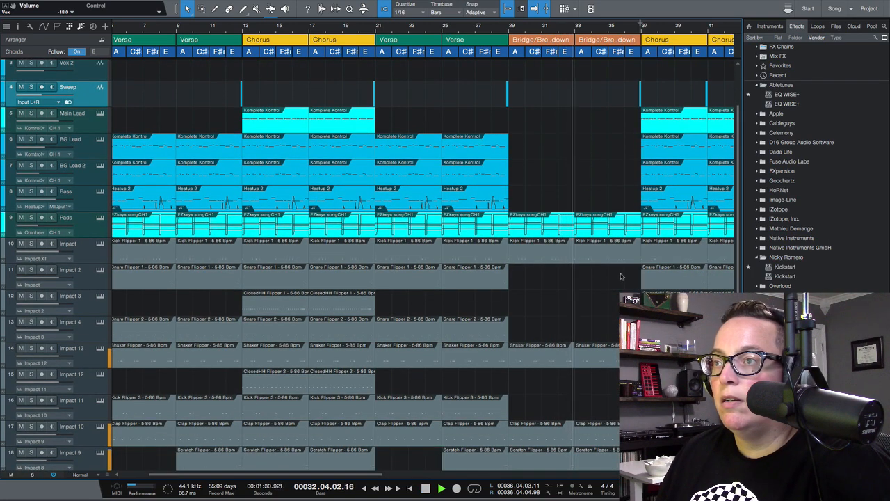
scroll(616, 273, "down", 1)
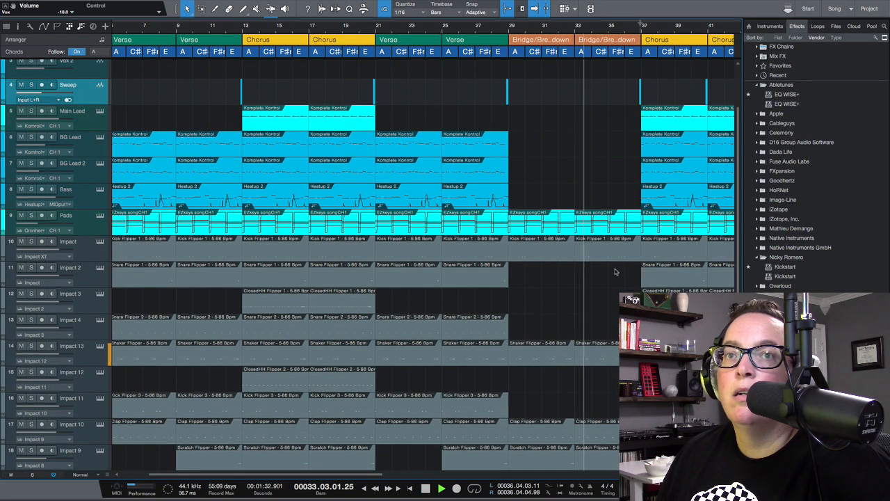
scroll(606, 230, "down", 4)
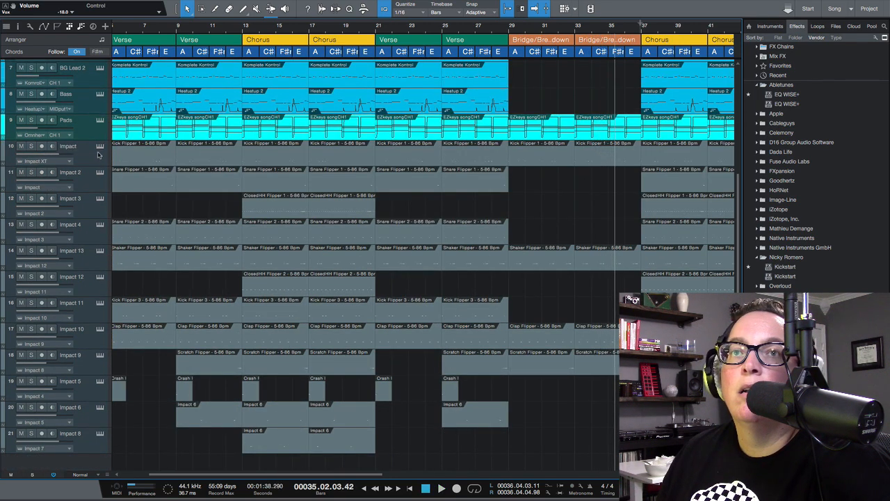
Open the Impact track's Impact XT instrument, audition the A SOLID SOLUTION KICK pad, and close the instrument.
left_click(608, 159)
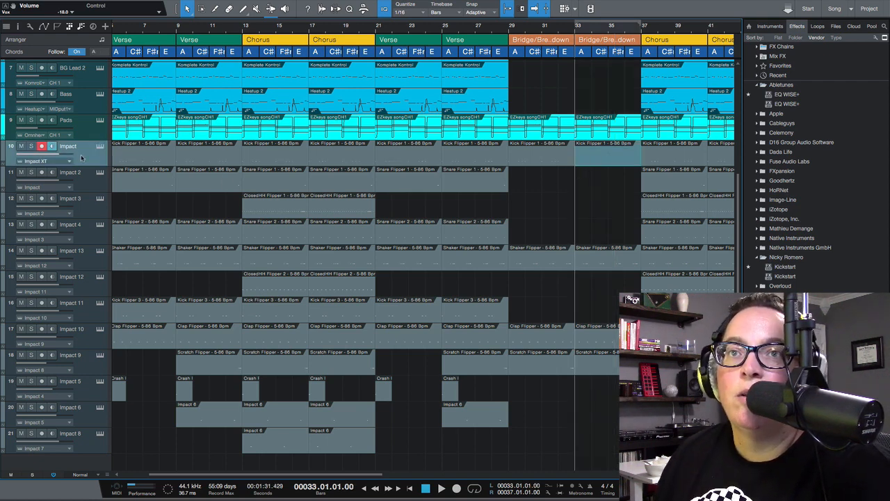
left_click(99, 147)
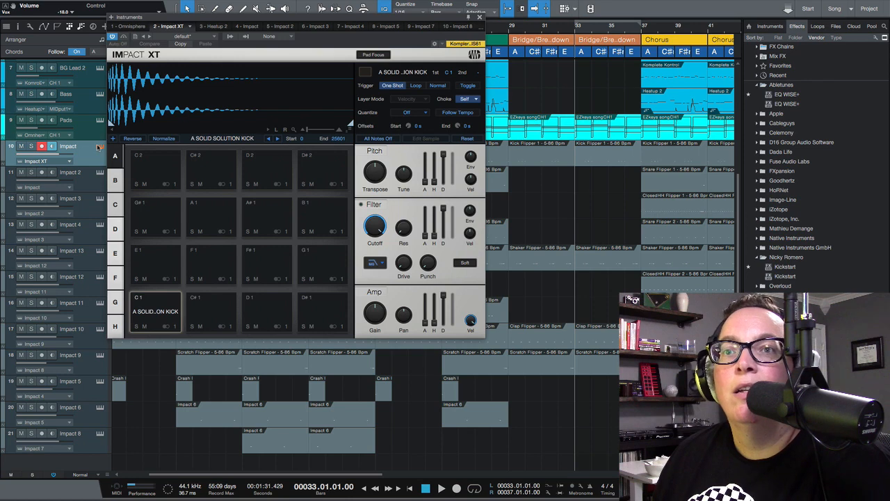
left_click(154, 306)
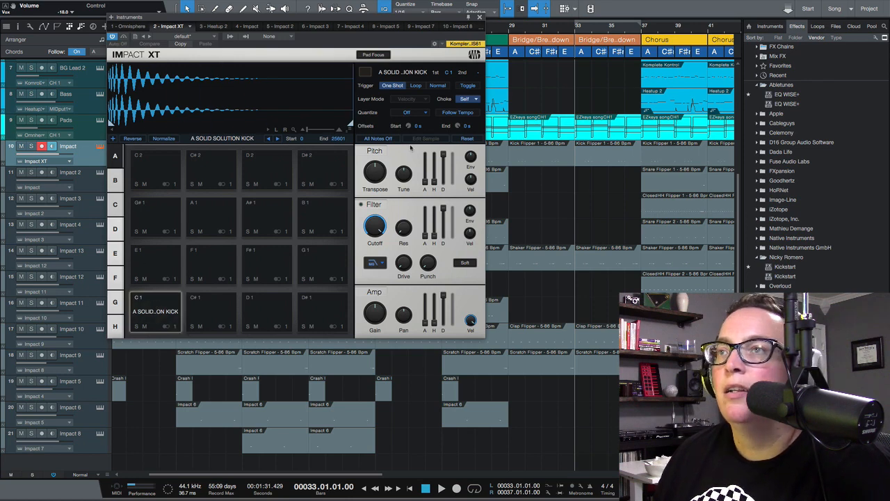
left_click(479, 18)
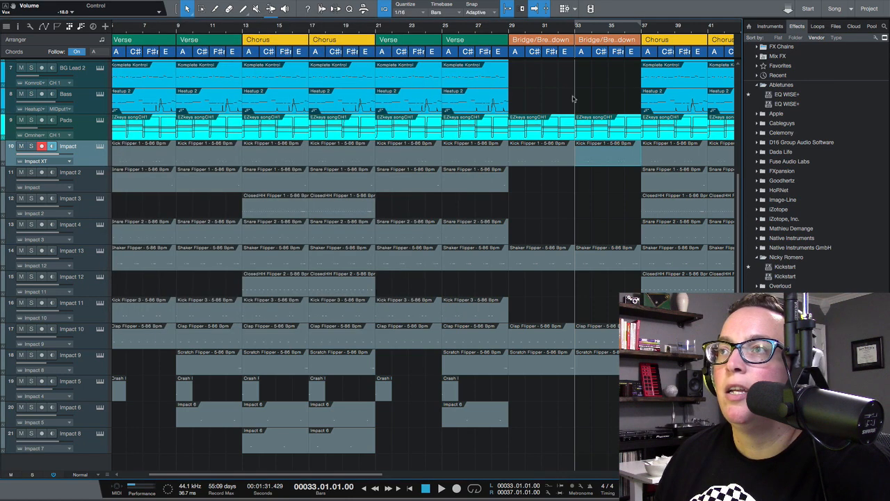
Play the last bars of the first Bridge/Breakdown to listen to the kick in context.
left_click(550, 28)
key("space")
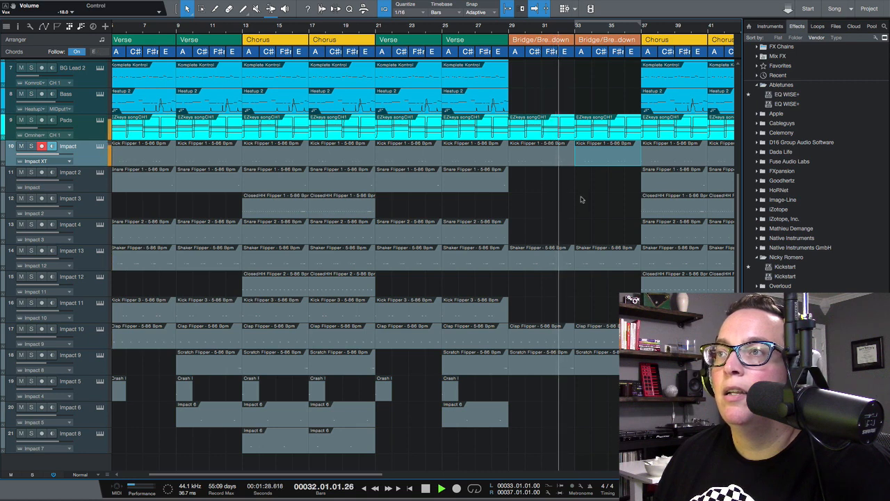
key("space")
Try all kick notes in the first Bridge/Breakdown's Impact event at C -1, transpose them up to the A SOLID KICK pitch, and audition the section.
left_click(547, 156)
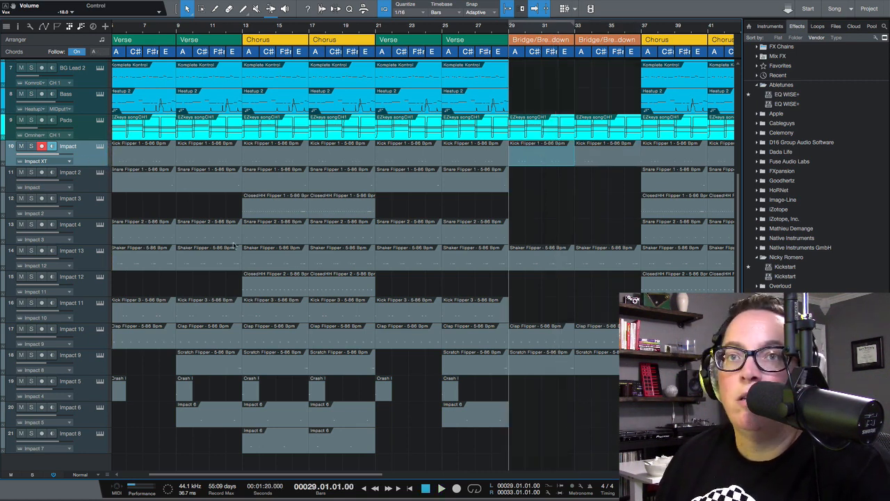
key("F2")
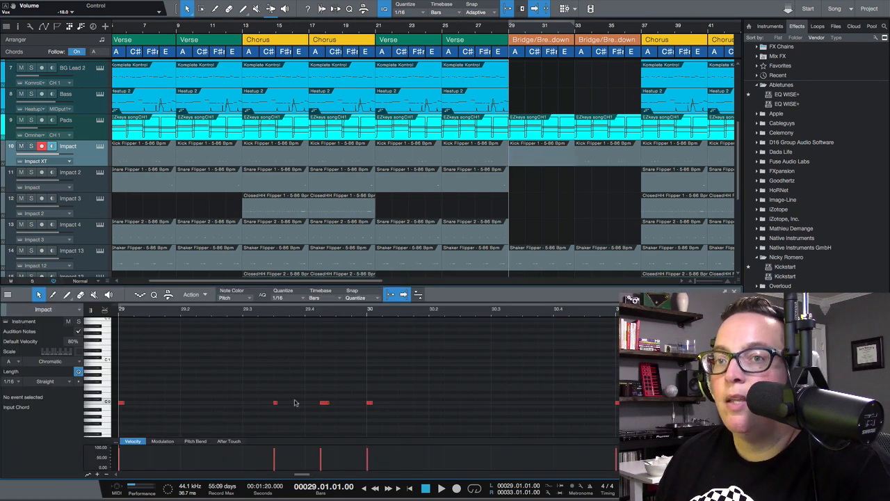
scroll(295, 403, "down", 4)
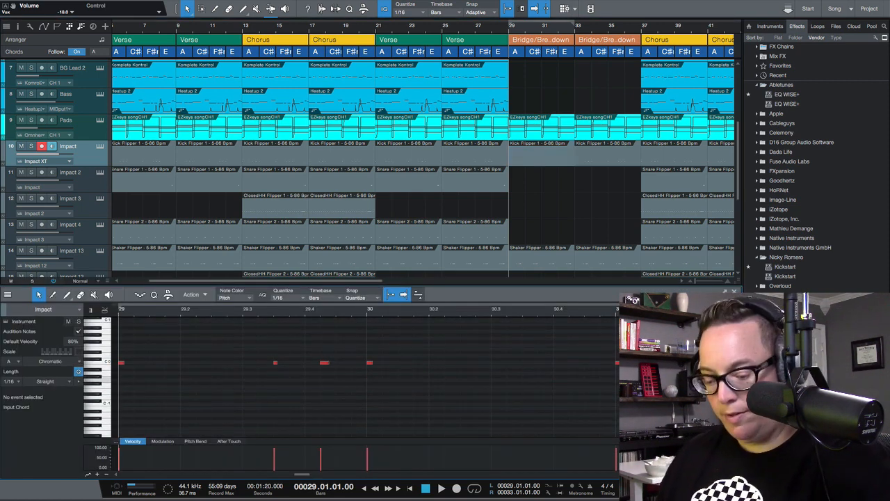
key("ctrl+a")
scroll(348, 376, "down", 1)
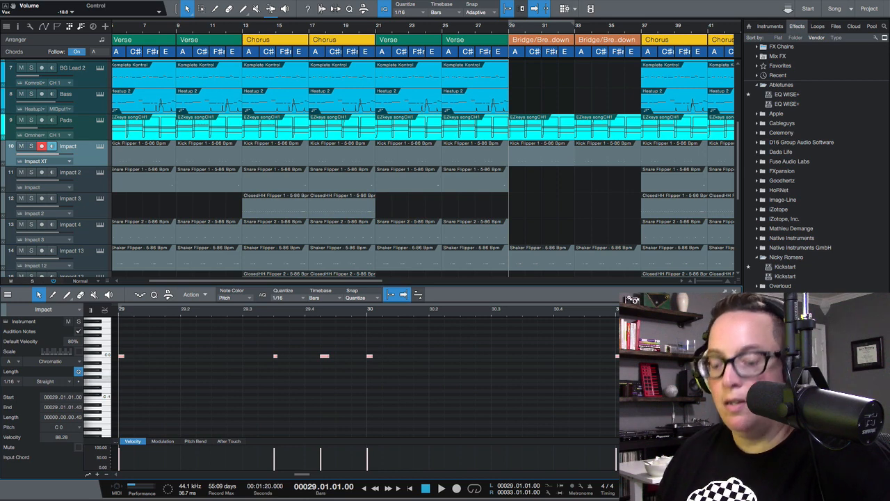
key("shift+Down")
key("shift+Down")
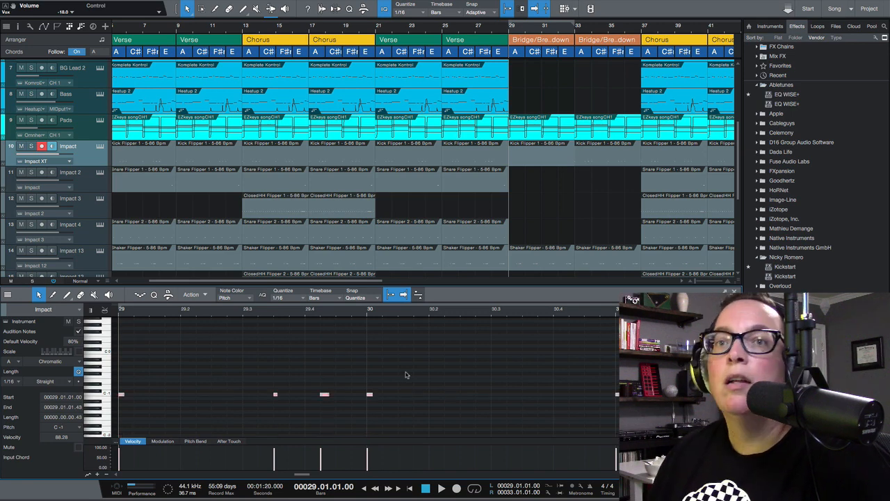
key("shift+Up")
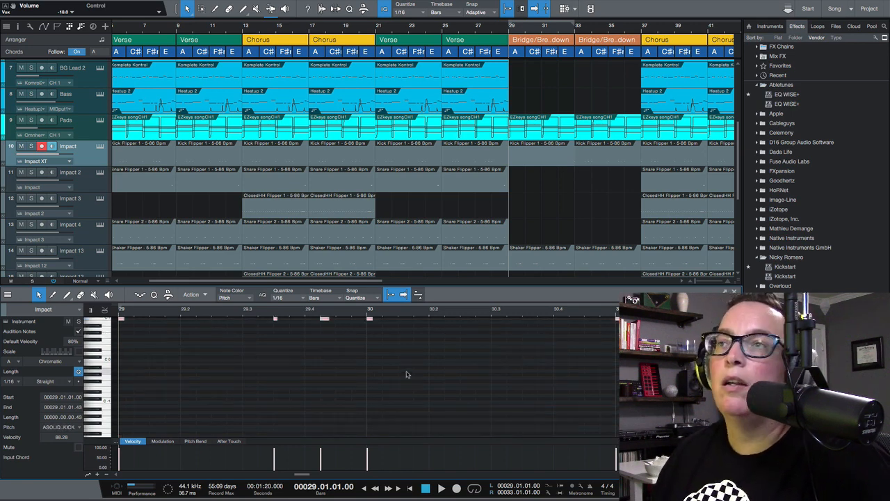
key("space")
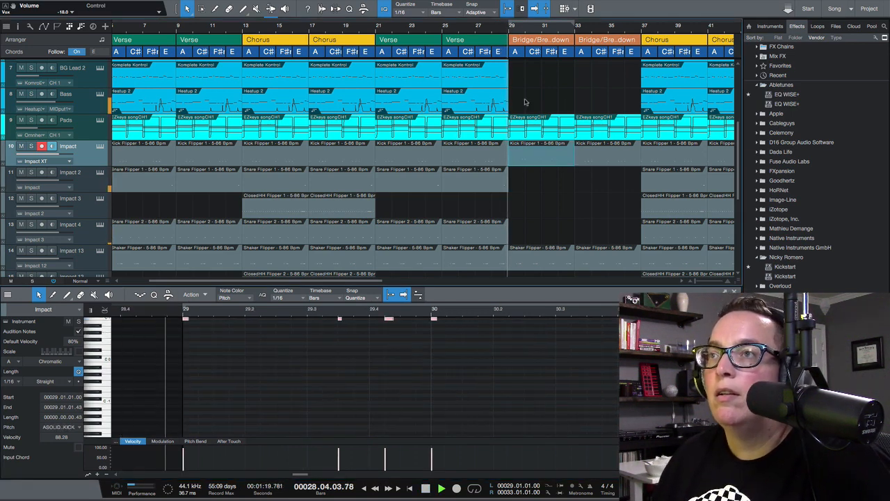
Try deleting the Impact kick event from the second Bridge/Breakdown and listen through the section while reviewing the other tracks.
scroll(575, 216, "down", 1)
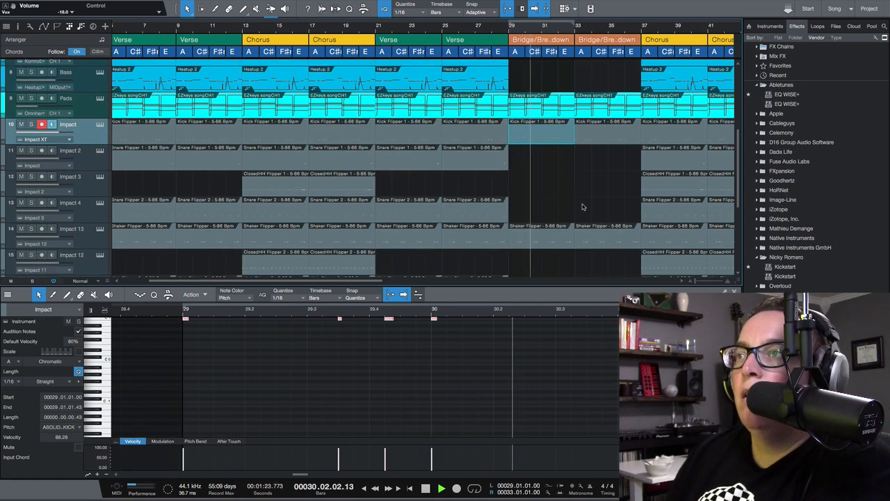
left_click(610, 126)
key("Delete")
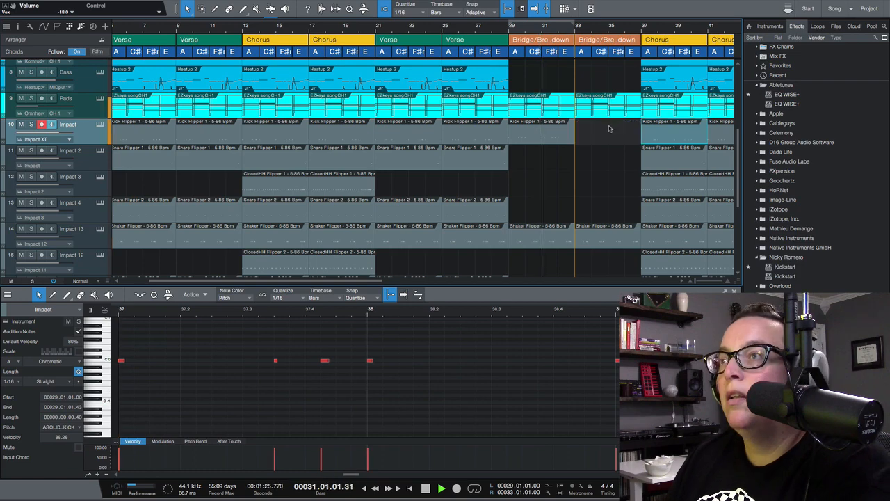
scroll(608, 185, "down", 1)
scroll(607, 184, "down", 1)
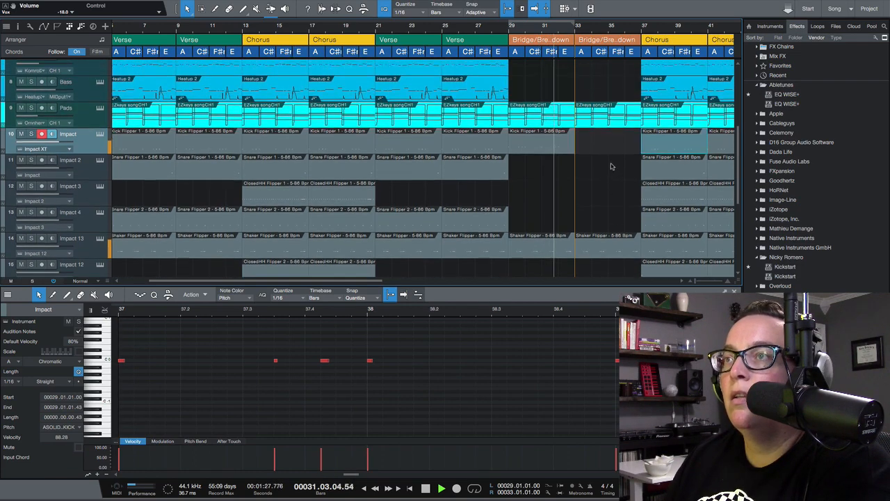
scroll(607, 179, "up", 7)
scroll(607, 177, "up", 1)
scroll(608, 202, "down", 8)
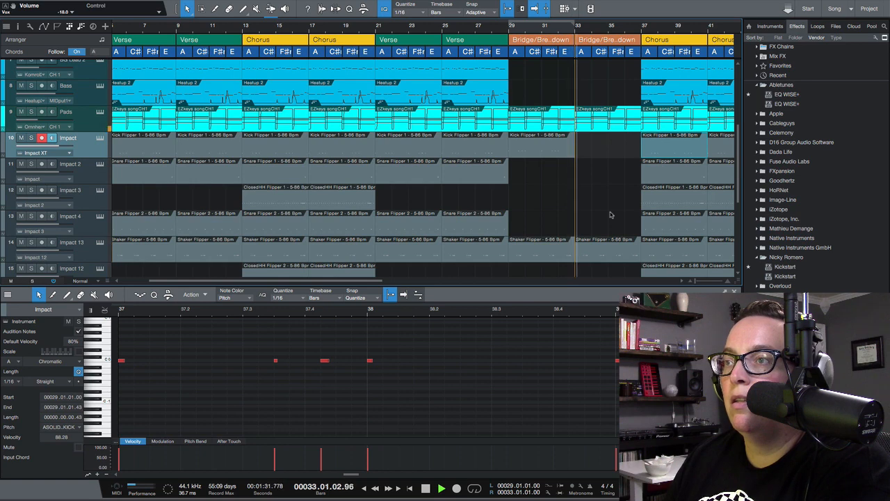
scroll(610, 214, "down", 1)
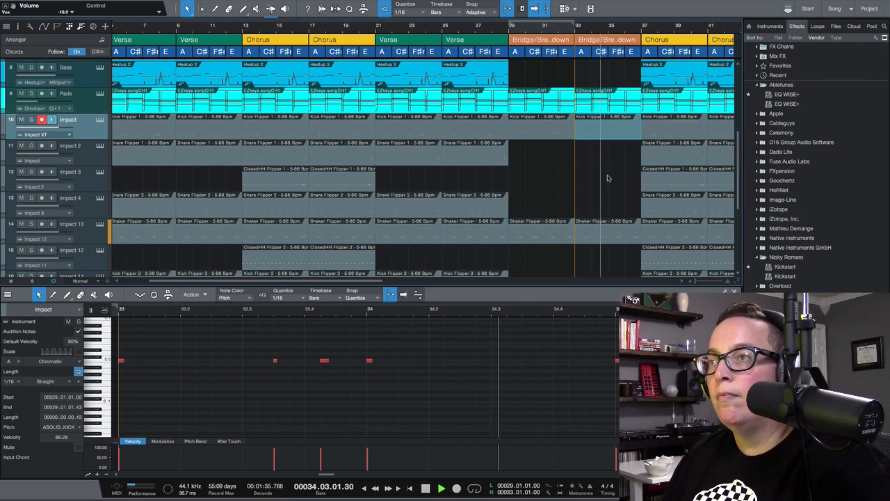
scroll(608, 195, "down", 1)
scroll(607, 185, "down", 1)
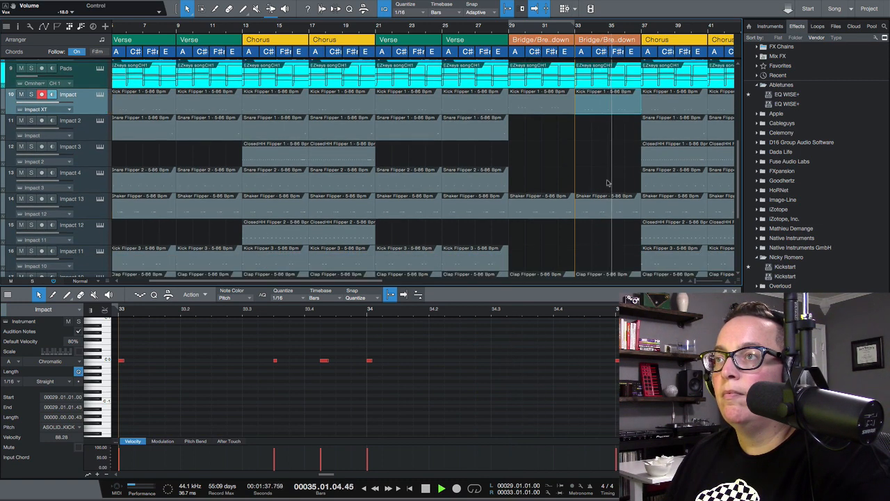
Replace the second Bridge/Breakdown's Impact kick event with a copy of the first Bridge/Breakdown's kick event.
key("p")
left_click(566, 31)
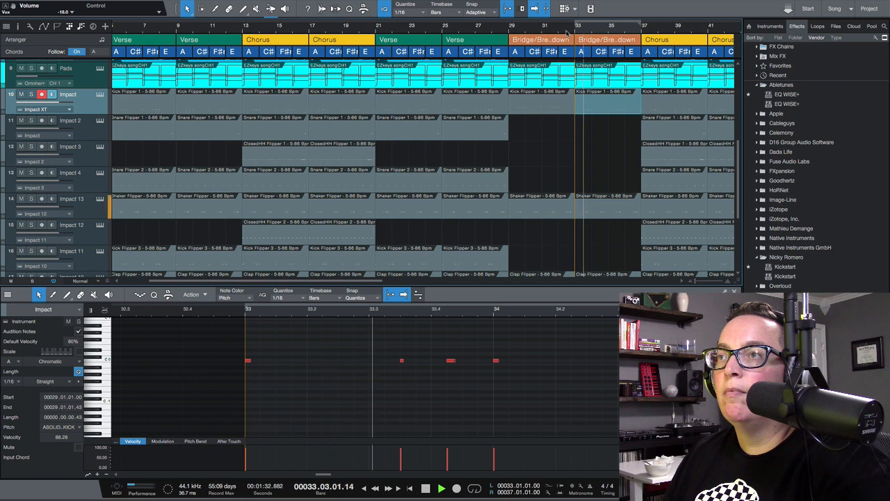
left_click(440, 373)
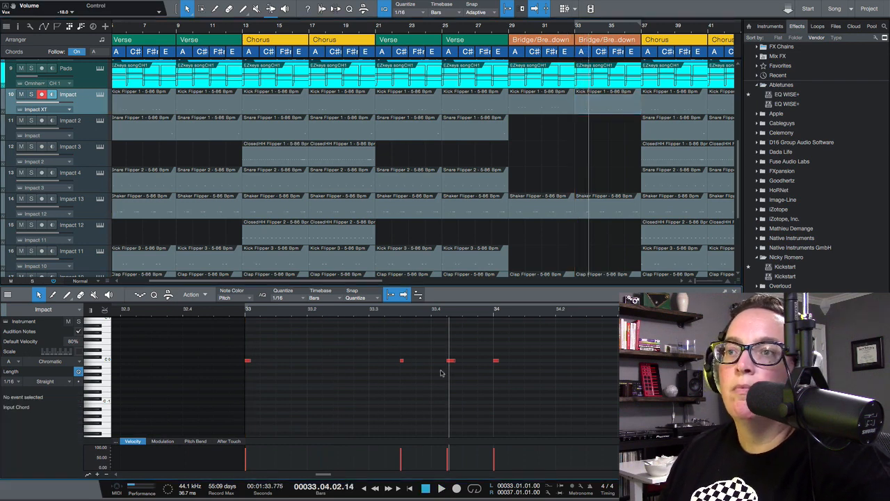
key("Delete")
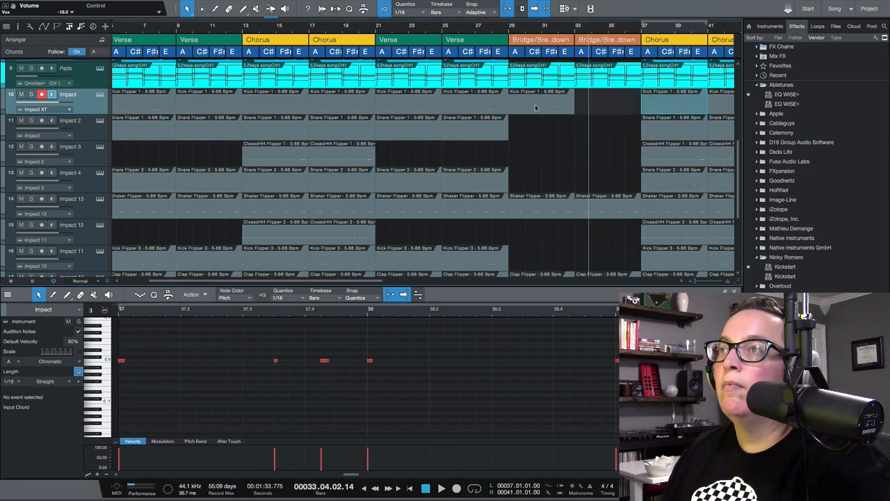
left_click(534, 112)
left_click_drag(532, 112, 598, 109)
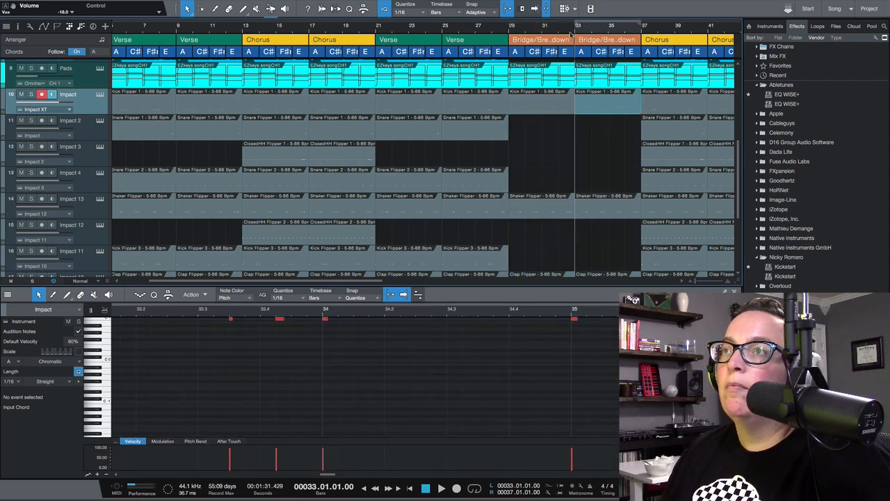
Play the second Bridge/Breakdown into the following Chorus while reviewing the drum and instrument tracks.
key("space")
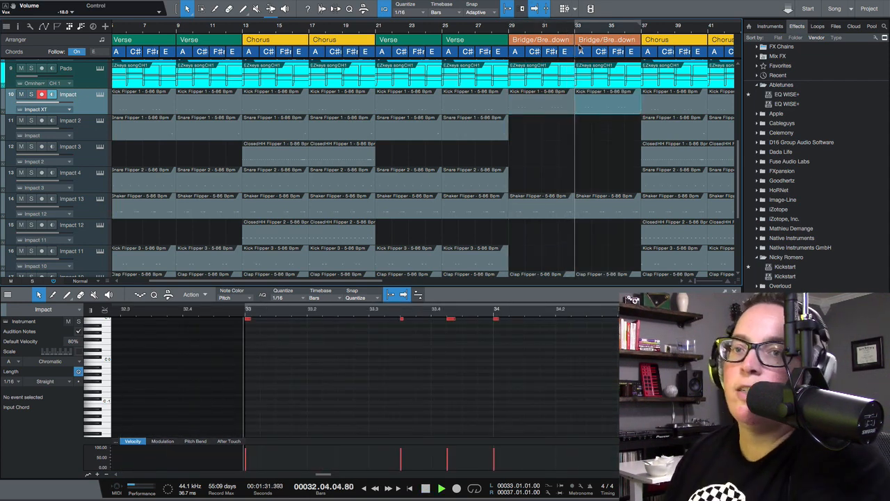
scroll(618, 178, "down", 1)
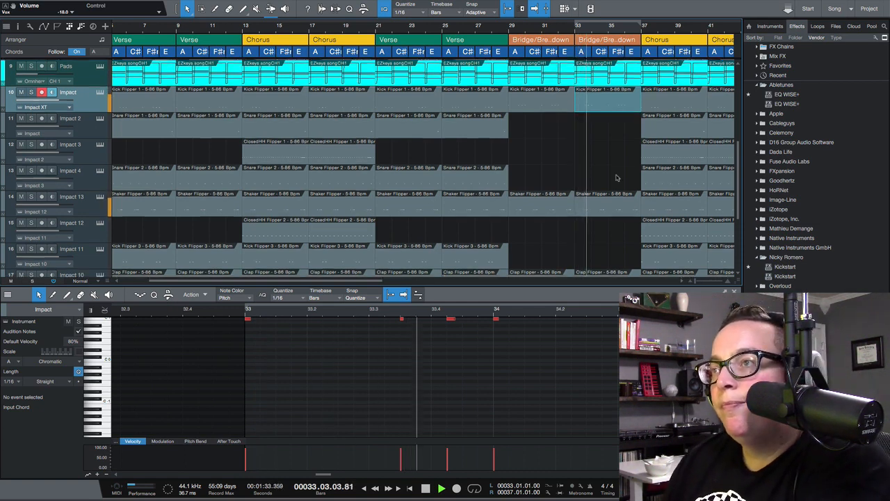
scroll(619, 184, "down", 2)
scroll(626, 222, "down", 2)
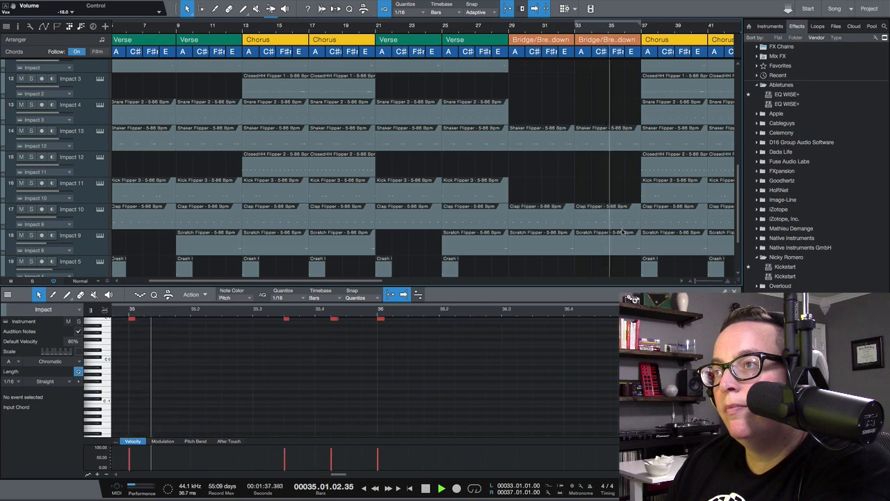
scroll(619, 224, "up", 4)
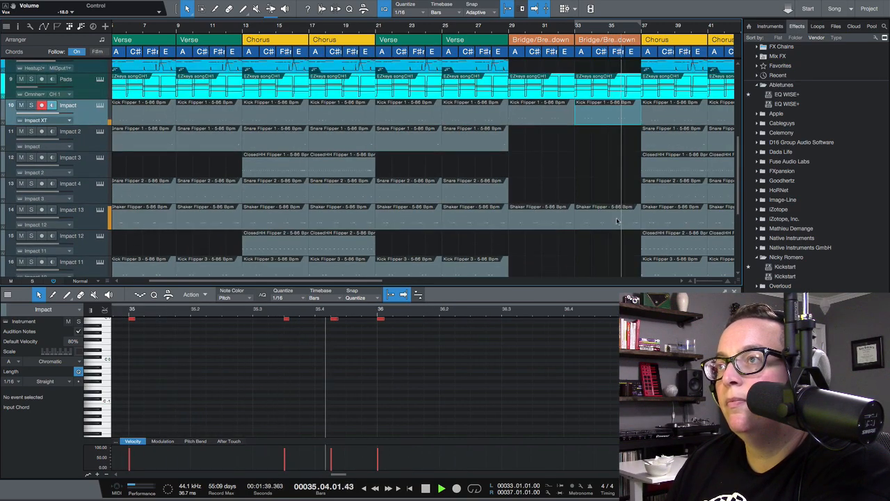
scroll(617, 220, "up", 5)
scroll(616, 219, "down", 3)
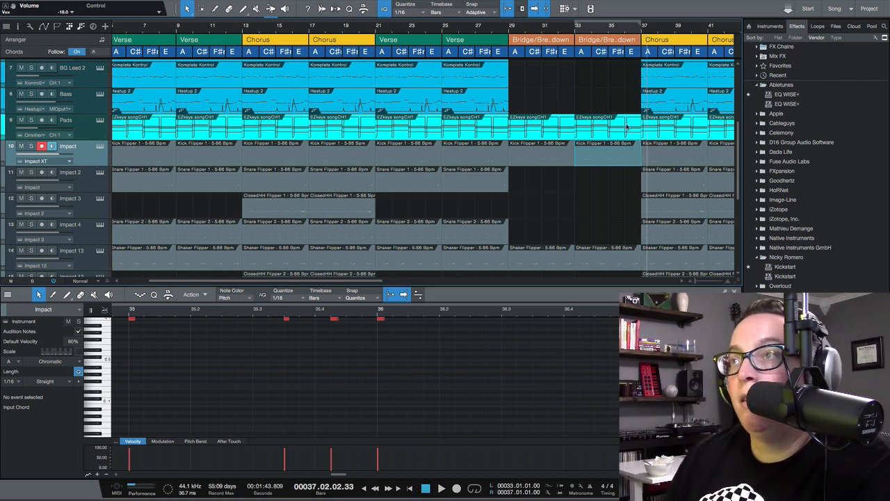
Move the Main arranger section to bar 45, directly after the final Chorus, and rename it Outro.
key("w")
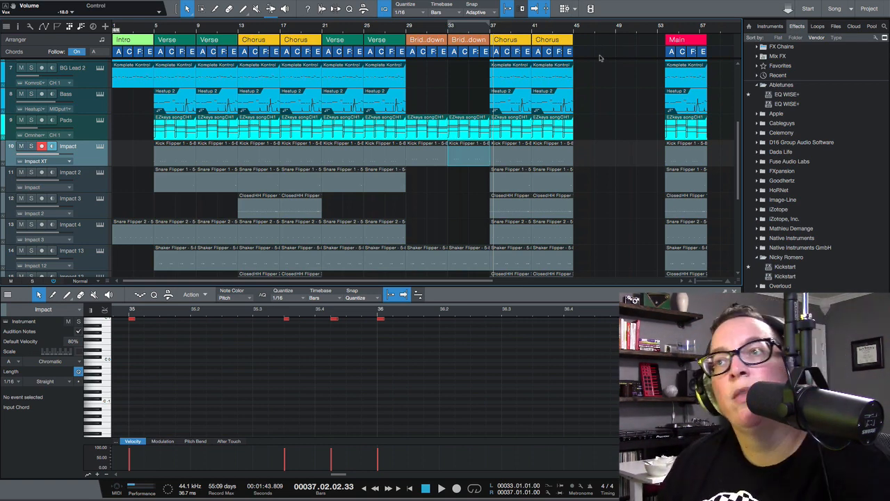
left_click_drag(683, 46, 609, 43)
right_click(610, 43)
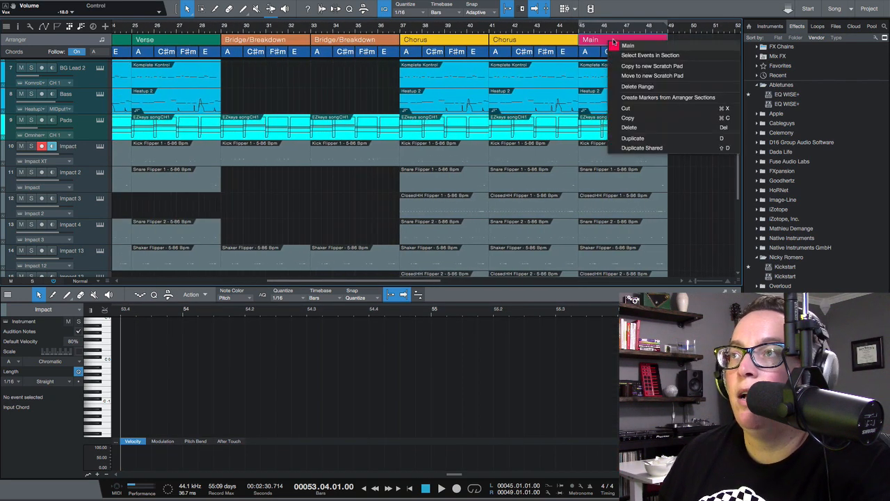
type("outr")
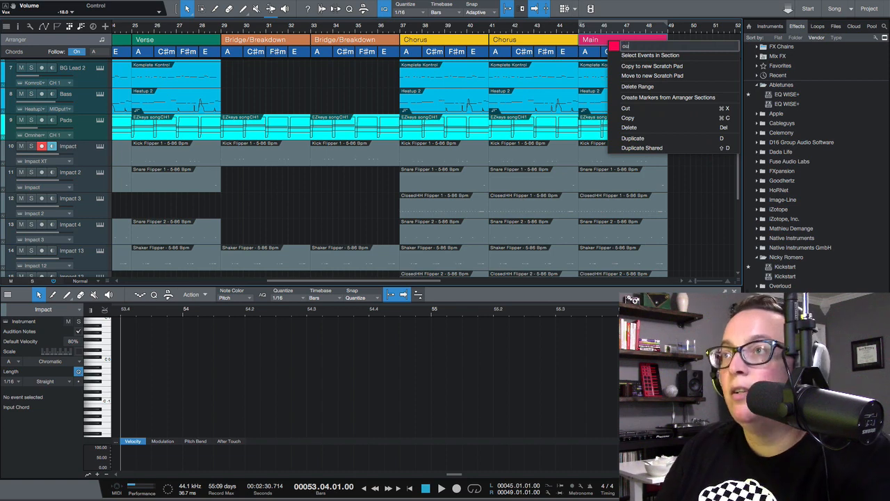
key("BackSpace")
key("BackSpace")
key("BackSpace")
key("BackSpace")
type("Outro")
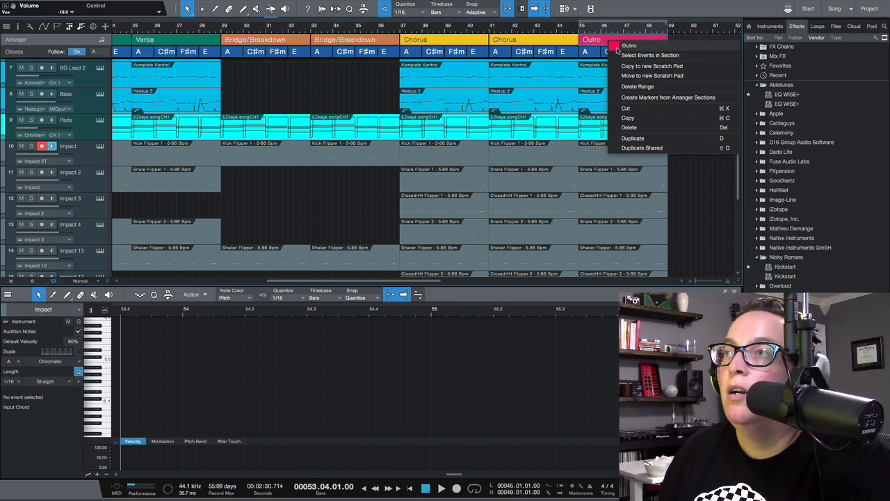
Change the color of the Outro arranger section to purple.
left_click(613, 46)
left_click(722, 65)
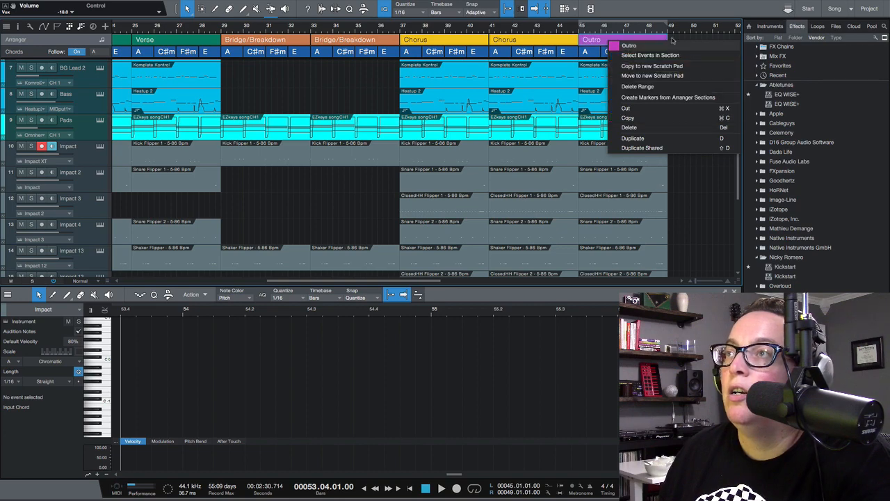
left_click(678, 27)
left_click_drag(677, 27, 615, 31)
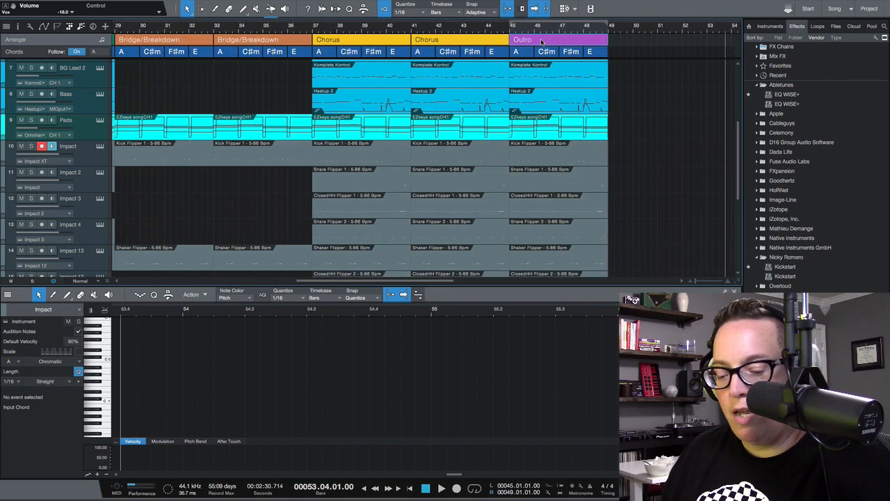
Copy the Outro section with its events to bar 50, beat 3, and rename the copy Main.
left_click_drag(542, 42, 674, 42)
right_click(669, 44)
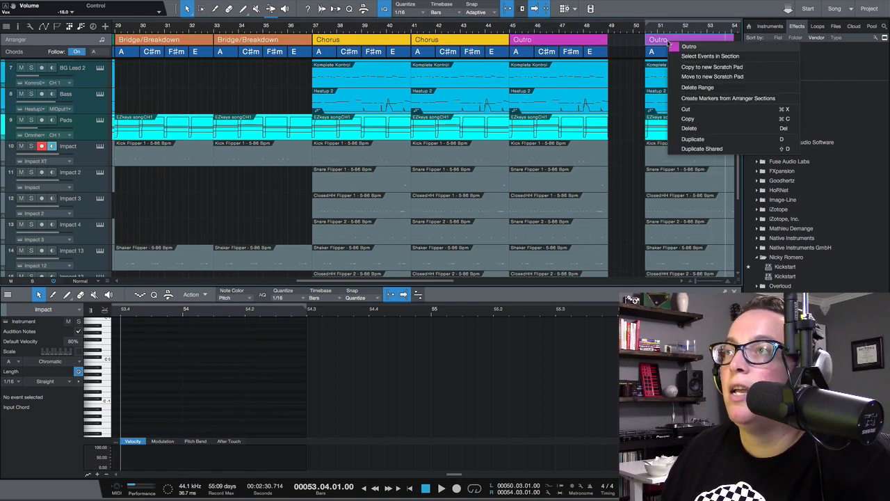
left_click(684, 46)
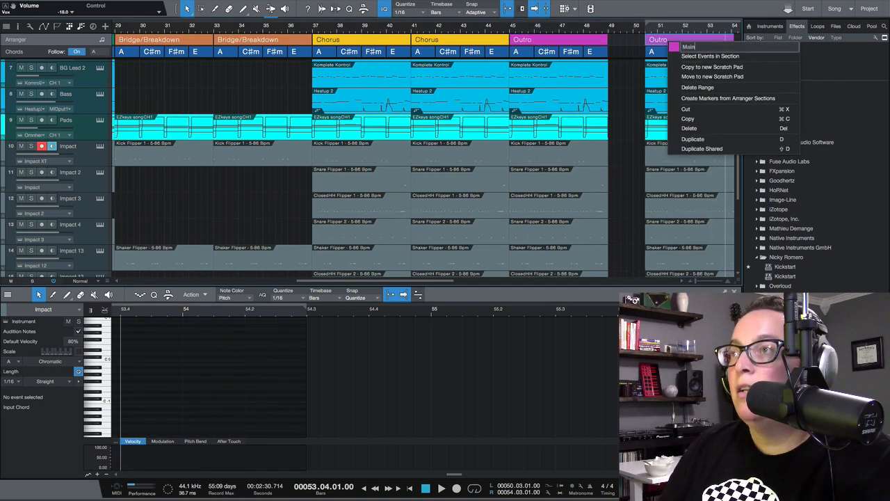
key("Return")
Play the transition from the second Bridge/Breakdown into the Chorus and from the last Chorus into the Outro.
left_click(592, 31)
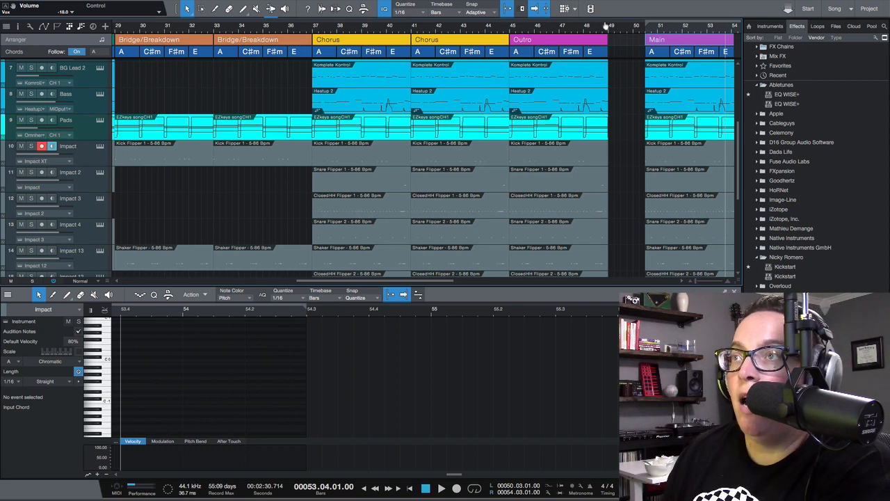
left_click_drag(605, 25, 606, 22)
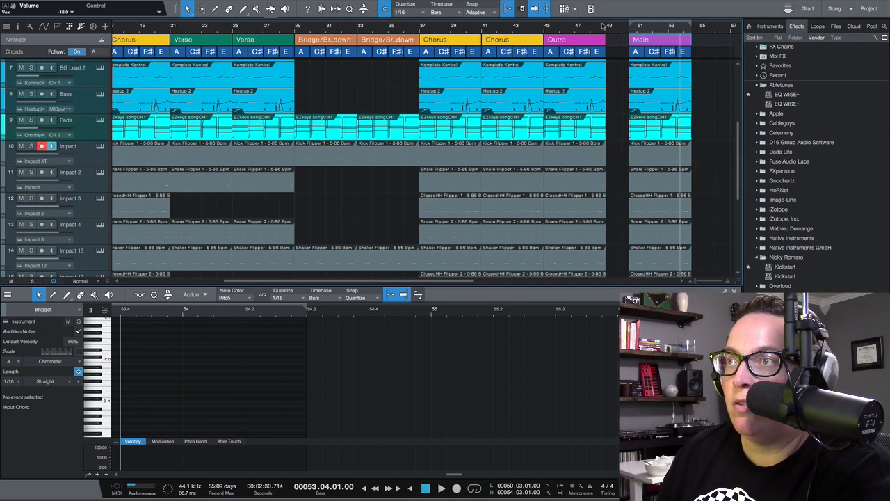
left_click_drag(597, 27, 603, 30)
left_click(404, 31)
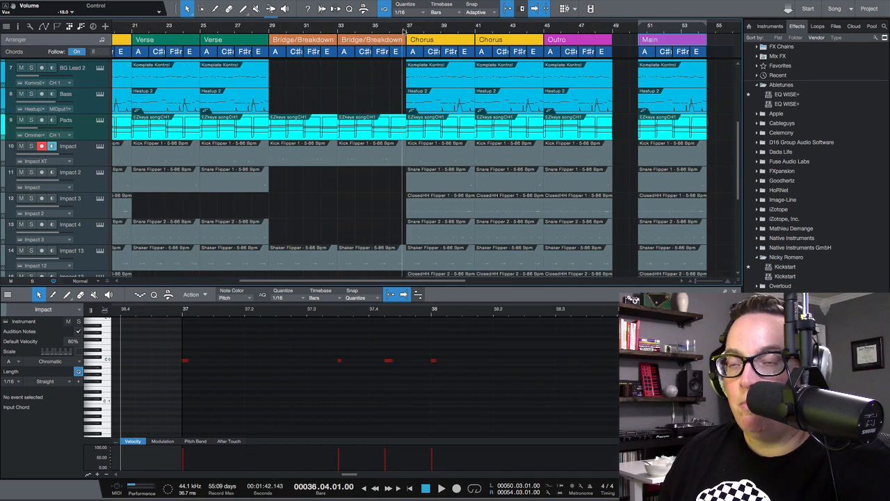
key("space")
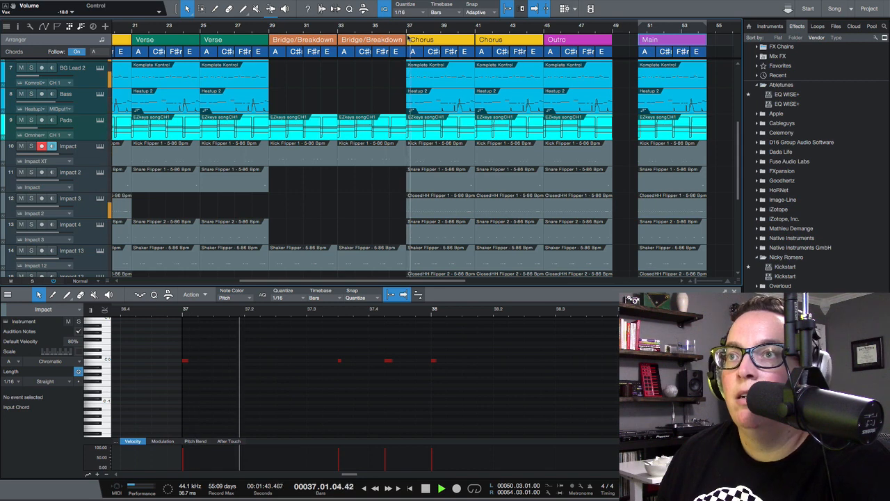
left_click(537, 30)
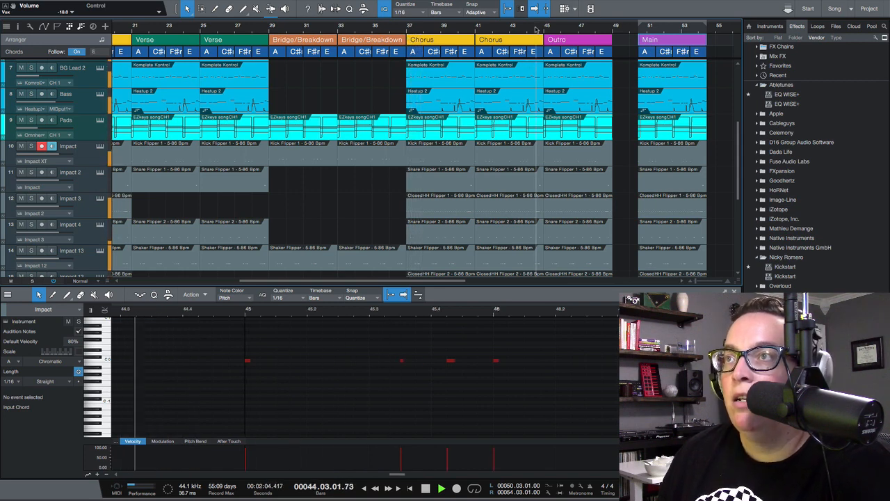
left_click_drag(567, 32, 545, 50)
key("space")
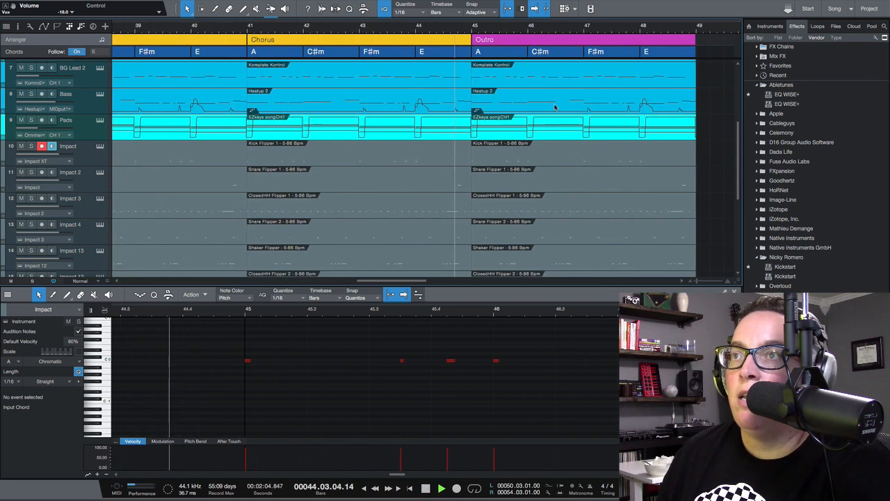
scroll(566, 90, "up", 2)
scroll(567, 90, "up", 4)
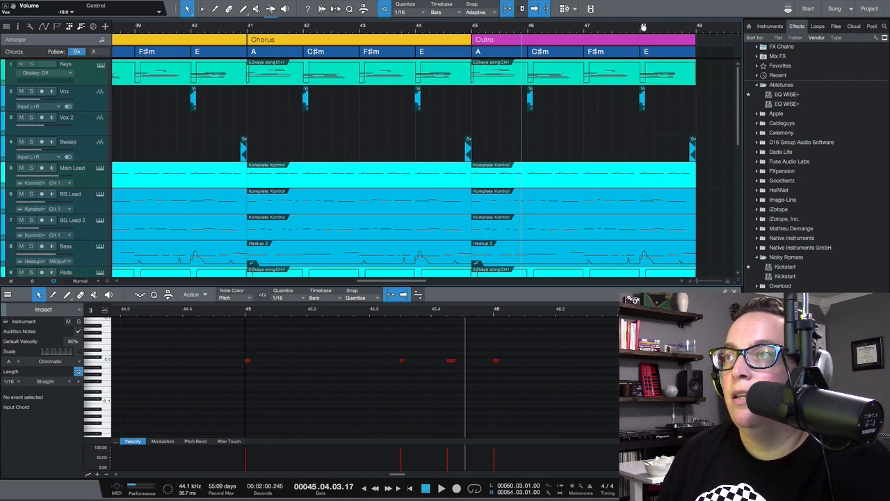
Move the Main section further from the Outro, to bar 54, beat 2.
left_click_drag(643, 28, 487, 31)
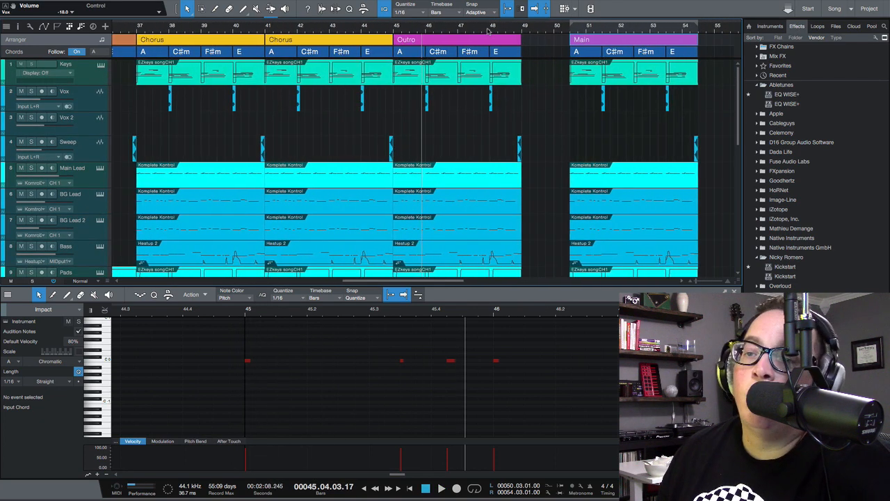
left_click_drag(612, 31, 683, 44)
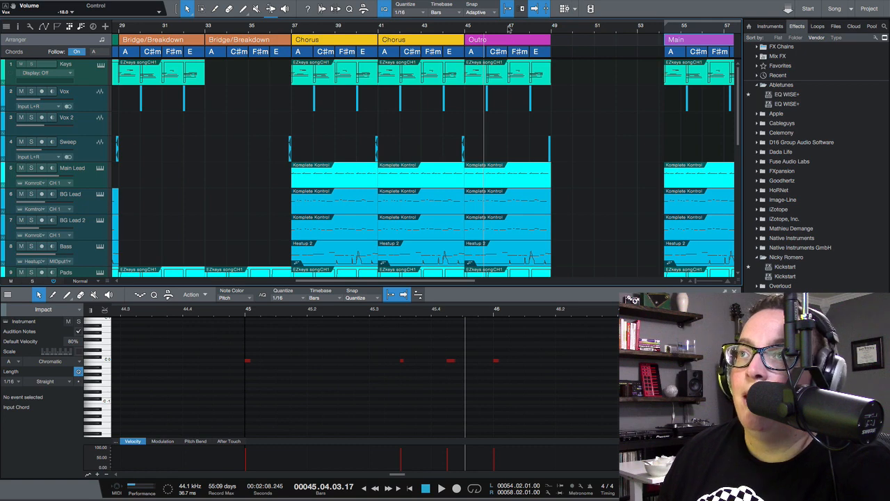
Delete both Vox audio events from the Outro section.
left_click_drag(510, 30, 498, 114)
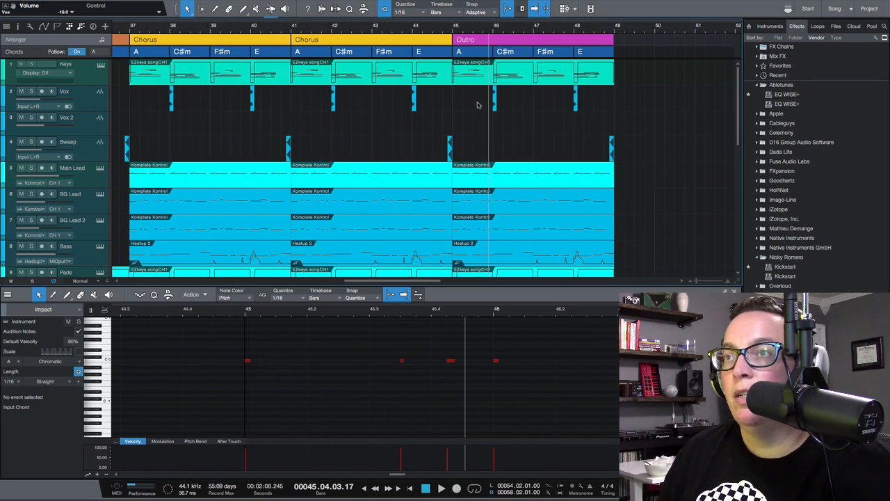
left_click_drag(606, 105, 471, 99)
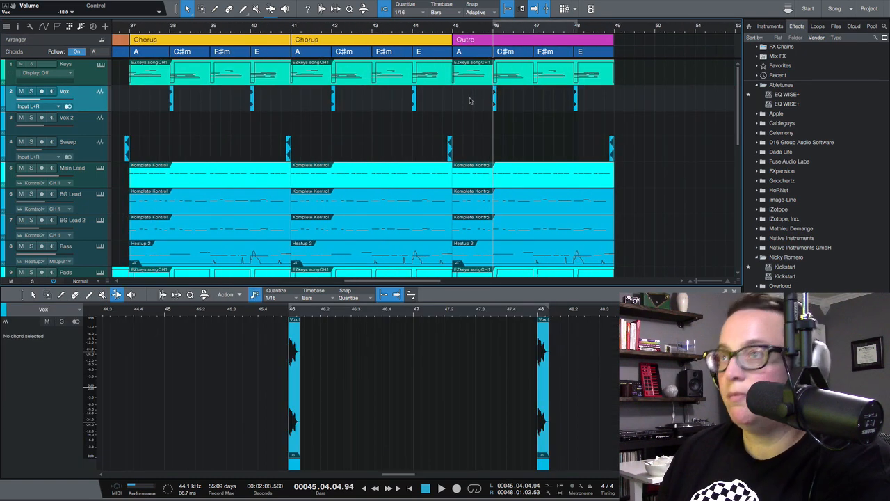
key("Delete")
scroll(497, 141, "down", 1)
scroll(576, 137, "down", 2)
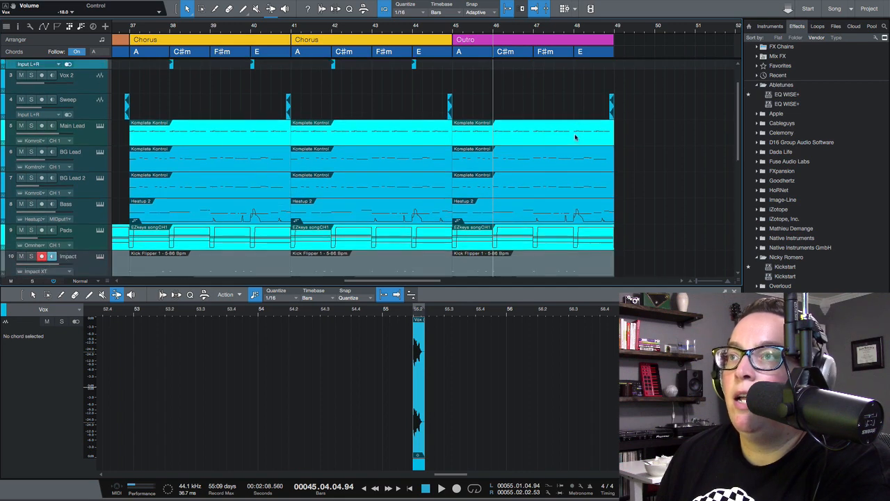
Delete the BG Lead, BG Lead 2 and Bass events from the Outro section.
left_click(547, 147)
key("Delete")
left_click(533, 165)
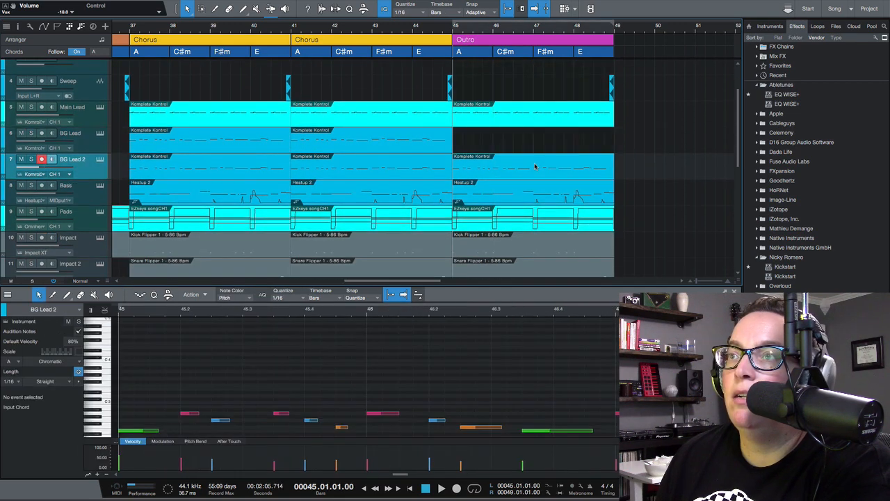
key("Delete")
scroll(535, 167, "down", 1)
left_click(521, 171)
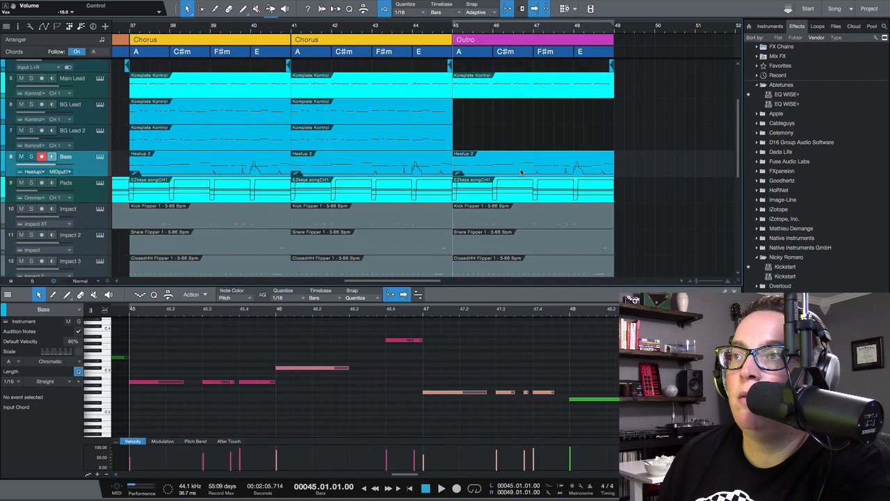
scroll(522, 171, "down", 1)
key("Delete")
Delete the Impact 9, 10, 11 and 12 drum events from the Outro section.
scroll(523, 170, "down", 1)
scroll(523, 174, "down", 5)
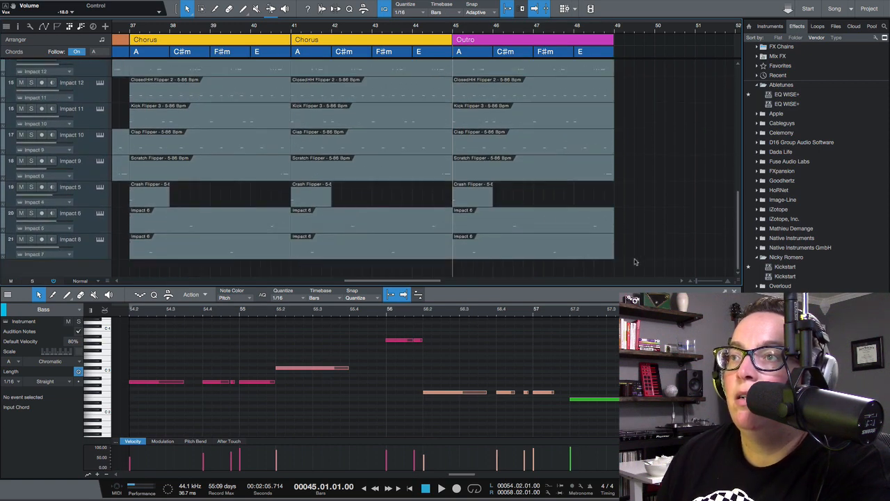
scroll(570, 199, "up", 1)
scroll(545, 203, "up", 2)
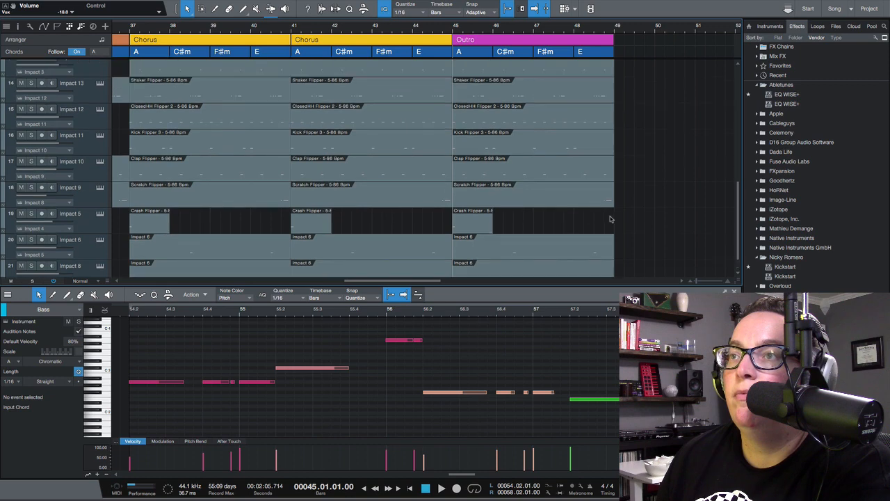
left_click(598, 225)
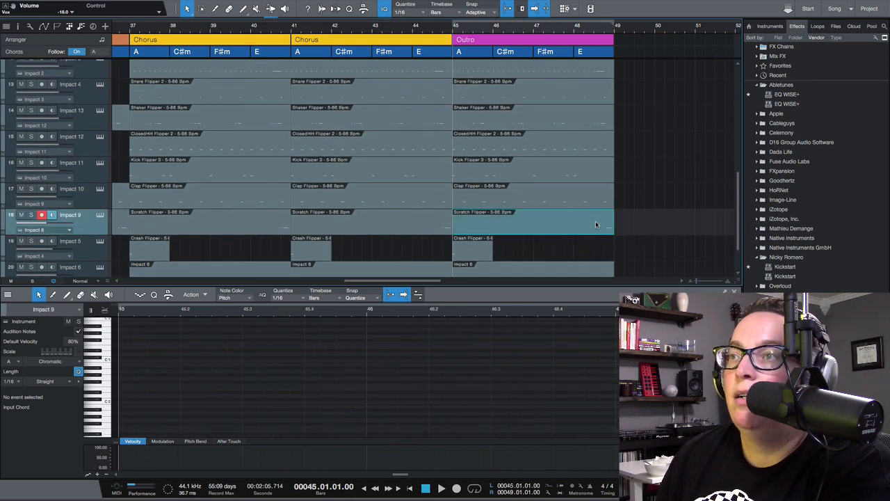
key("Delete")
scroll(605, 222, "up", 1)
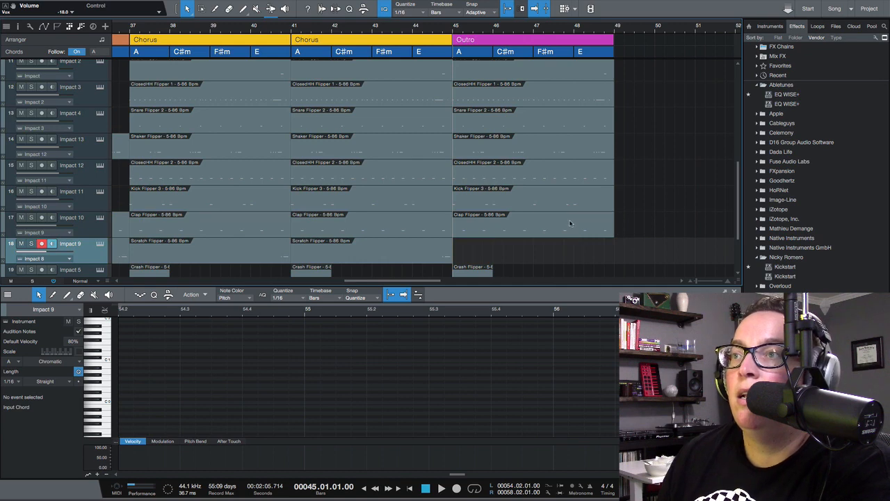
scroll(625, 213, "up", 1)
left_click_drag(634, 255, 524, 203)
key("Delete")
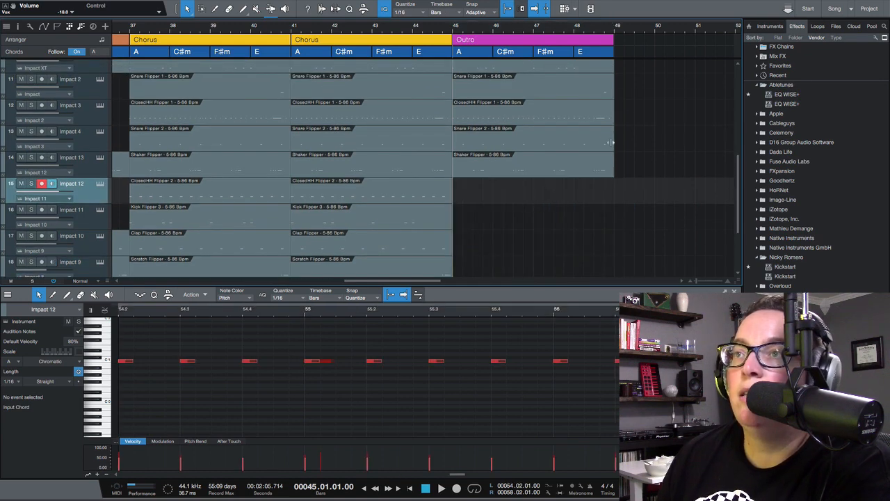
Delete the ClosedHH Flipper 1 event on Impact 3 and the Kick Flipper 1 event on Impact from the Outro.
left_click(564, 147)
left_click(560, 117)
key("Delete")
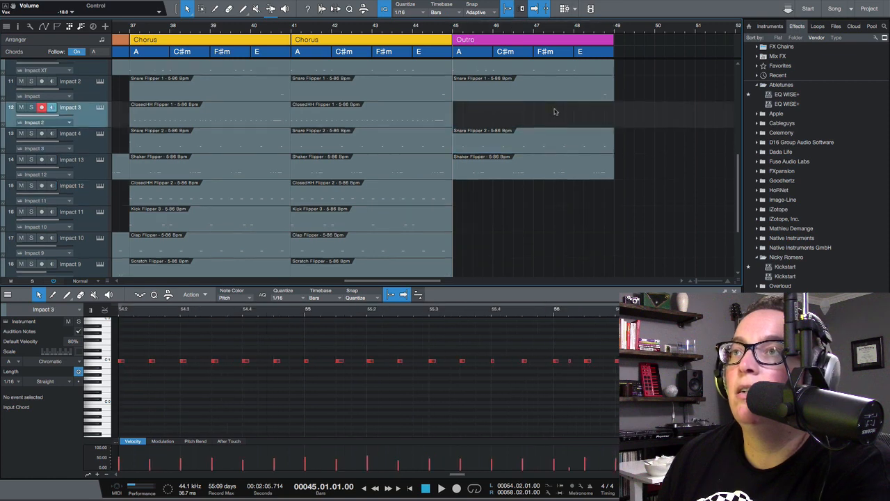
scroll(553, 118, "up", 1)
left_click(549, 119)
scroll(554, 152, "up", 2)
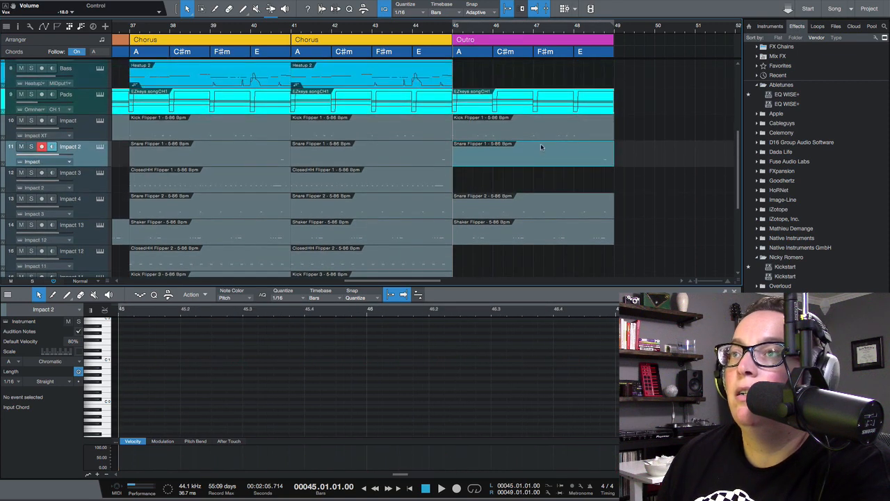
left_click(534, 130)
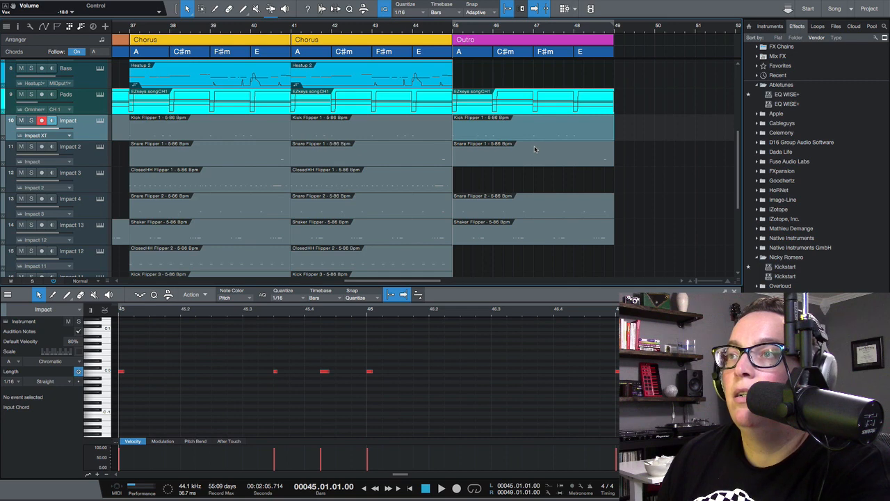
key("Delete")
Play from bar 44, beat 3 of the last Chorus through the end of the thinned-out Outro.
left_click(430, 29)
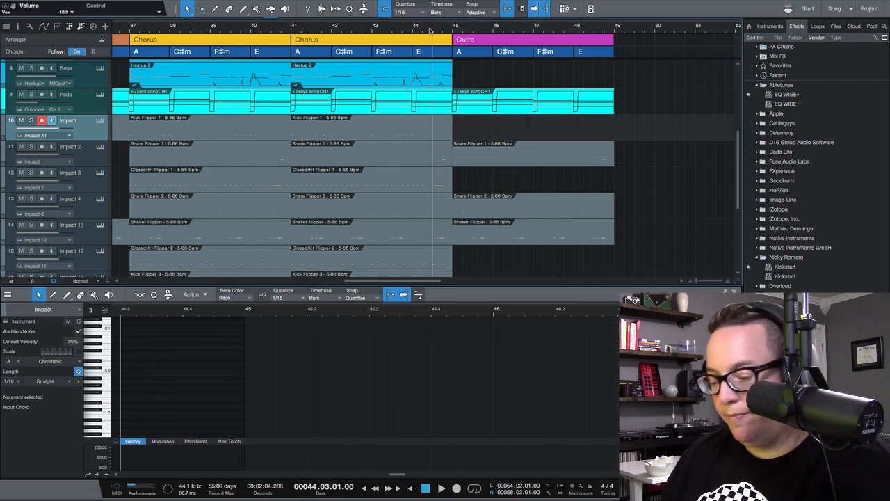
key("space")
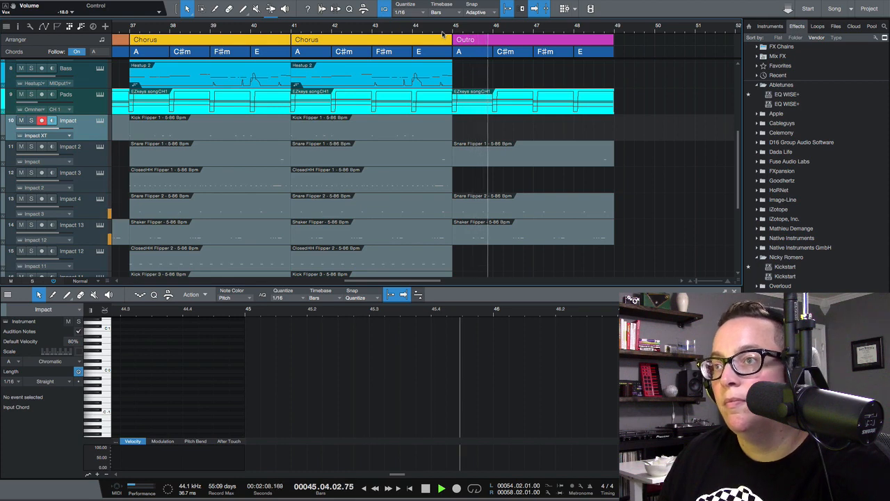
mouse_move(617, 28)
left_mouse_down()
mouse_move(654, 27)
mouse_move(602, 32)
left_mouse_up()
scroll(568, 79, "up", 5)
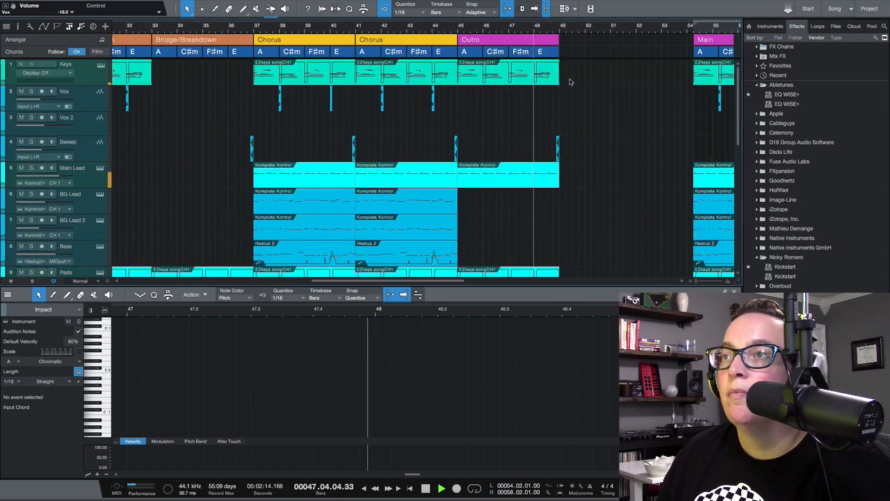
left_click(561, 29)
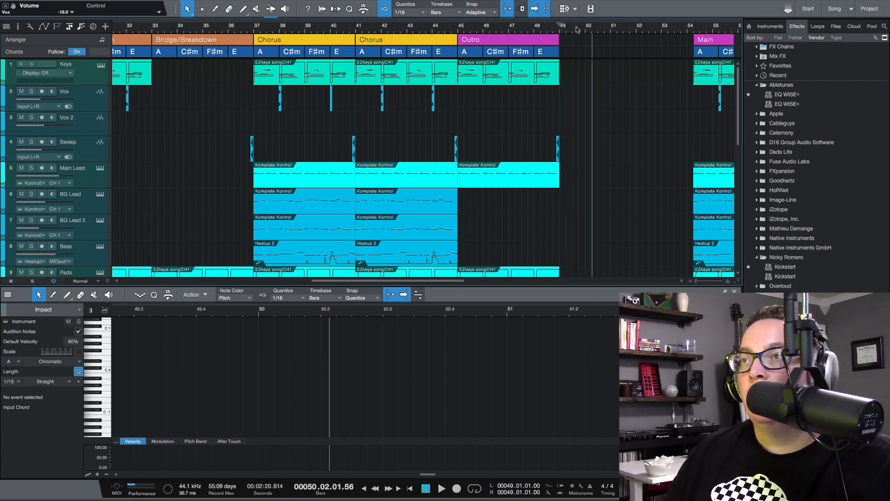
Show the whole arrangement from Intro to Main and close the note editor to make room for more tracks.
left_click_drag(577, 29, 569, 20)
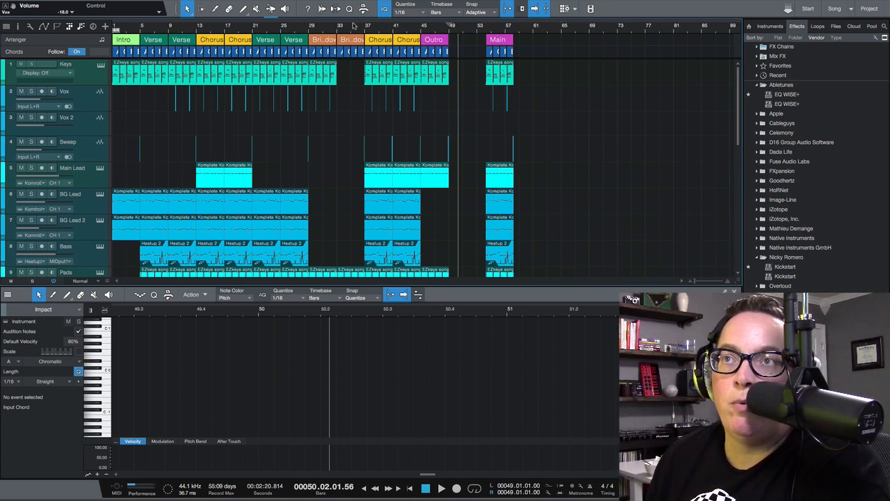
left_click_drag(353, 25, 394, 40)
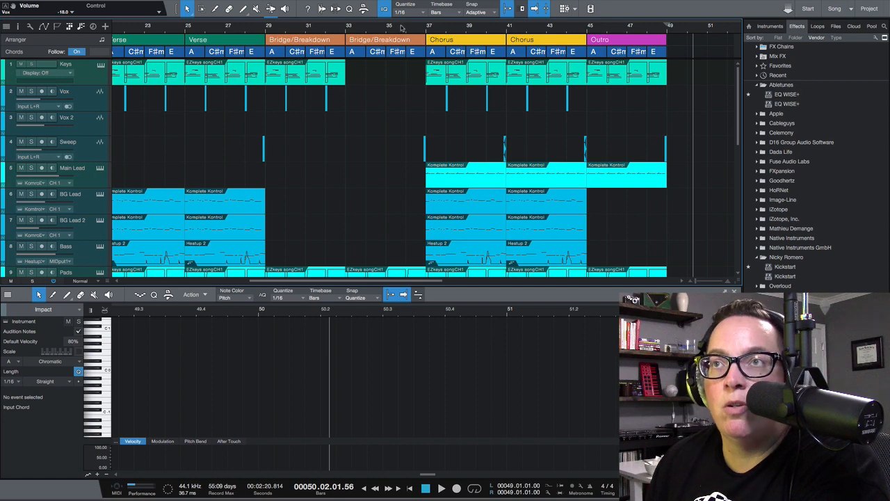
mouse_move(401, 28)
left_mouse_down()
mouse_move(420, 18)
mouse_move(402, 25)
left_mouse_up()
left_click_drag(333, 26, 407, 28)
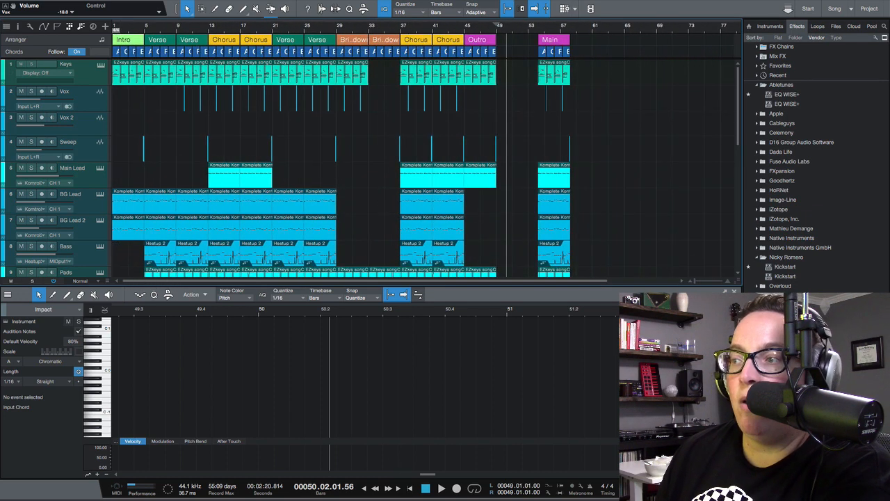
key("F2")
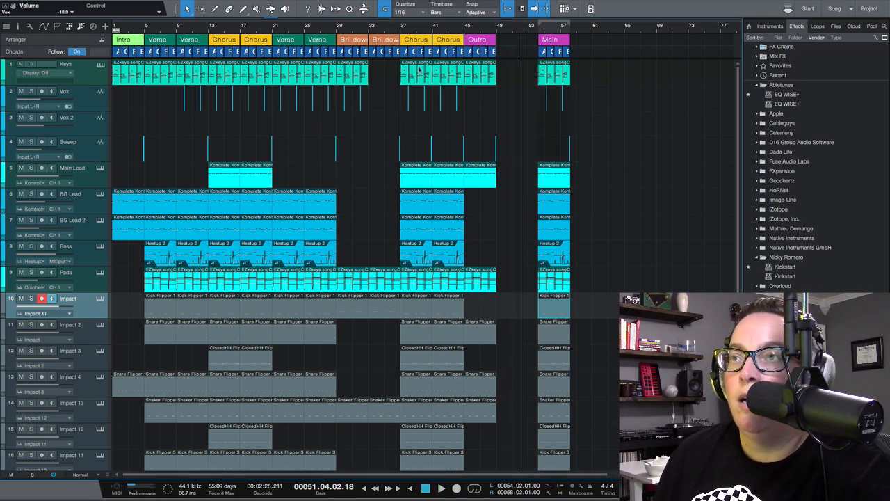
Play the arrangement from bar 20 on and look over all of its tracks during playback.
left_click(267, 26)
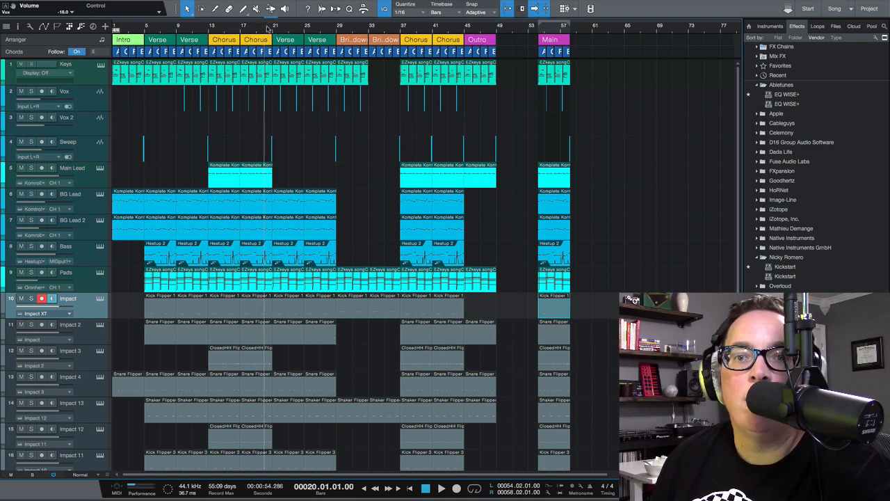
key("space")
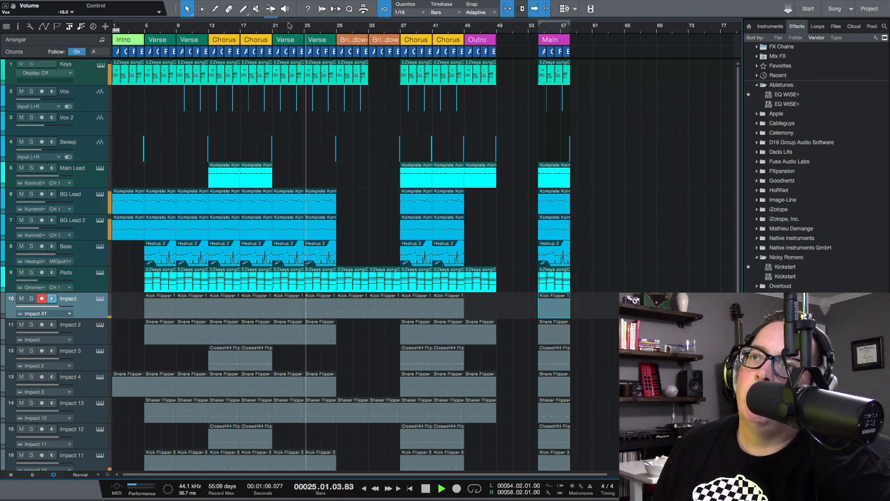
scroll(386, 142, "down", 3)
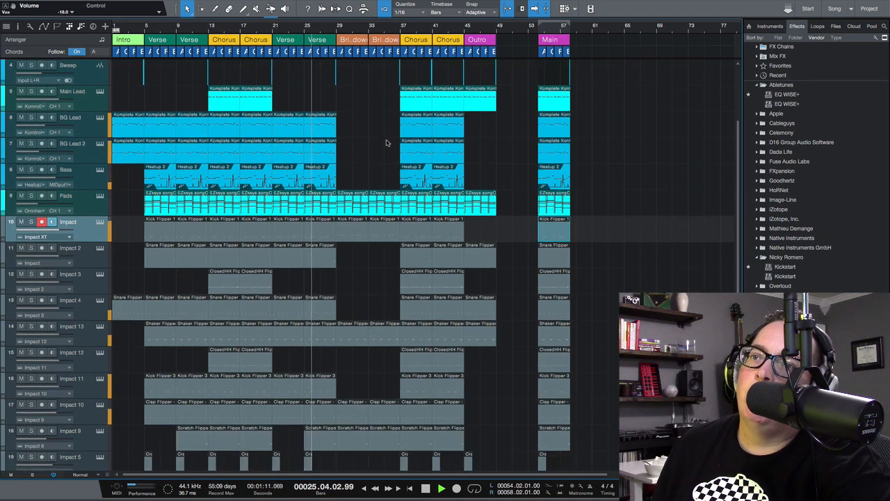
scroll(389, 144, "down", 2)
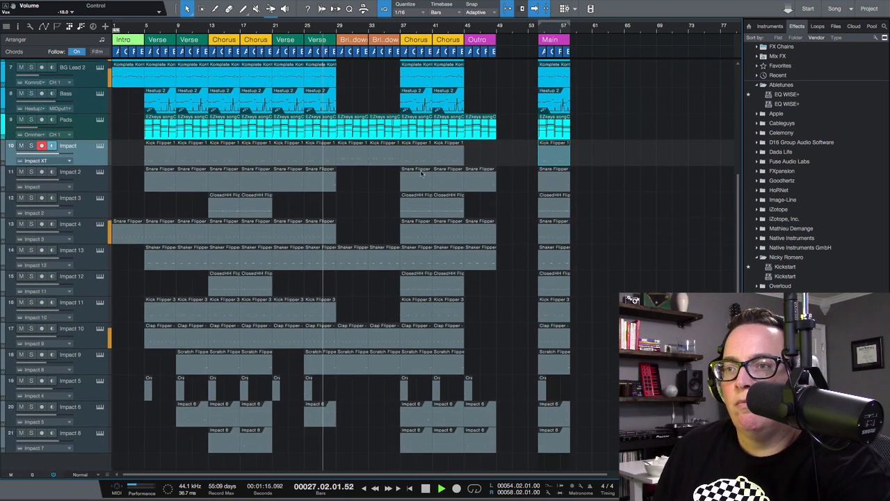
scroll(358, 141, "up", 5)
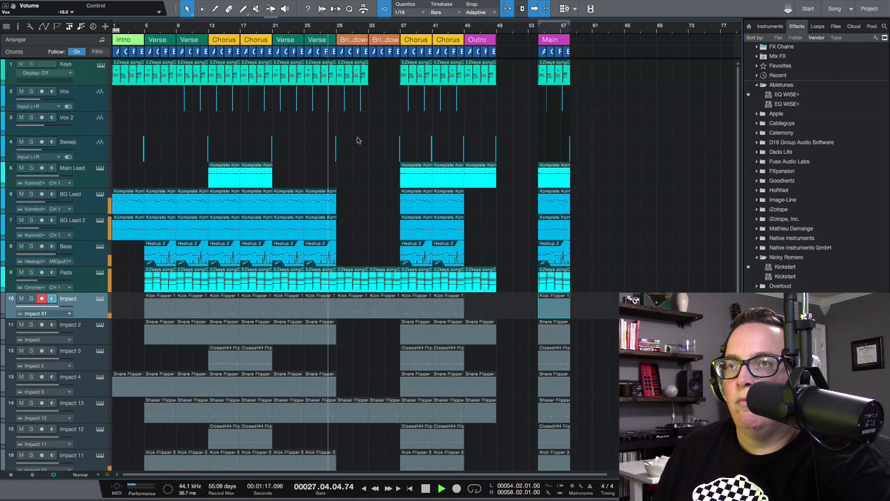
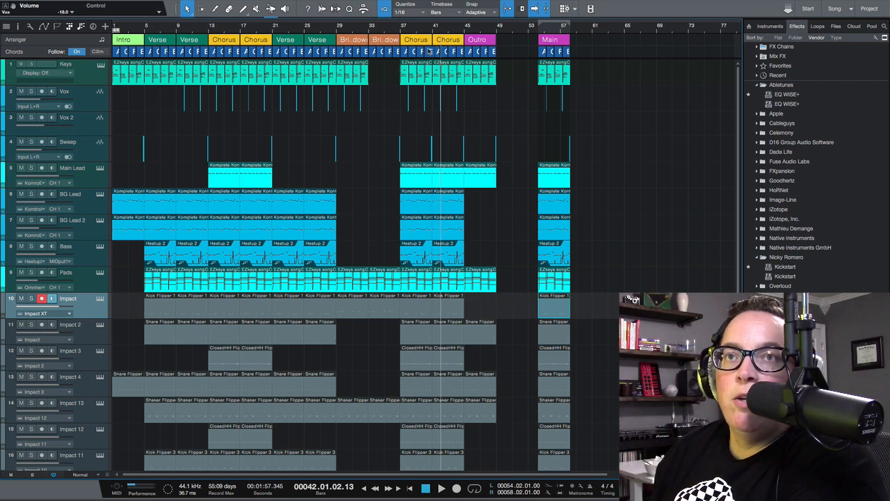
Solo the Keys track, listen to it from the first Verse, and open its Kontakt Hybrid Keys instrument.
mouse_move(156, 4)
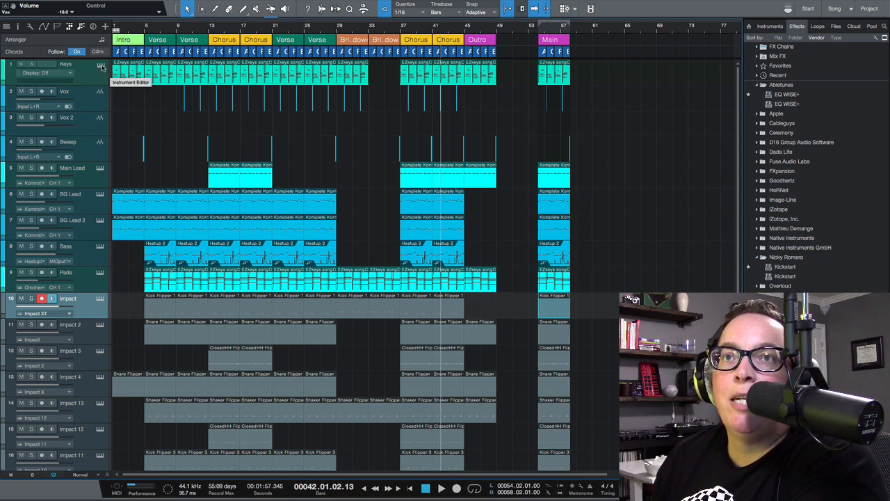
left_click(31, 63)
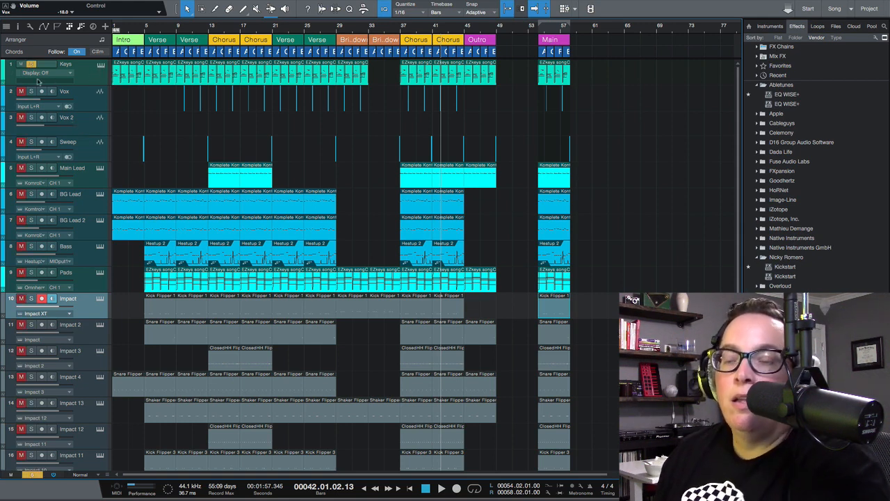
left_click(167, 29)
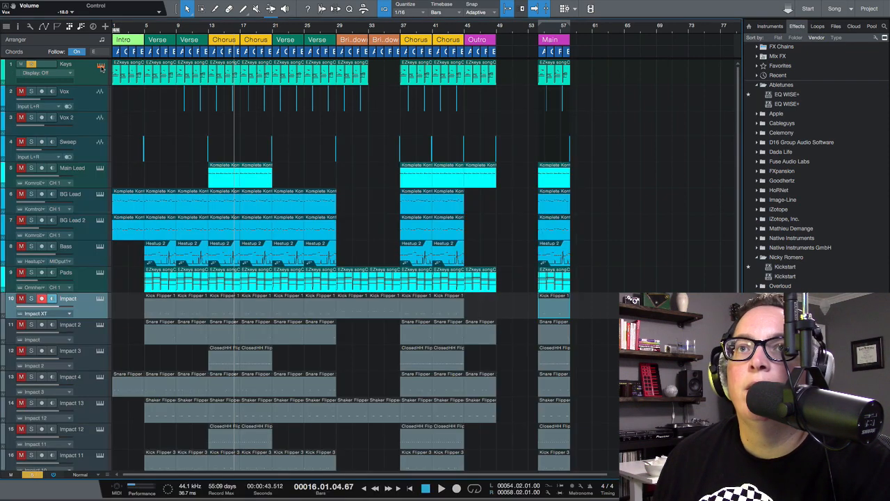
left_click(101, 67)
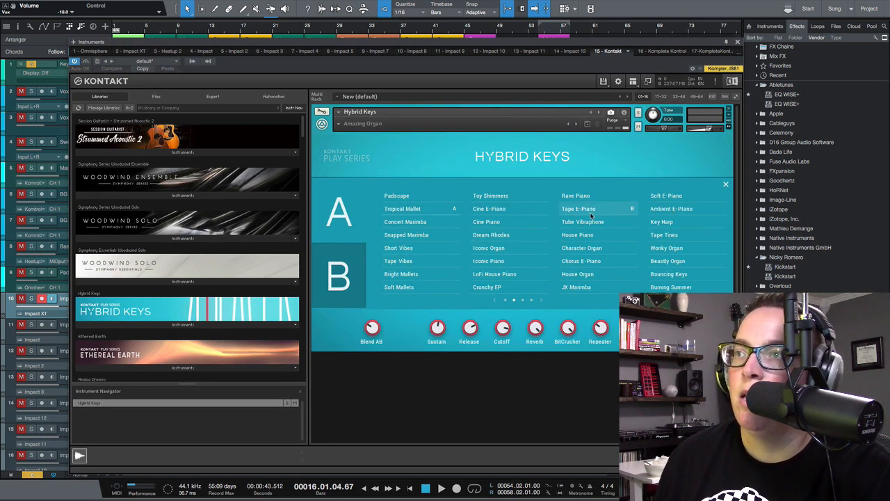
left_click_drag(230, 46, 309, 42)
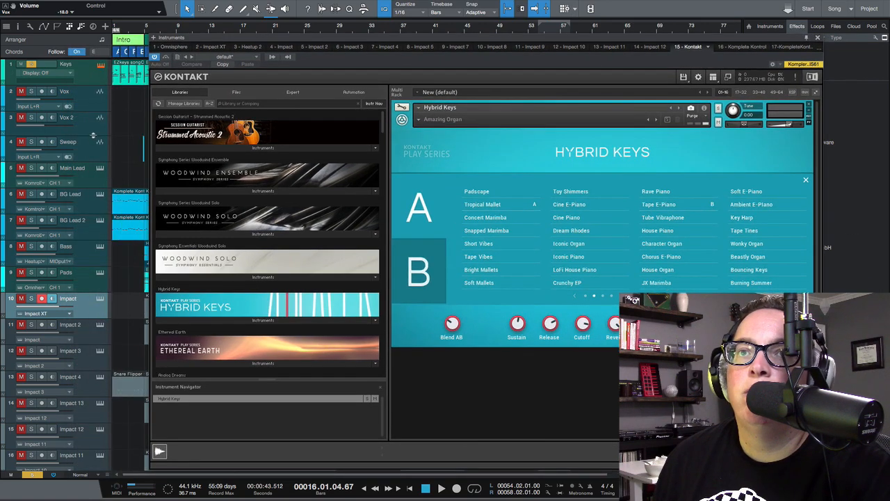
Open the Main Lead's Komplete Kontrol instrument, listen to the track soloed in the first Chorus, and clear its solo.
left_click(91, 153)
left_click(91, 180)
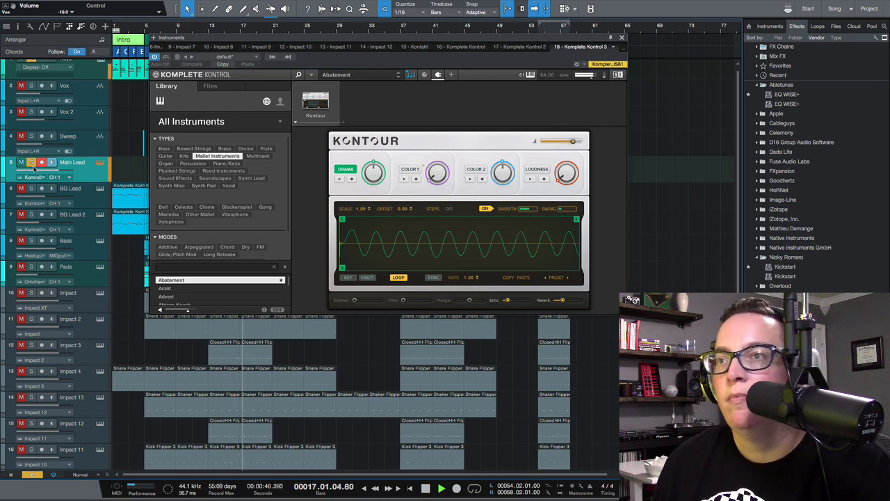
scroll(41, 117, "up", 1)
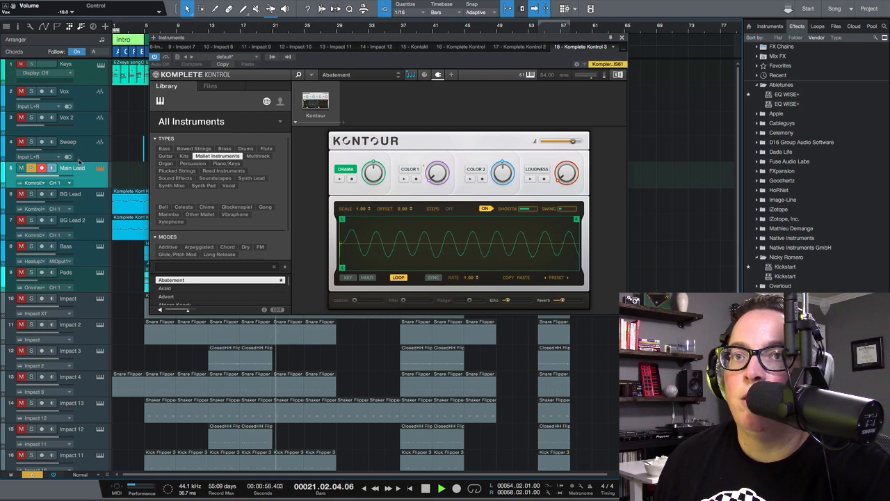
left_click(31, 168)
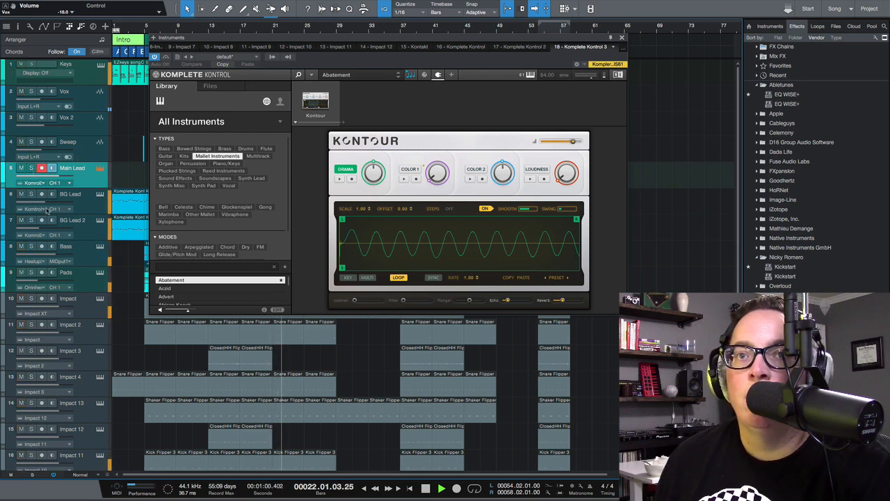
Solo the BG Lead and BG Lead 2 tracks and listen to them from bar 3 of the Intro.
left_click(31, 194)
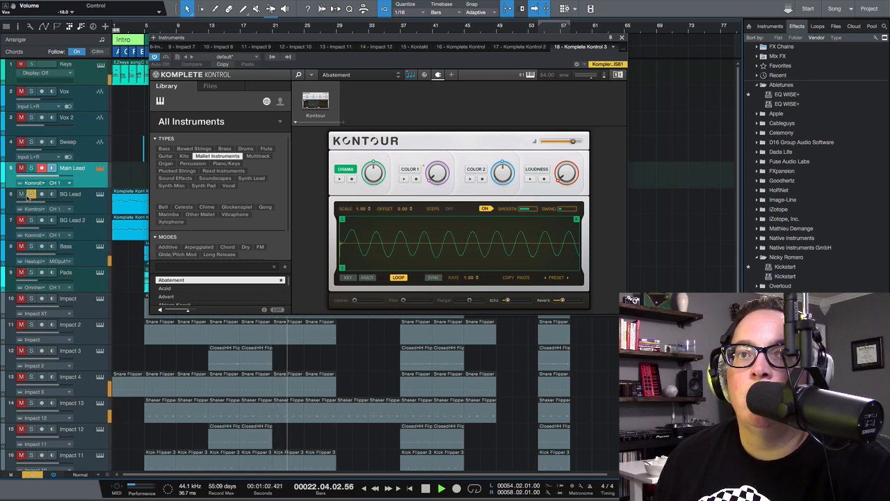
left_click(128, 27)
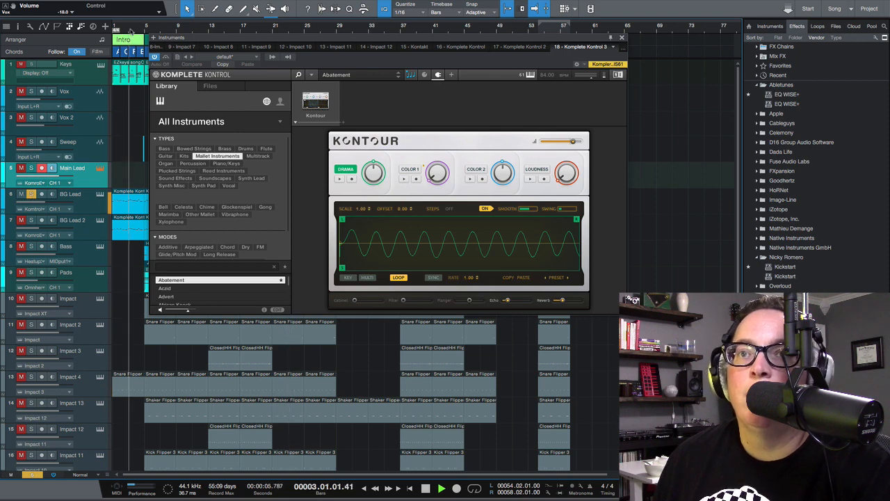
left_click(32, 220)
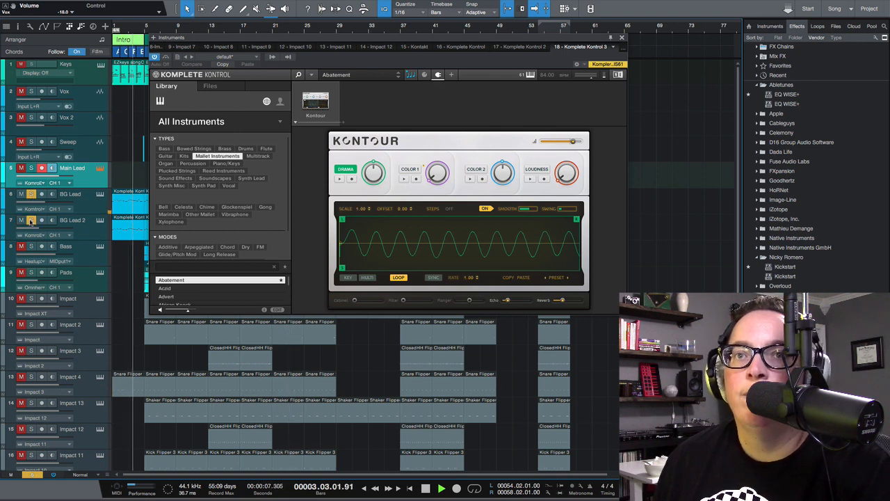
Open the Komplete Kontrol instruments of the soloed BG Lead and BG Lead 2 tracks and compare their sounds.
left_click(100, 196)
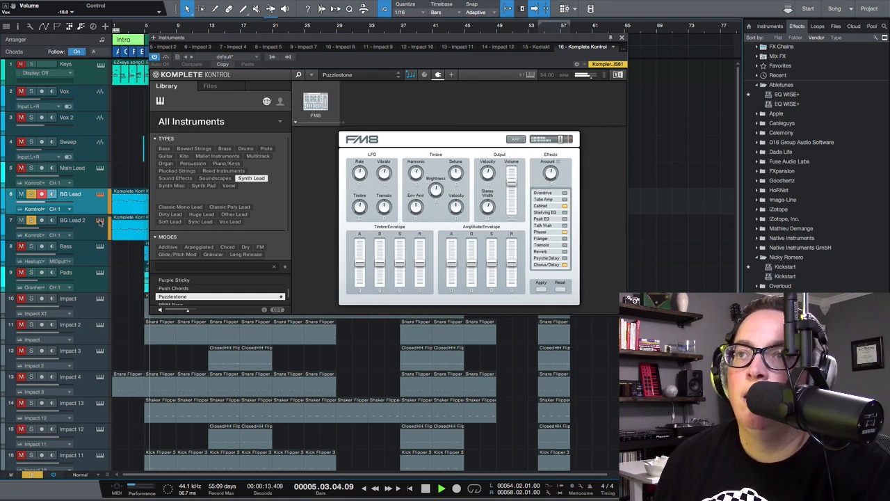
left_click(100, 222)
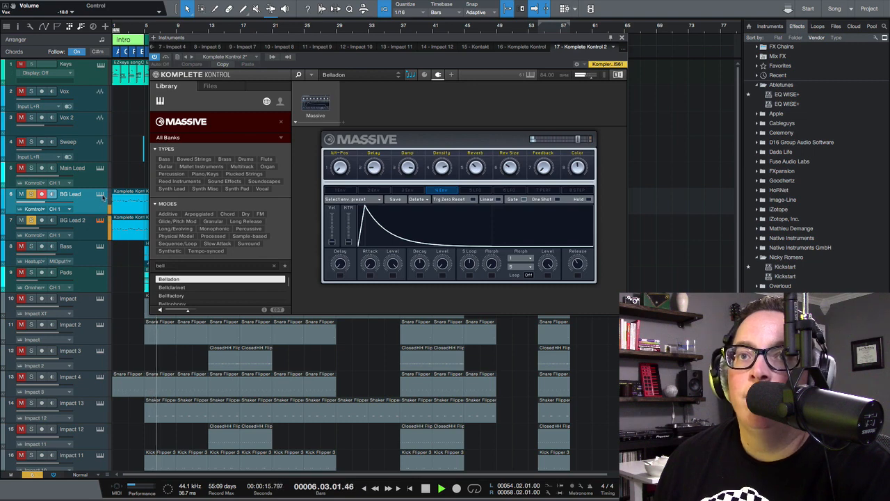
left_click(102, 196)
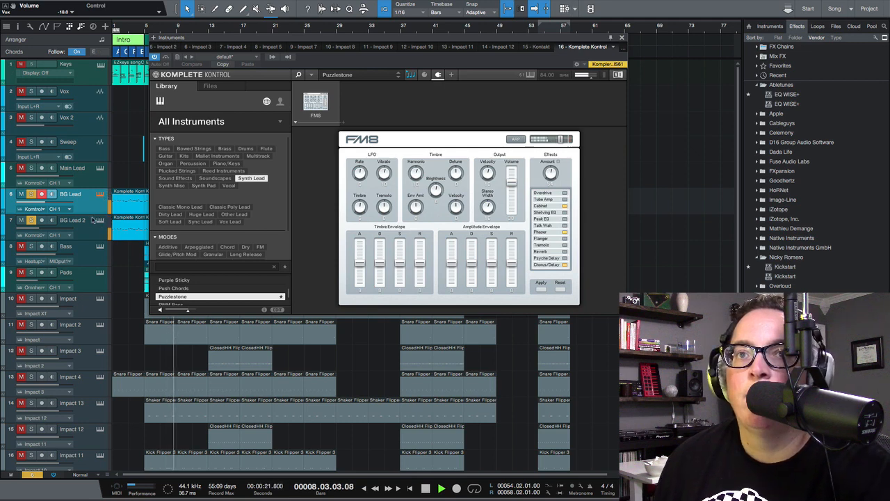
Listen to BG Lead and BG Lead 2 each soloed alone, and open BG Lead 2's Komplete Kontrol instrument.
scroll(33, 201, "down", 1)
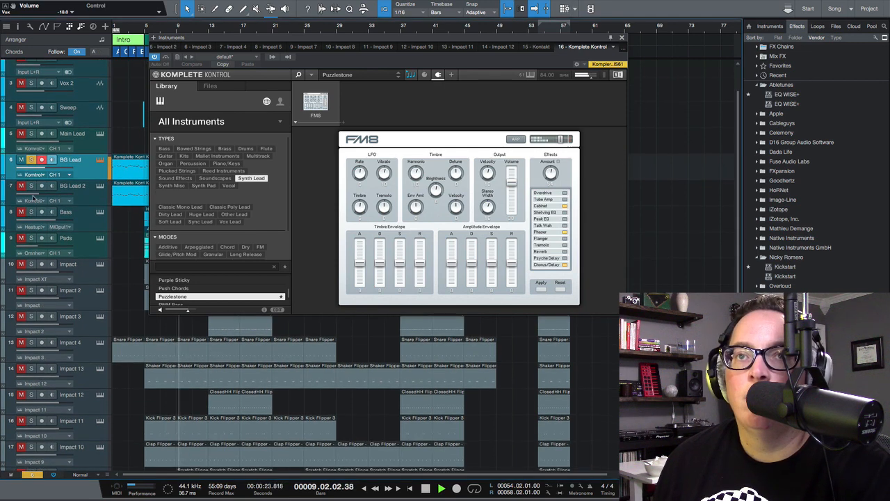
left_click(31, 186)
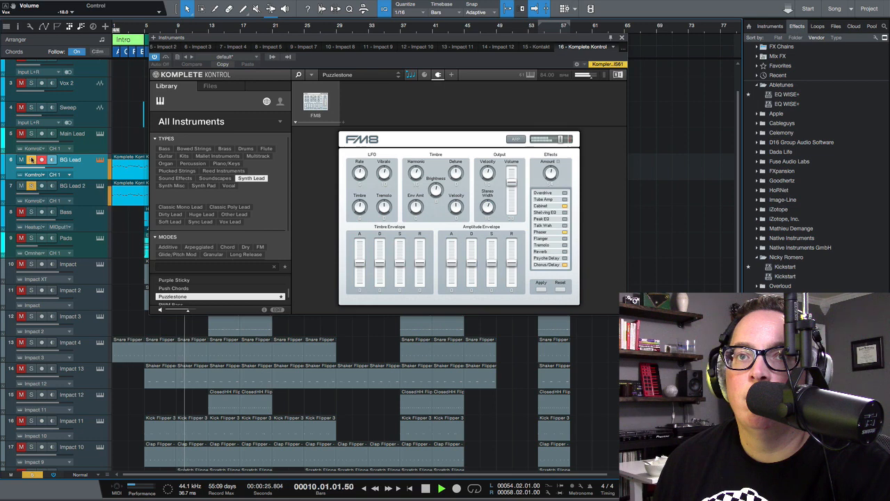
scroll(37, 187, "down", 1)
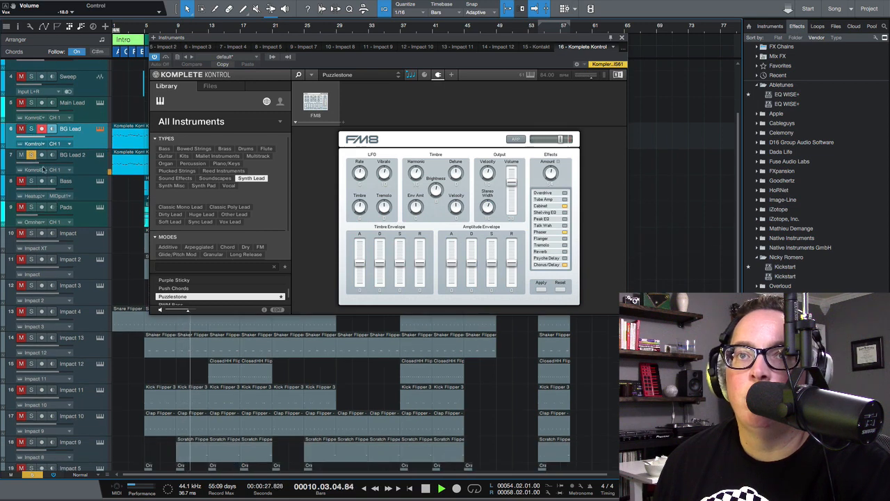
left_click(100, 155)
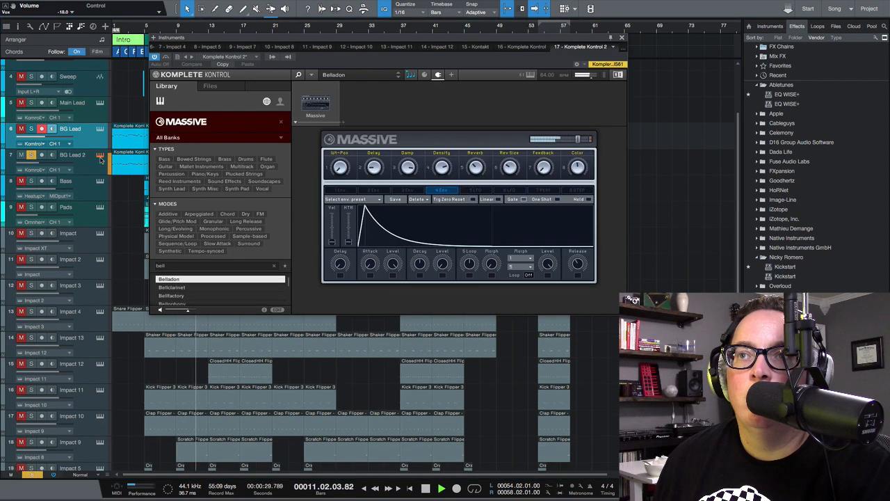
Solo the Bass track from the first Verse and open its Heatup 2 instrument, moving the window fully into view.
left_click(31, 180)
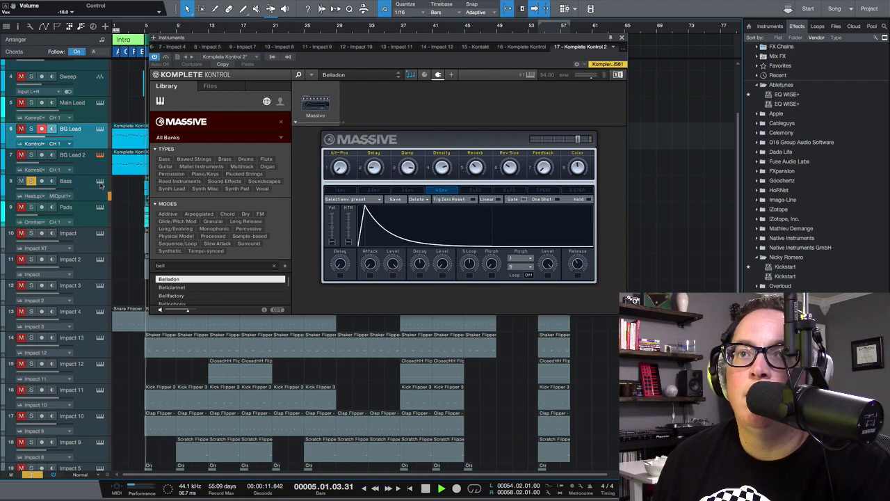
left_click(100, 182)
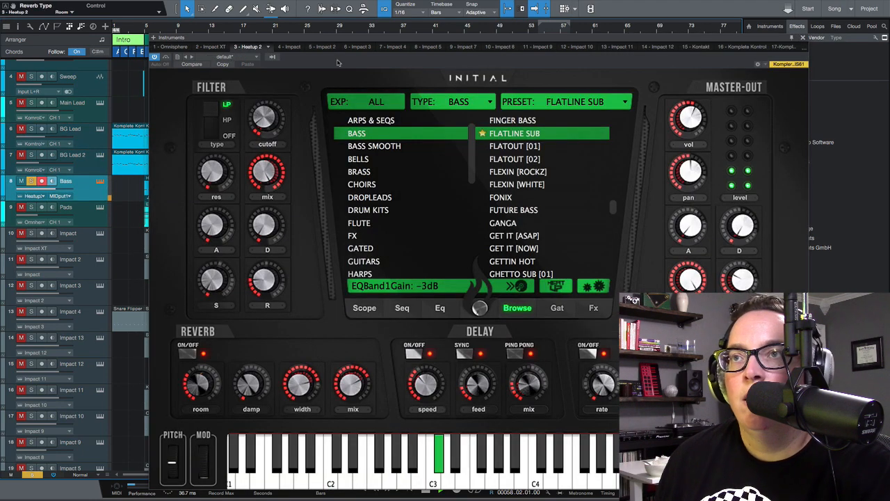
left_click_drag(370, 39, 350, 10)
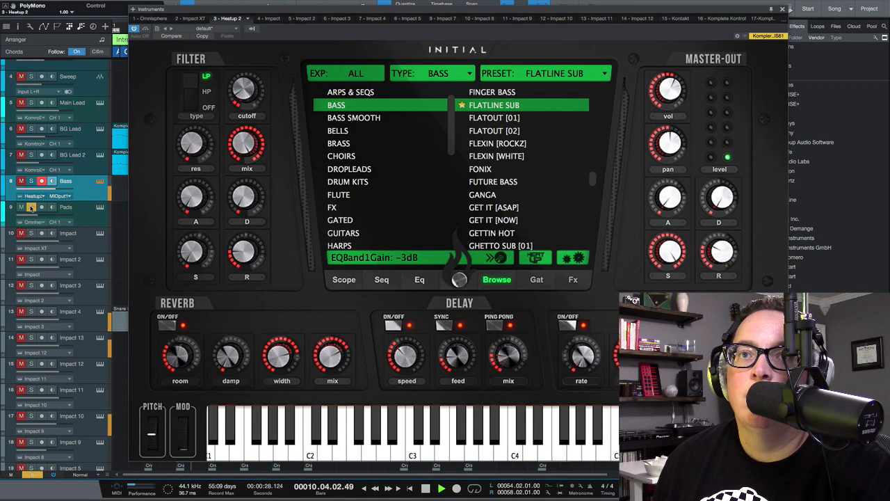
Solo the Pads track, open its Omnisphere instrument, and locate the Lost Love patch in the expanded patch browser.
left_click(31, 207)
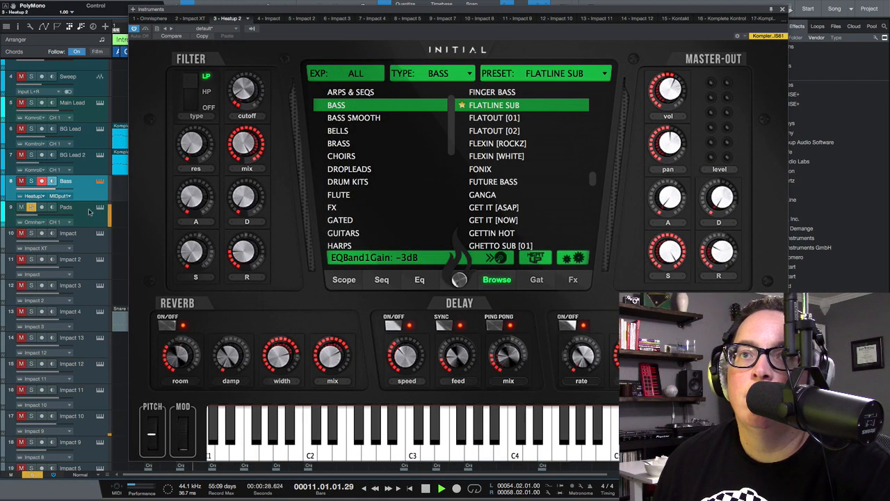
left_click(100, 207)
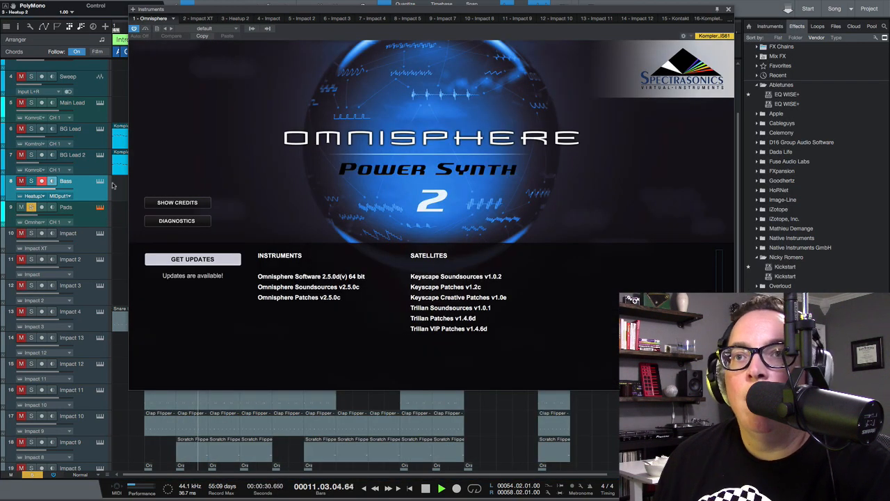
left_click(161, 174)
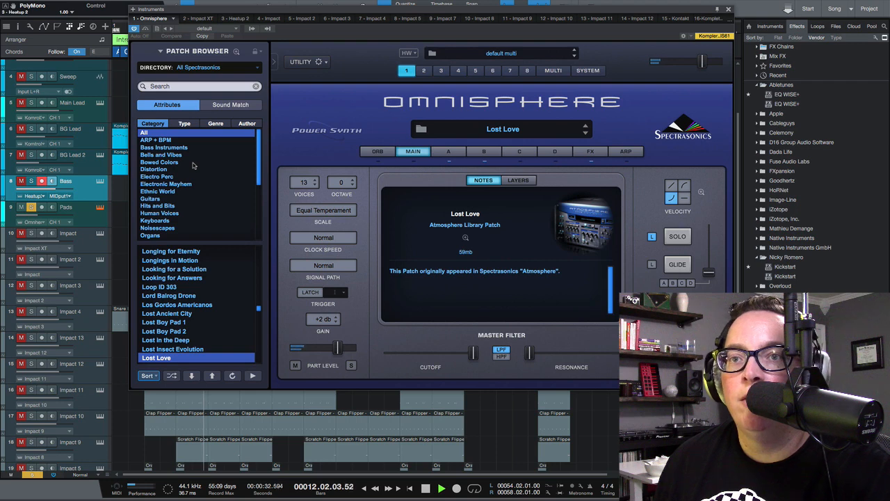
scroll(223, 299, "down", 4)
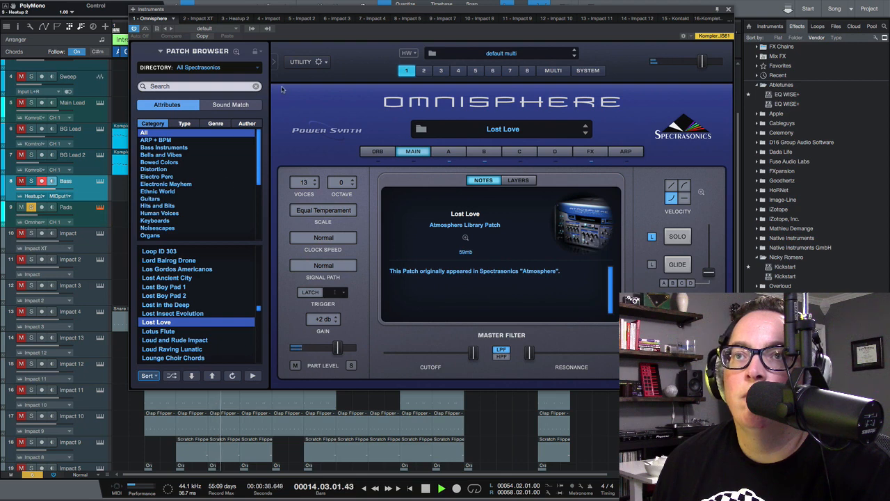
left_click(236, 52)
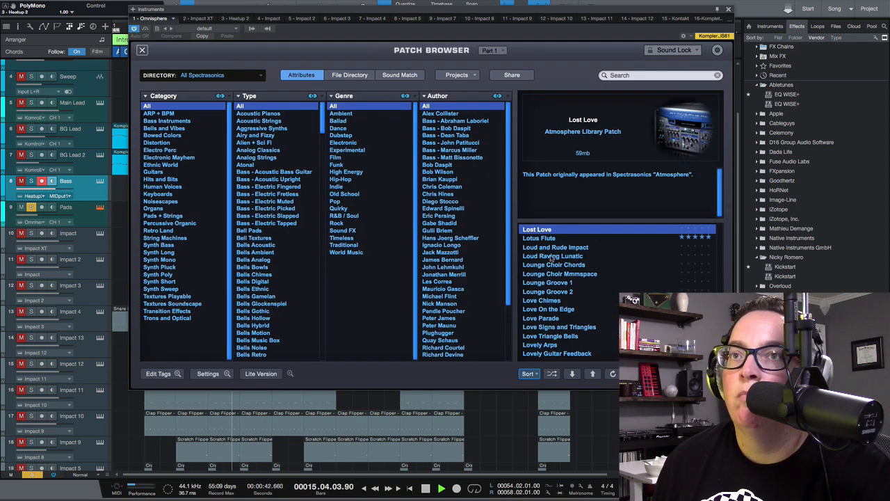
scroll(604, 284, "up", 1)
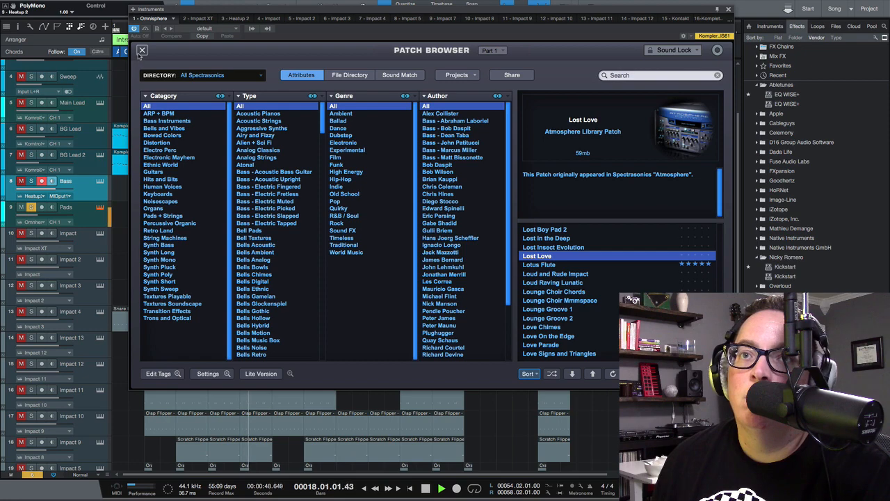
Open the Impact track's Impact XT kick instrument, look over the drum tracks during playback, and close the instrument window.
left_click(101, 235)
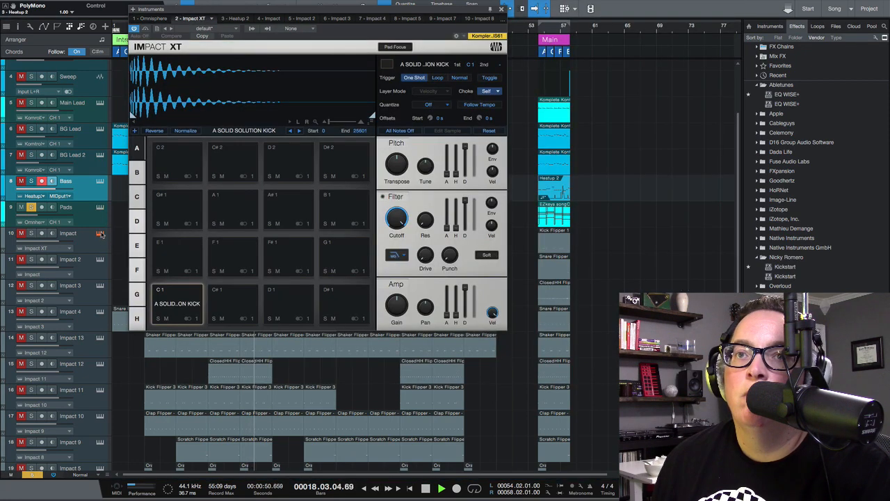
left_click_drag(172, 9, 245, 41)
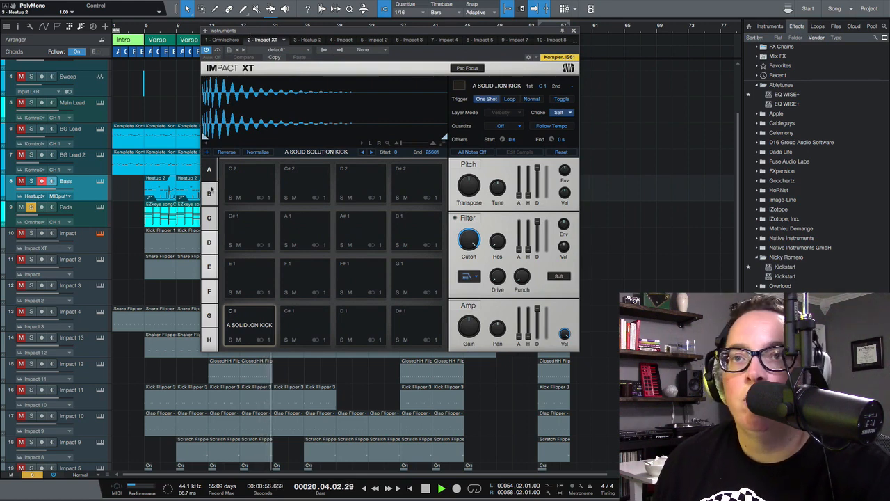
scroll(171, 264, "down", 3)
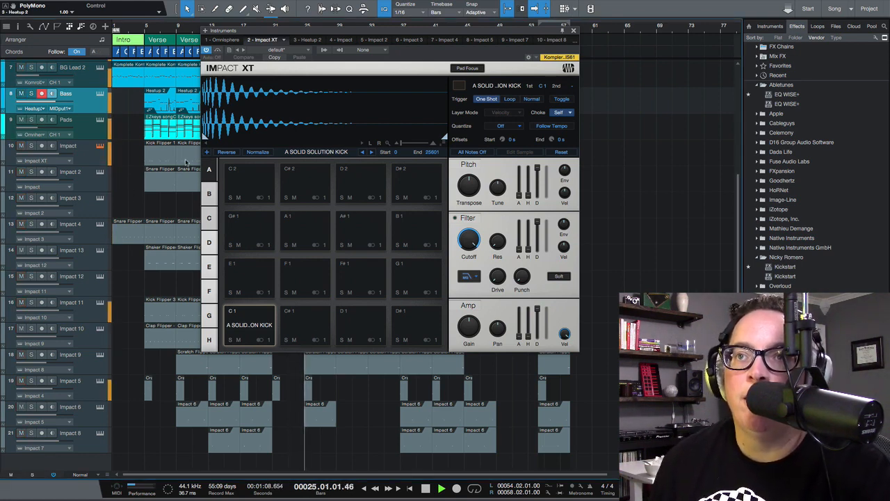
left_click(573, 31)
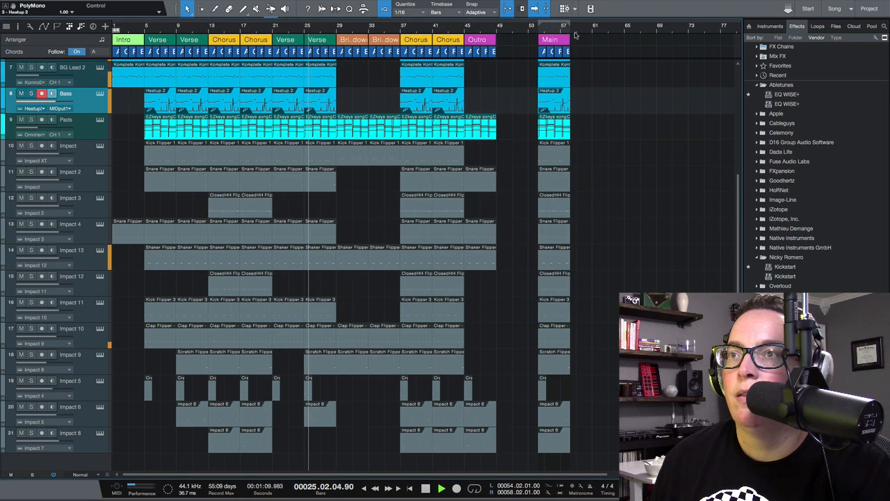
scroll(392, 161, "up", 5)
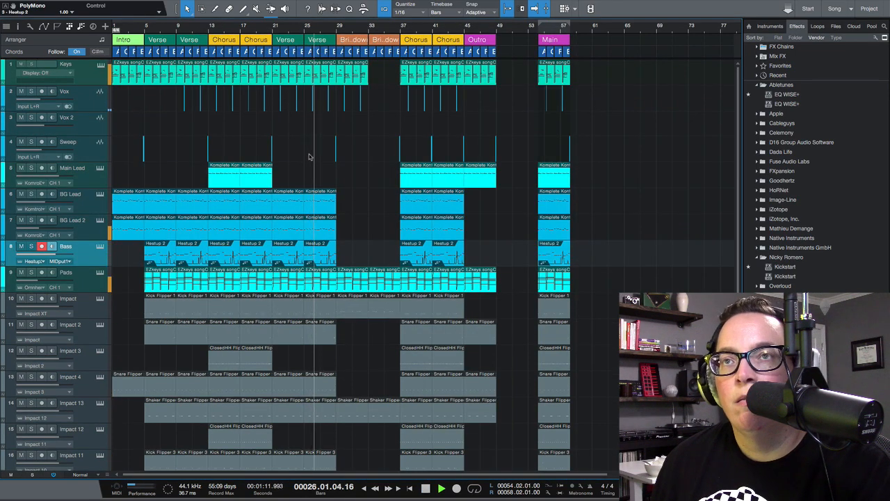